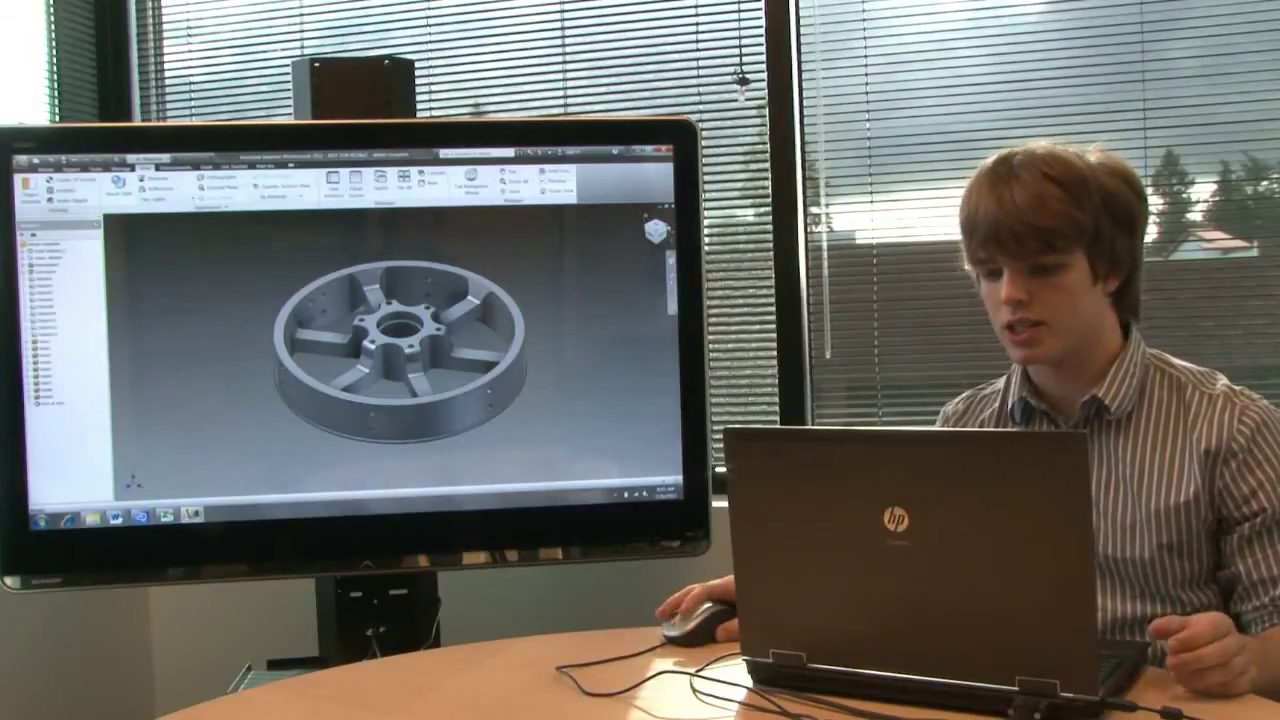
pyautogui.click(666, 229)
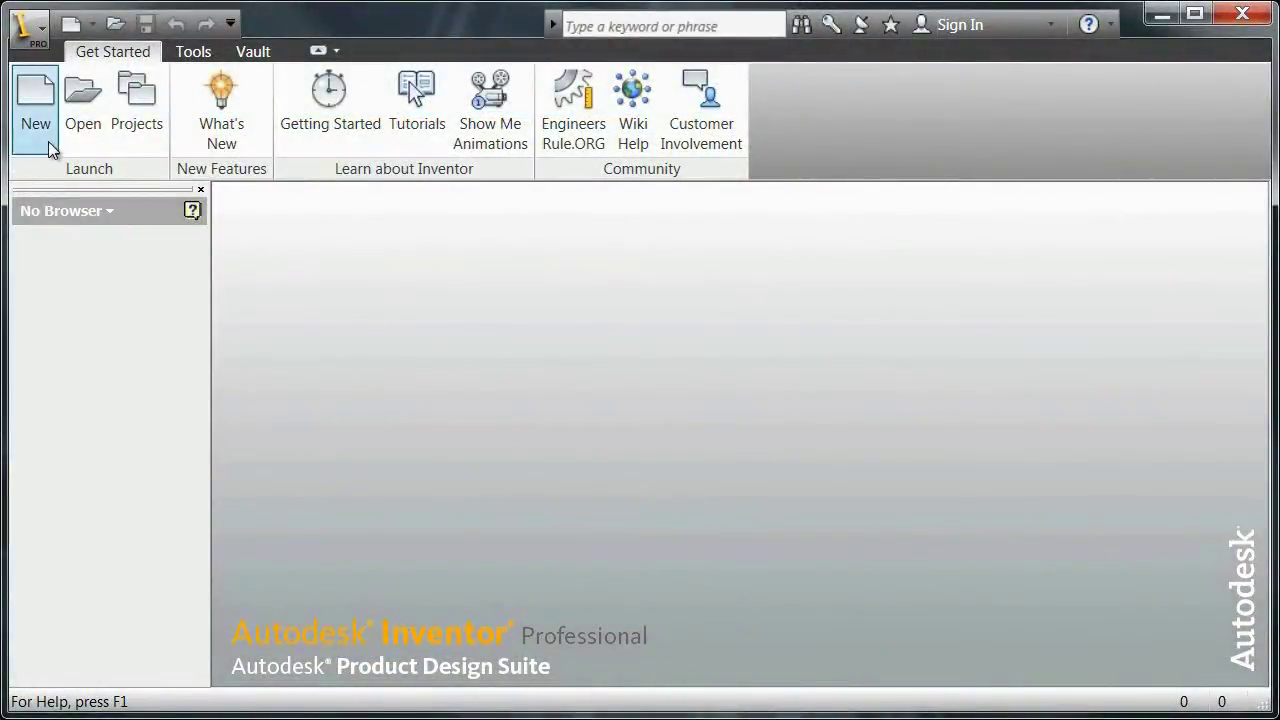
# - Create a new standard part with its first sketch open for drawing
pyautogui.click(46, 138)
pyautogui.doubleClick(305, 309)
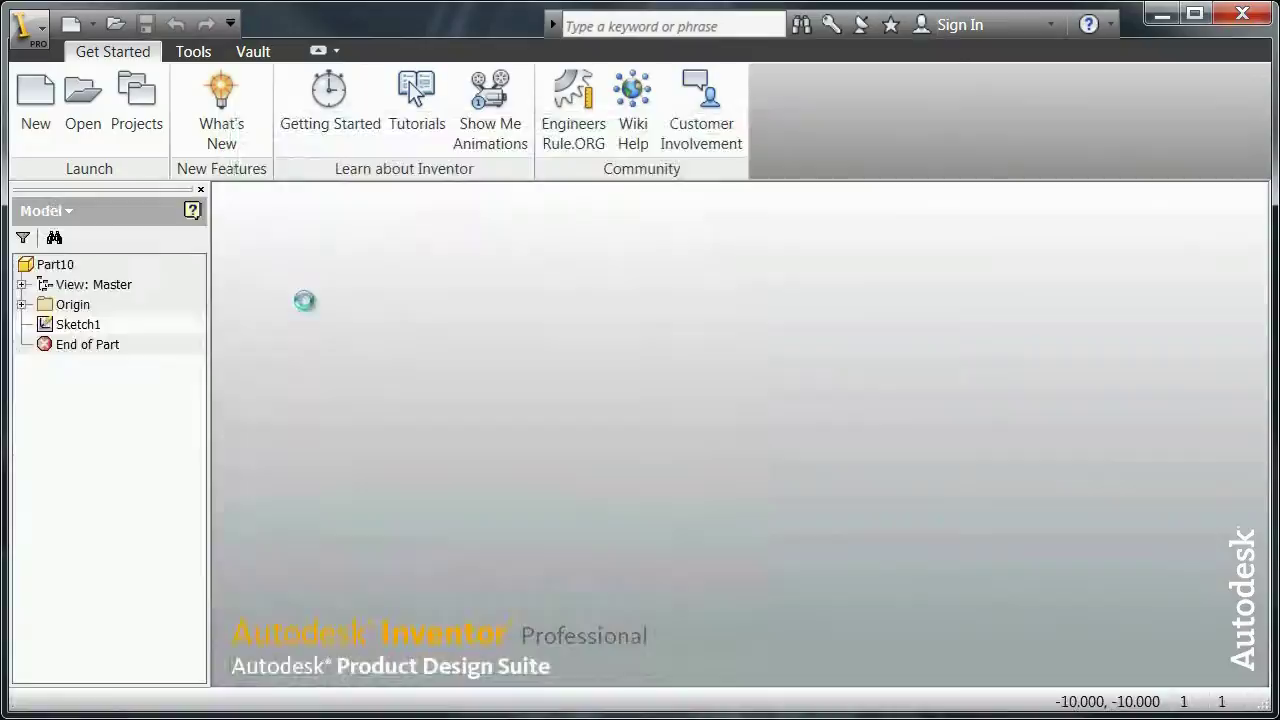
pyautogui.scroll(2, 584, 442)
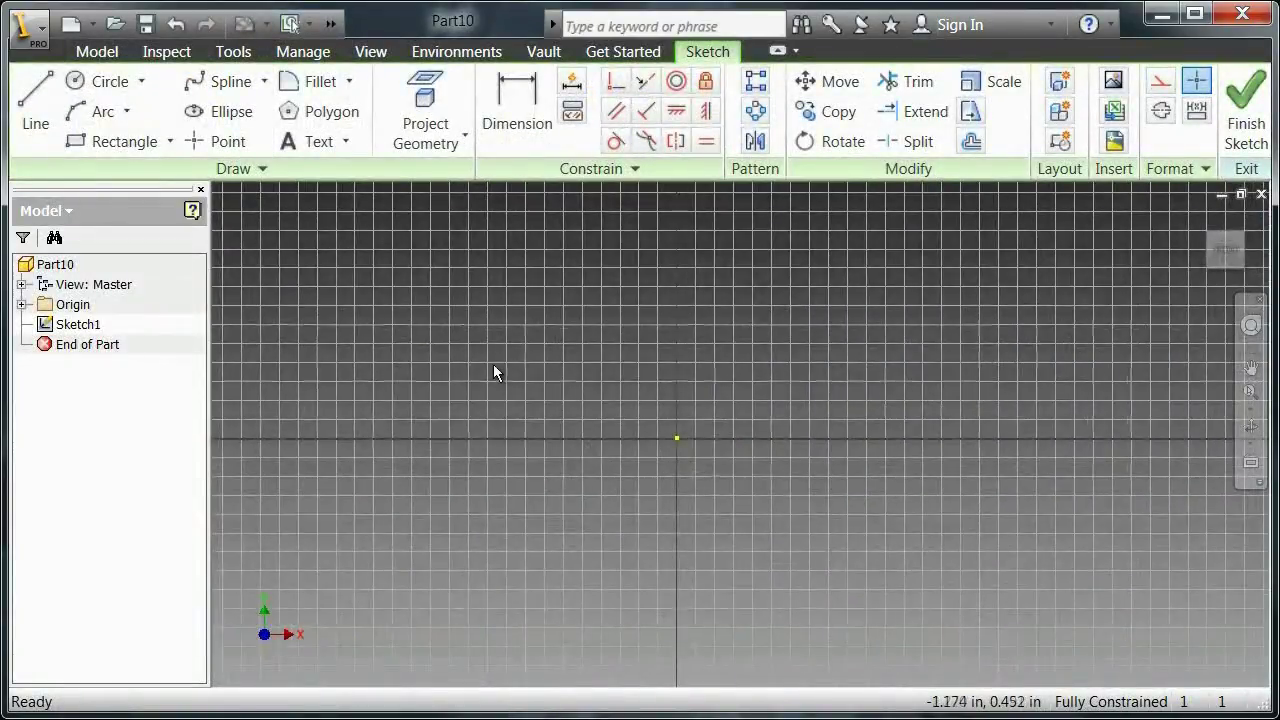
pyautogui.moveTo(487, 361); pyautogui.dragTo(647, 470, button='middle')
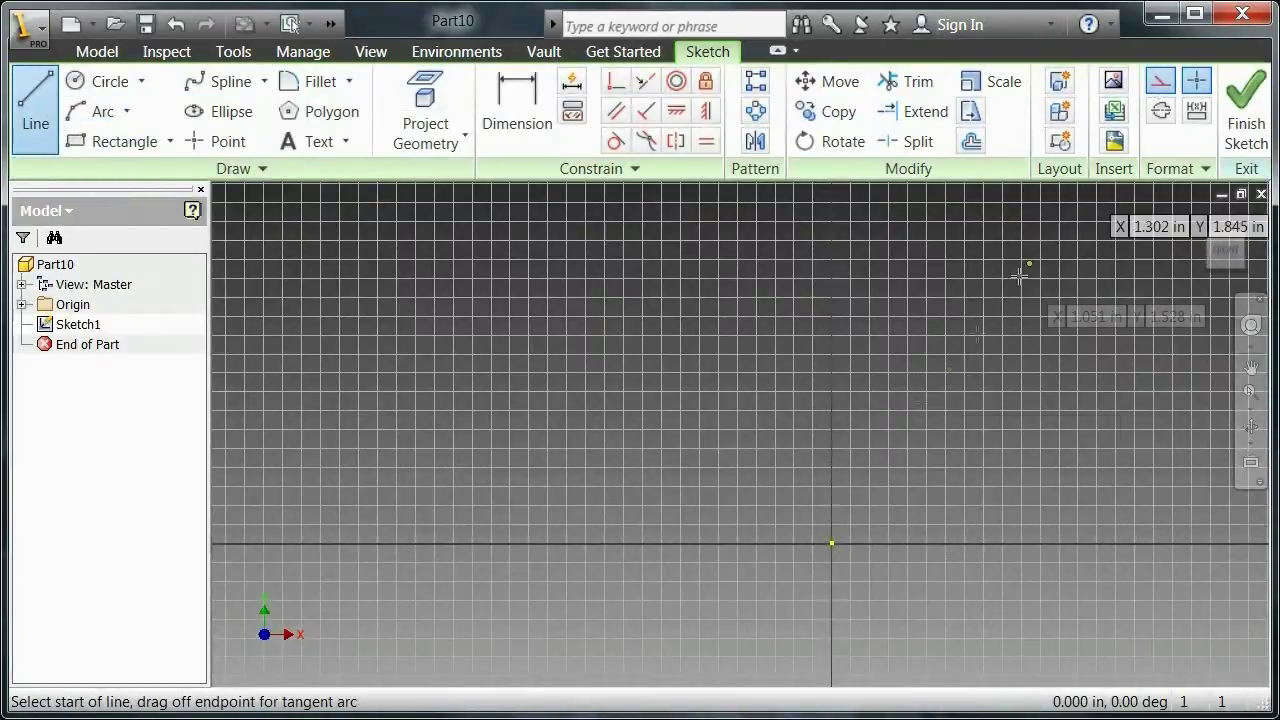
# - Draw a 1.399 in vertical construction line up from the origin and a .562 in horizontal one toward negative X, and move the 1.399 dimension aside
pyautogui.click(832, 541)
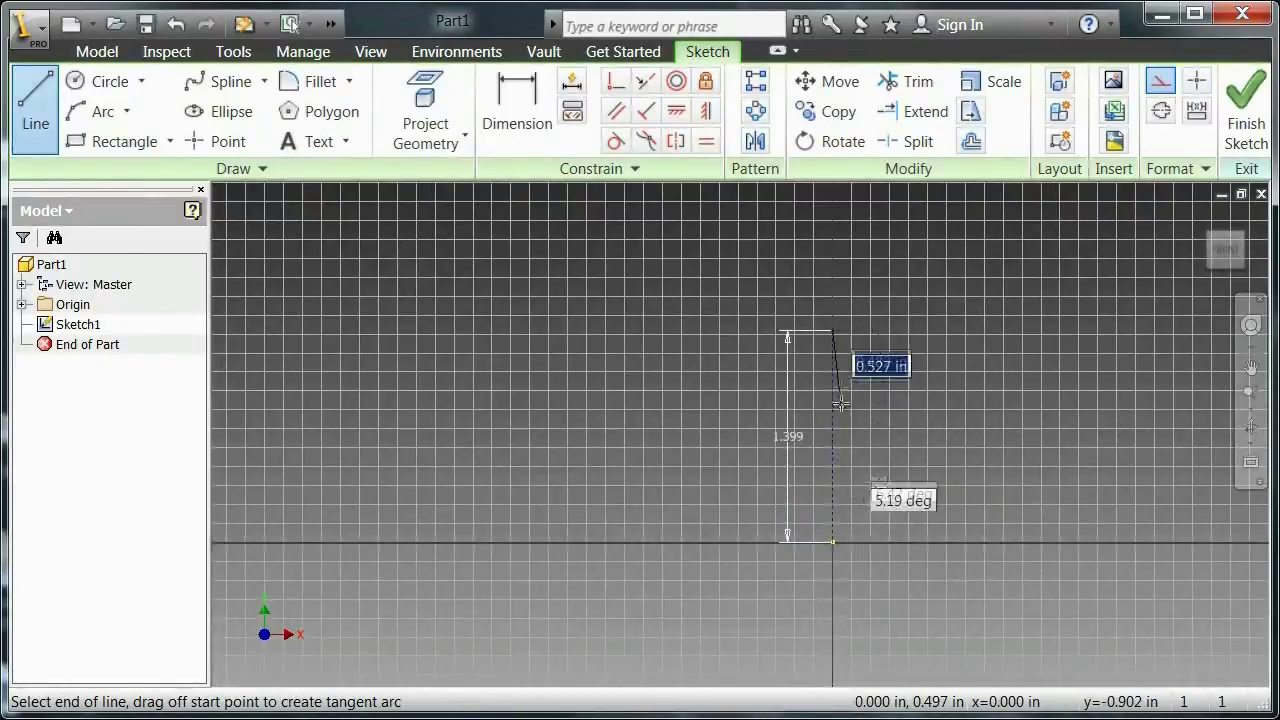
pyautogui.rightClick(729, 344)
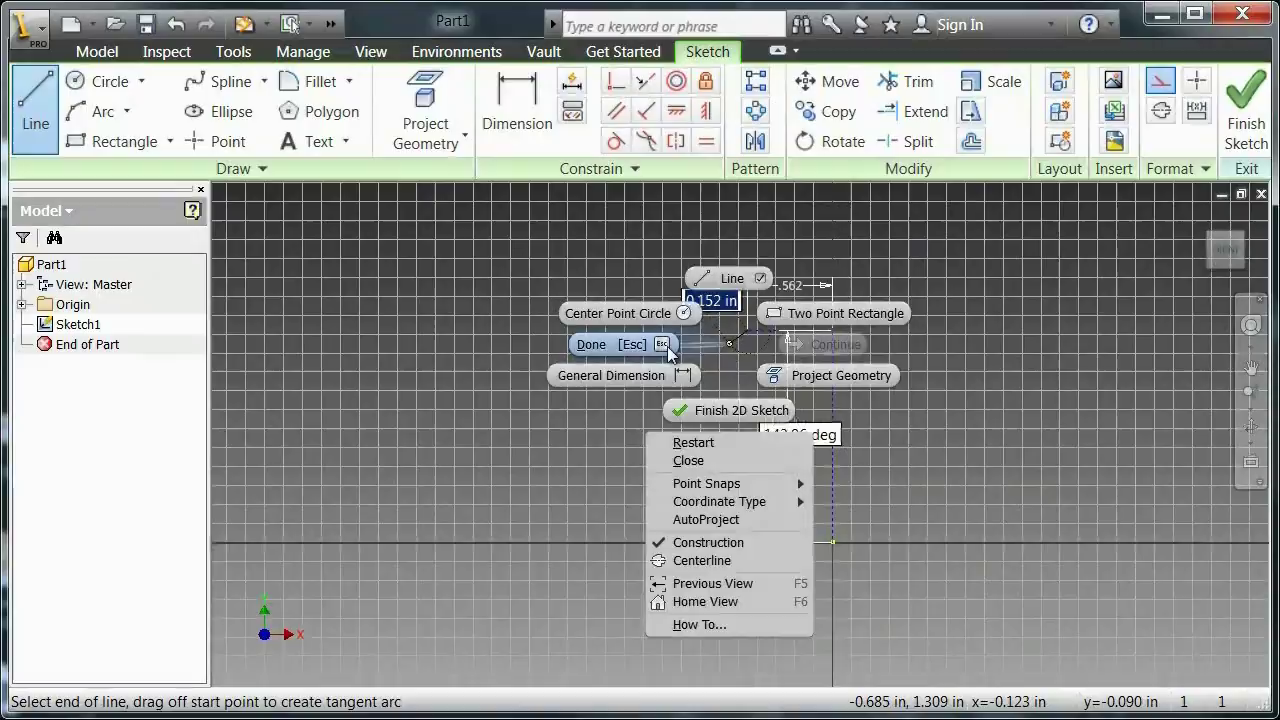
pyautogui.click(668, 346)
pyautogui.moveTo(788, 436); pyautogui.dragTo(880, 440)
# - Draw a .453 in horizontal profile line toward negative X from the end of the .562 in construction line
pyautogui.scroll(-3, 646, 327)
pyautogui.press('l')
pyautogui.click(860, 334)
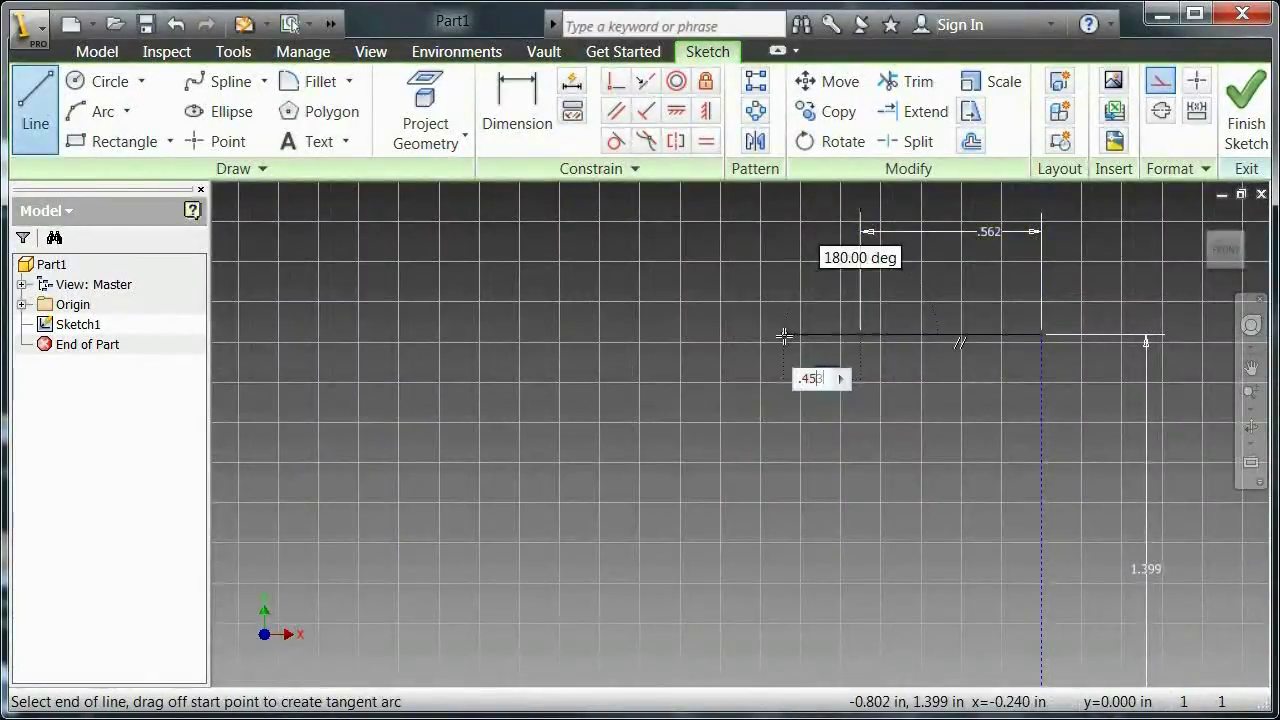
pyautogui.write('.453')
pyautogui.press('Return')
pyautogui.press('Escape')
# - Place a center point directly below the profile line's outer end and draw an arc around it starting at that end
pyautogui.click(216, 141)
pyautogui.click(715, 434)
pyautogui.click(516, 110)
pyautogui.click(716, 334)
pyautogui.click(715, 434)
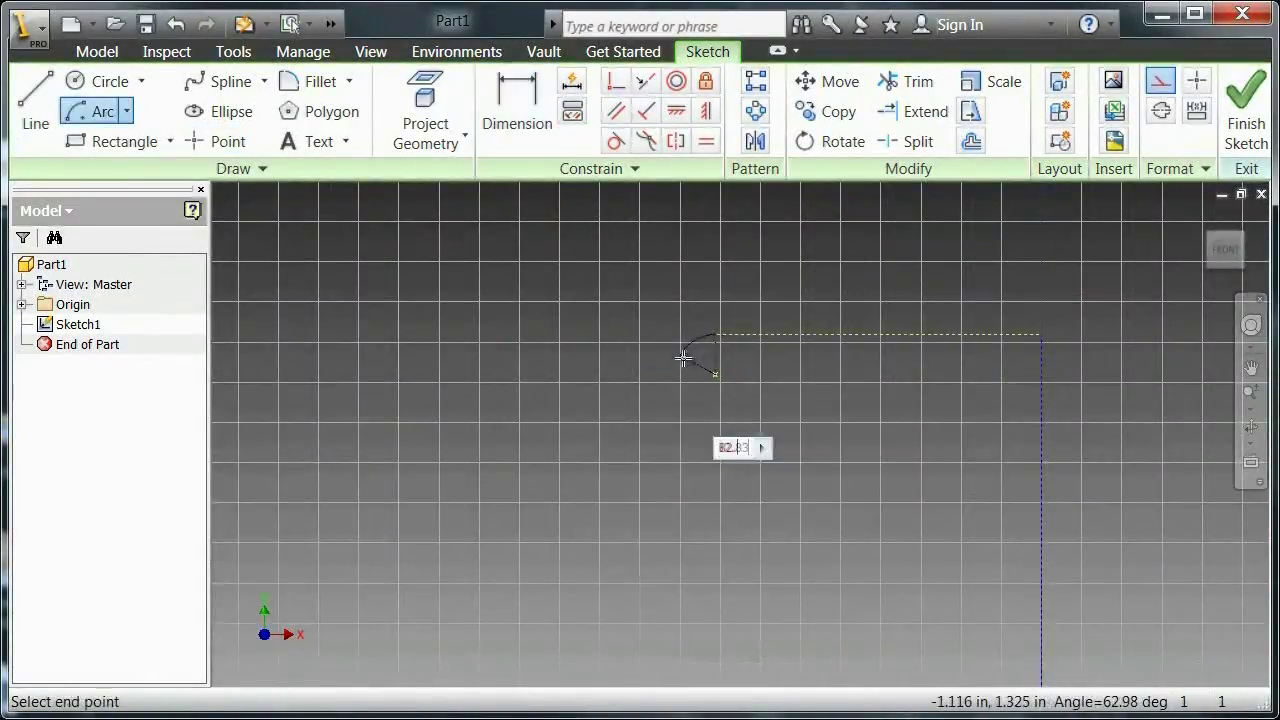
pyautogui.press('l')
pyautogui.press('Escape')
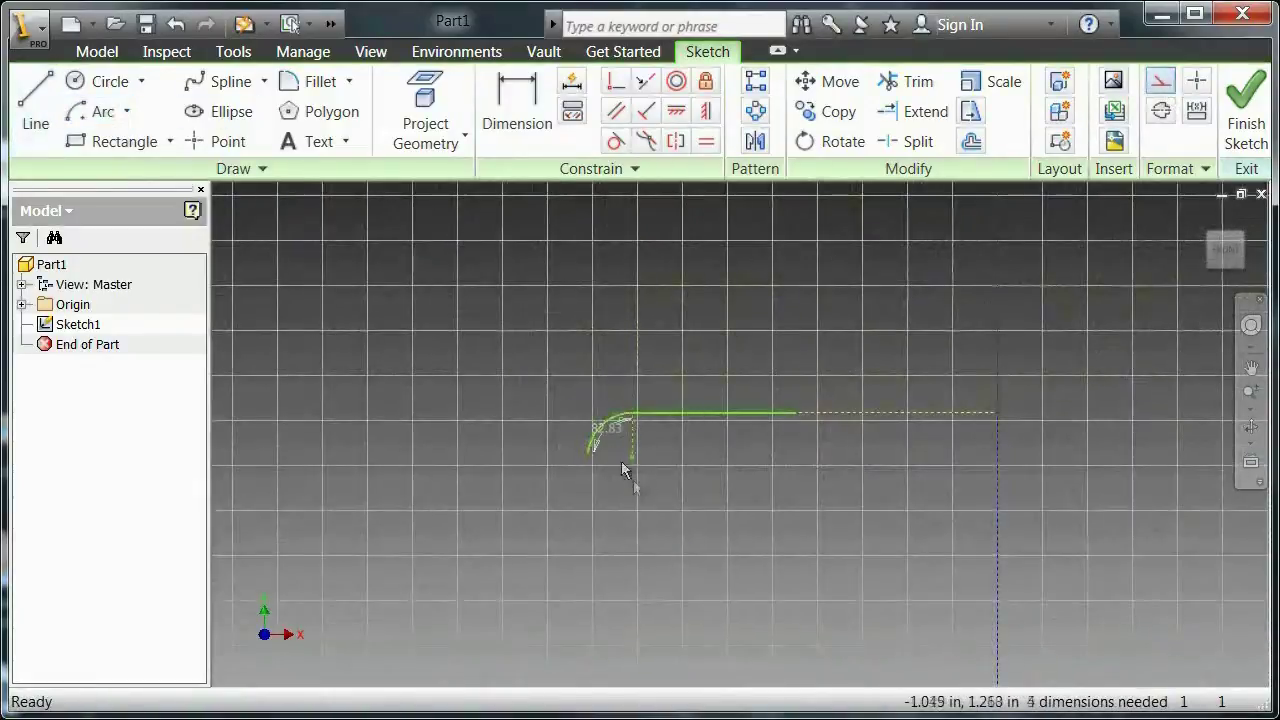
# - Redraw the corner arc as a quarter circle around the center point, starting at the horizontal line's end
pyautogui.scroll(-3, 631, 477)
pyautogui.press('a')
pyautogui.click(634, 440)
pyautogui.click(634, 354)
pyautogui.click(549, 440)
# - Draw a .179 in vertical line down from the arc and place a center point .125 in to the left of its lower end
pyautogui.press('l')
pyautogui.click(549, 560)
pyautogui.rightClick(434, 560)
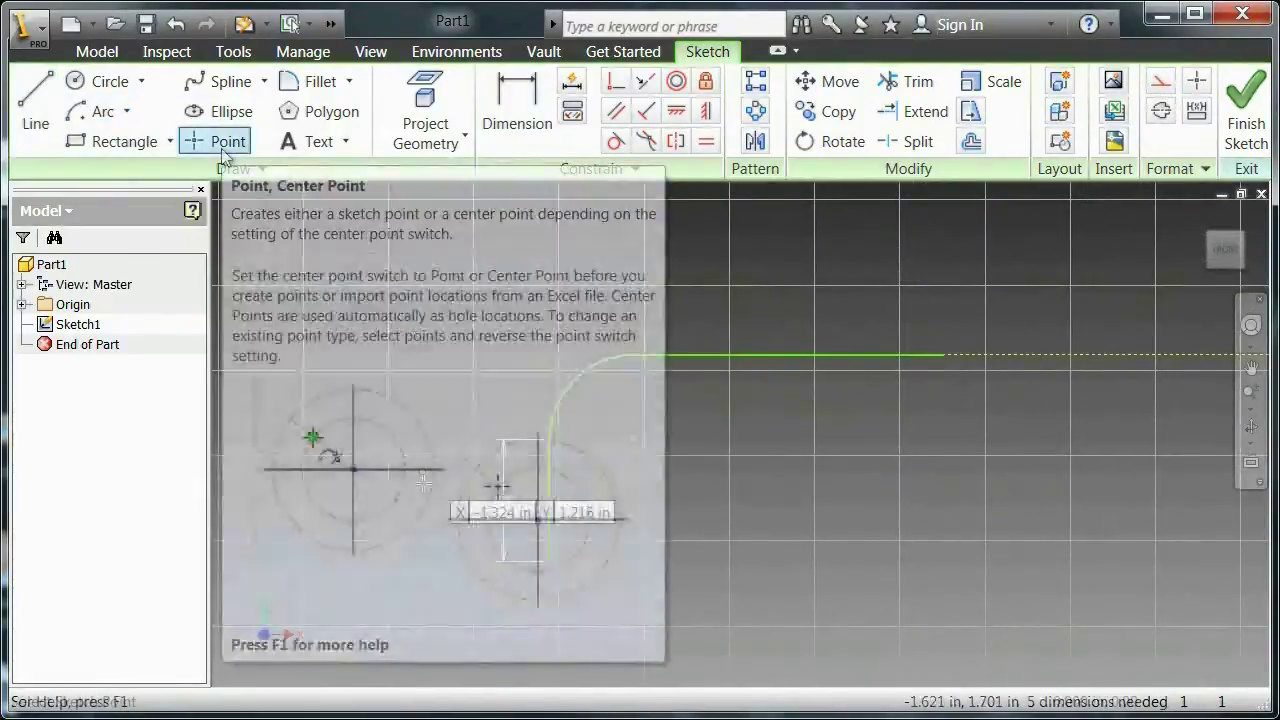
pyautogui.click(458, 560)
pyautogui.press('d')
pyautogui.click(549, 562)
pyautogui.click(460, 560)
pyautogui.click(477, 527)
pyautogui.write('.125')
pyautogui.press('Return')
# - Draw a 30-degree arc around the center point and extend a .209 in slanted line from the arc's end
pyautogui.press('a')
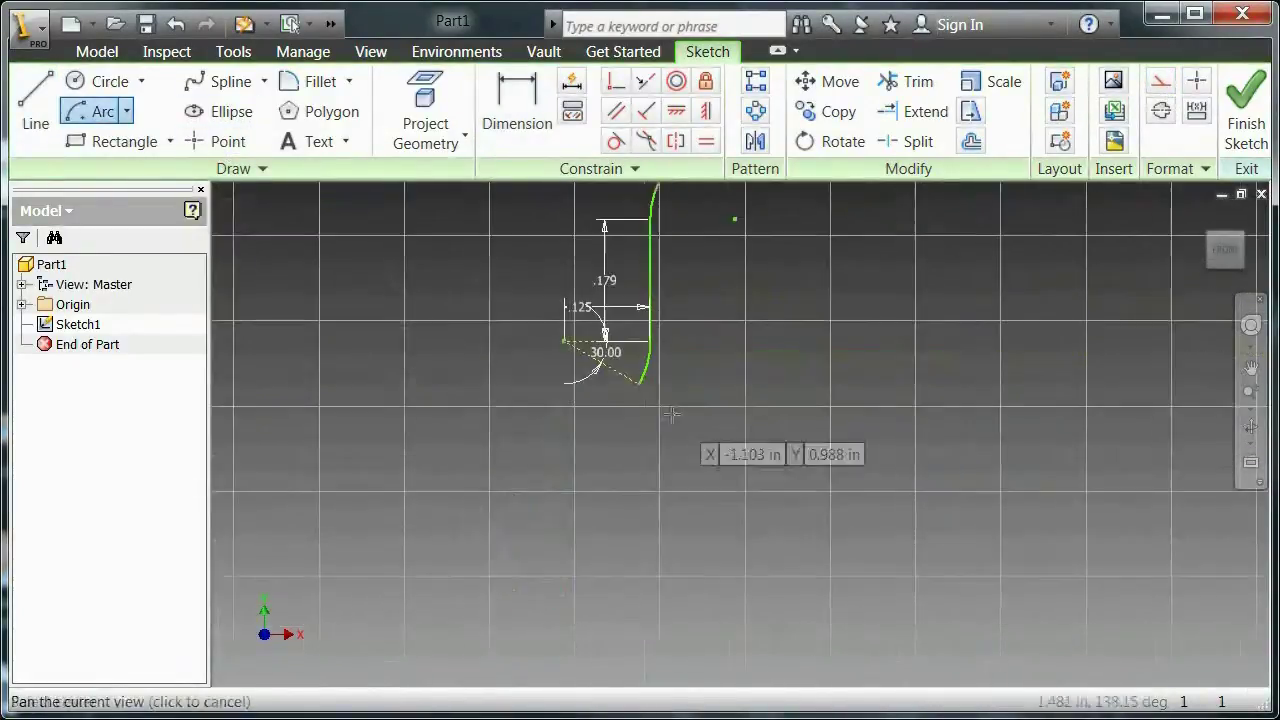
pyautogui.press('l')
pyautogui.click(640, 383)
pyautogui.write('.209')
pyautogui.press('Return')
# - Place a center point .125 in from the lower end of the .209 in slanted line
pyautogui.moveTo(625, 508); pyautogui.dragTo(707, 383, button='middle')
pyautogui.click(227, 141)
pyautogui.click(588, 347)
pyautogui.press('d')
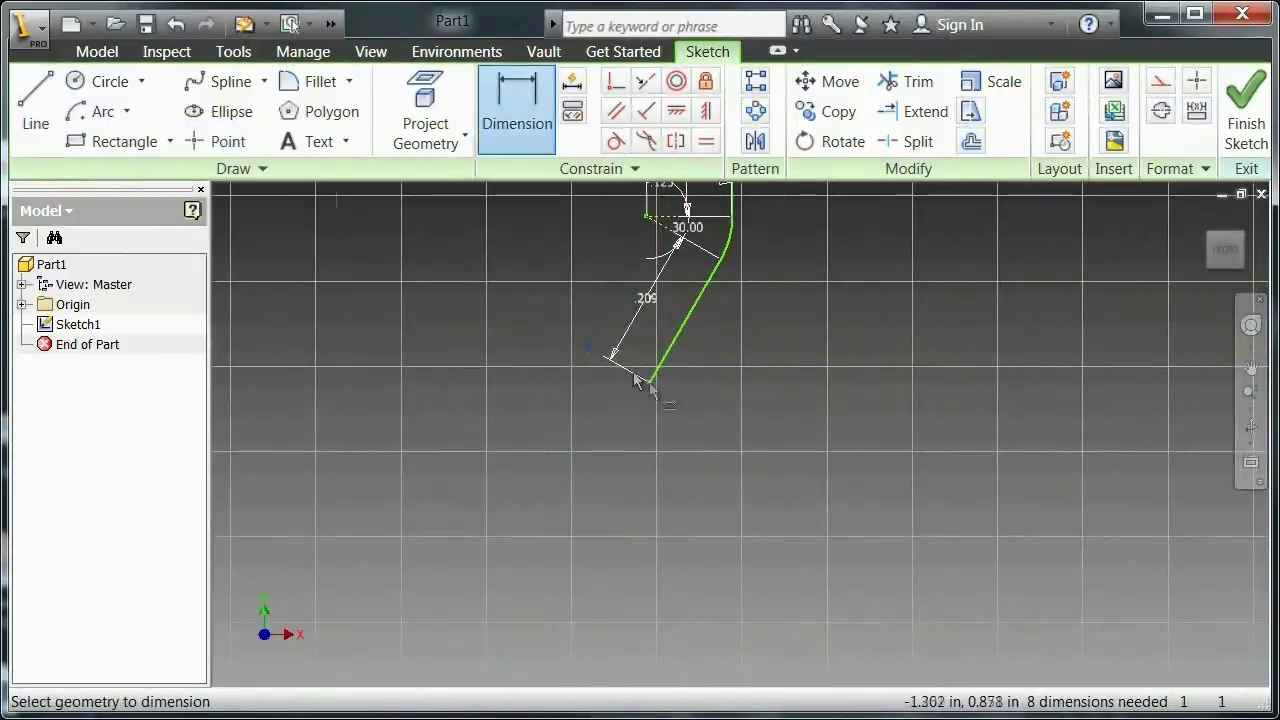
pyautogui.click(594, 377)
pyautogui.write('.125')
pyautogui.press('Return')
# - Draw a 60-degree arc around the new center point from the slanted line's lower end
pyautogui.click(103, 111)
pyautogui.click(576, 340)
pyautogui.click(650, 381)
pyautogui.write('60')
pyautogui.press('Return')
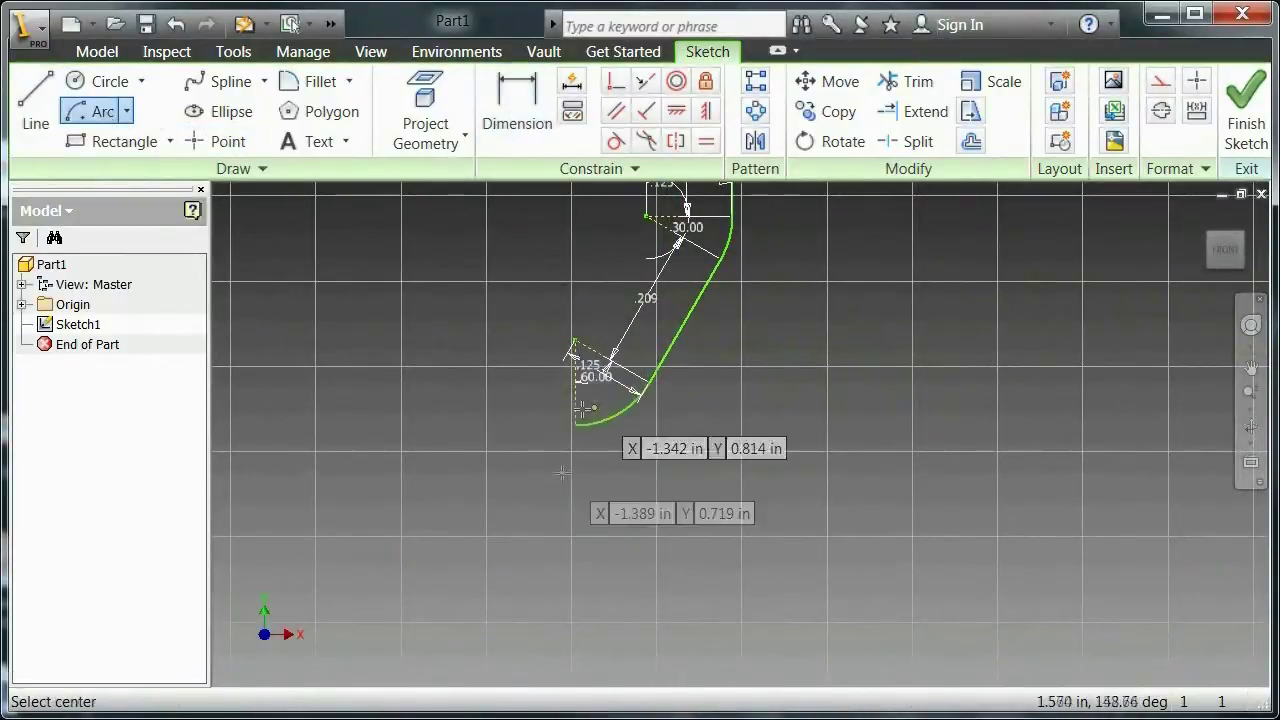
# - Delete the dimensions around the arcs and draw a 1.085 in horizontal line toward negative X from the last arc's end
pyautogui.press('Delete')
pyautogui.click(676, 328)
pyautogui.press('Delete')
pyautogui.press('l')
pyautogui.click(563, 511)
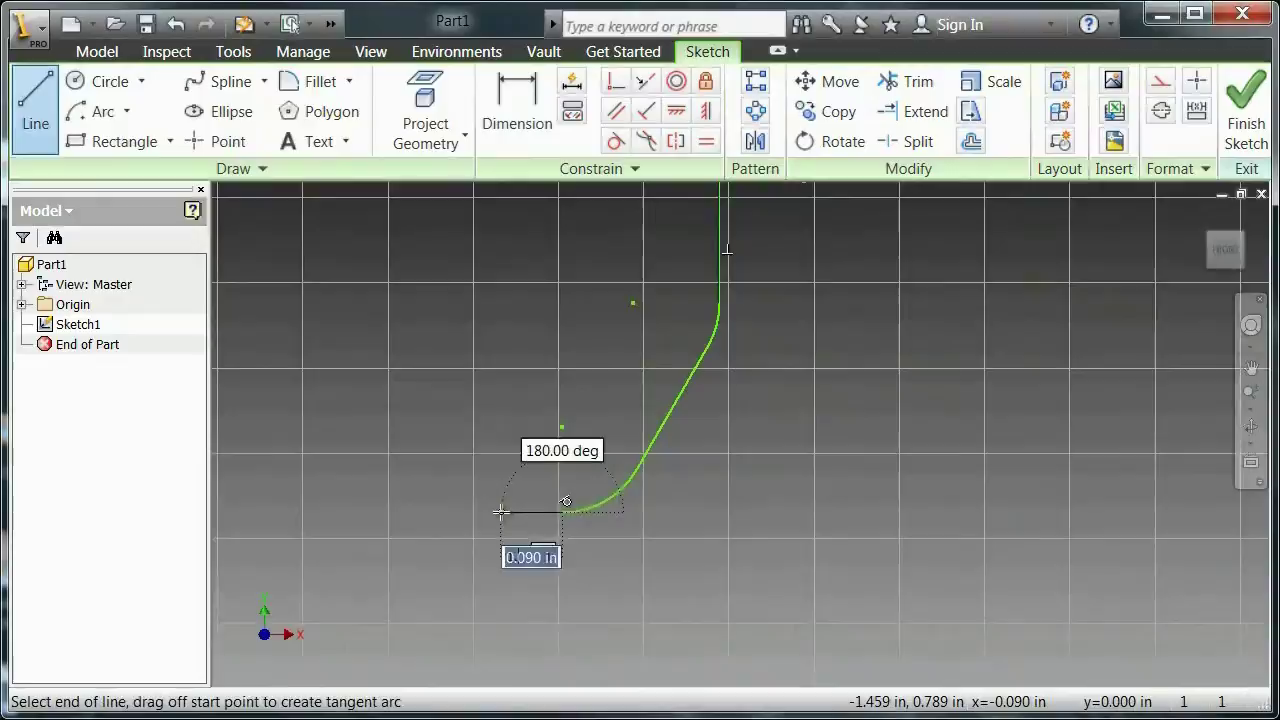
pyautogui.write('1.085')
pyautogui.press('Return')
# - Place a center point .125 in above the far end of the 1.085 in line
pyautogui.moveTo(500, 511); pyautogui.dragTo(1022, 465, button='middle')
pyautogui.moveTo(411, 509); pyautogui.dragTo(752, 520, button='middle')
pyautogui.click(227, 141)
pyautogui.click(688, 405)
pyautogui.click(516, 100)
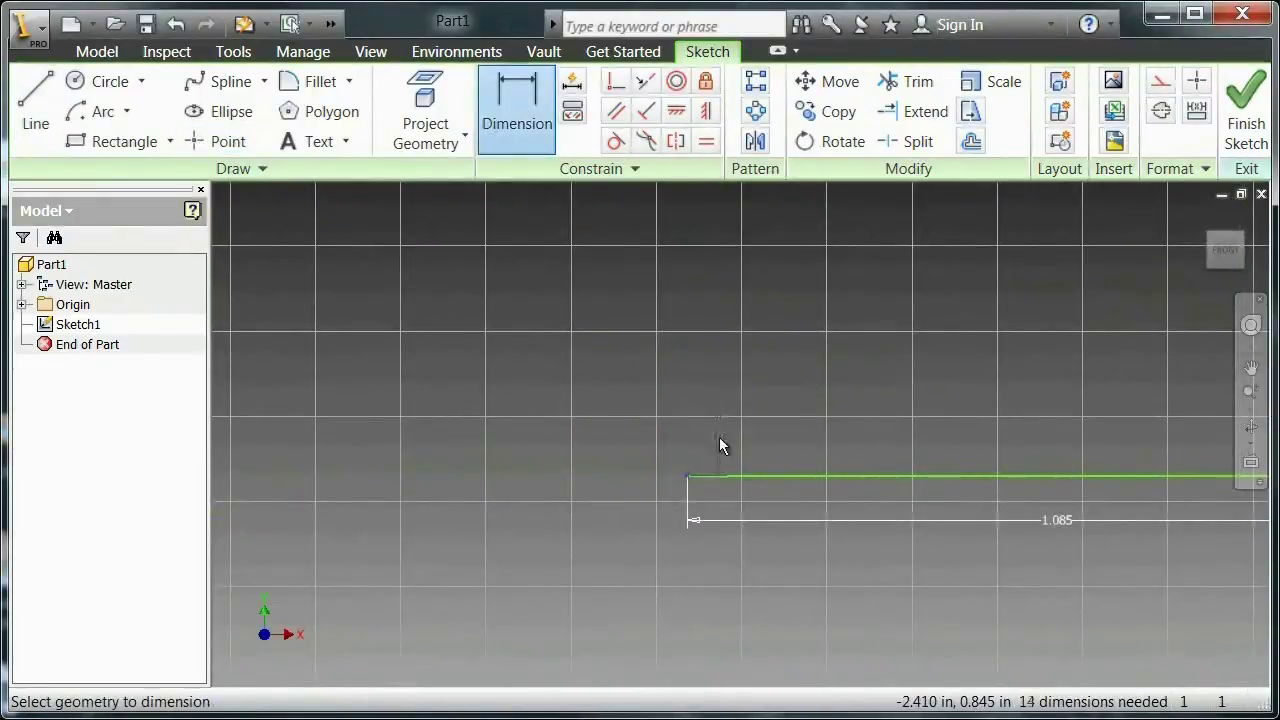
pyautogui.write('.125')
pyautogui.press('Return')
# - Draw a 60-degree arc around that center point from the end of the 1.085 in line
pyautogui.click(103, 111)
pyautogui.click(687, 390)
pyautogui.click(687, 475)
# - Draw a .378 in slanted line up from the arc, followed by a .230 in horizontal line toward negative X
pyautogui.click(35, 100)
pyautogui.write('.378')
pyautogui.press('Return')
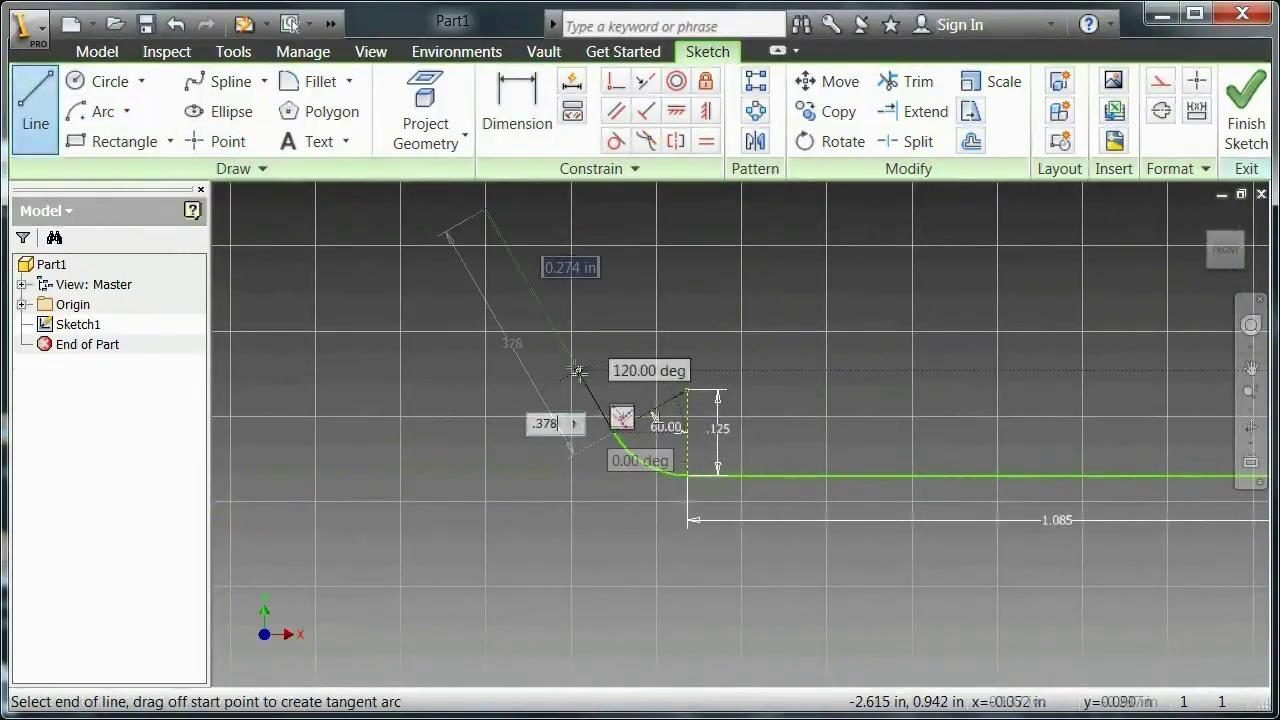
pyautogui.moveTo(577, 371); pyautogui.dragTo(869, 464, button='middle')
pyautogui.write('.230')
pyautogui.press('Return')
# - Place a center point .020 in below the outer end of the .230 in line
pyautogui.click(227, 141)
pyautogui.click(620, 436)
pyautogui.click(516, 100)
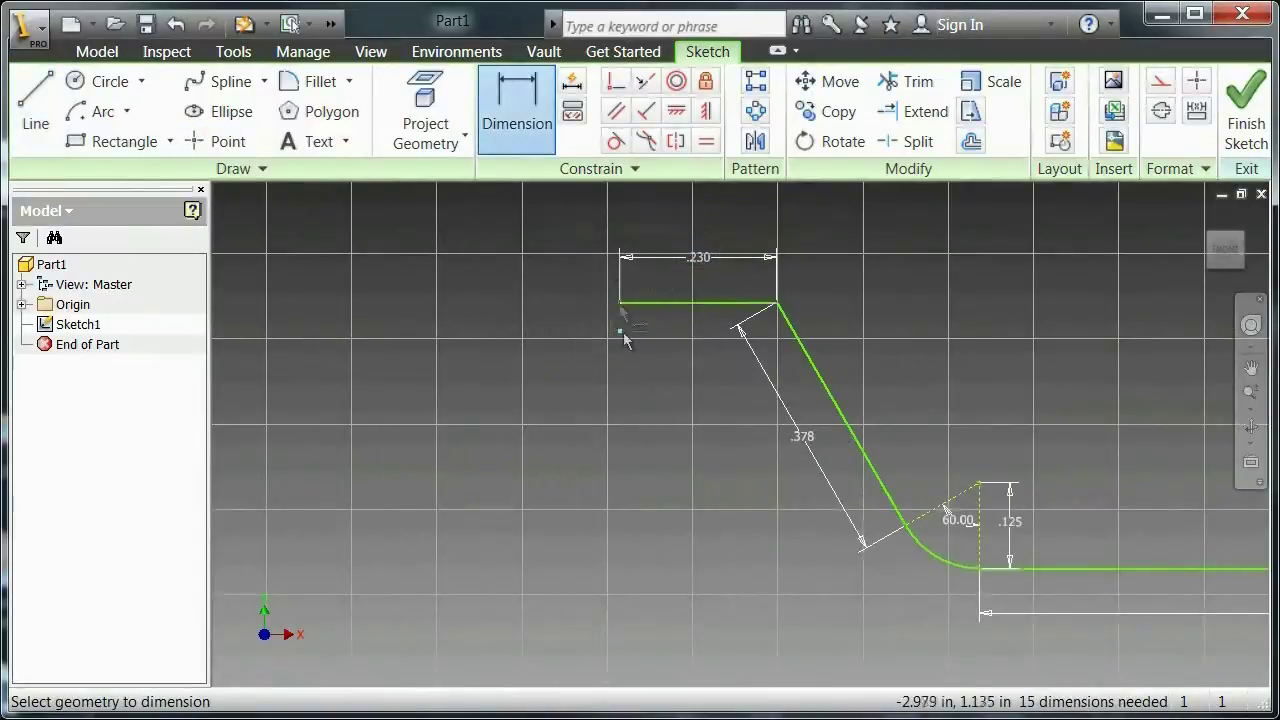
pyautogui.click(643, 403)
pyautogui.write('.020')
pyautogui.press('Return')
# - Draw a quarter arc around the .020 in center point from the outer end of the top line
pyautogui.scroll(-4, 604, 274)
pyautogui.click(103, 111)
pyautogui.click(661, 427)
pyautogui.click(661, 379)
pyautogui.click(613, 427)
pyautogui.moveTo(613, 427); pyautogui.dragTo(603, 411, button='middle')
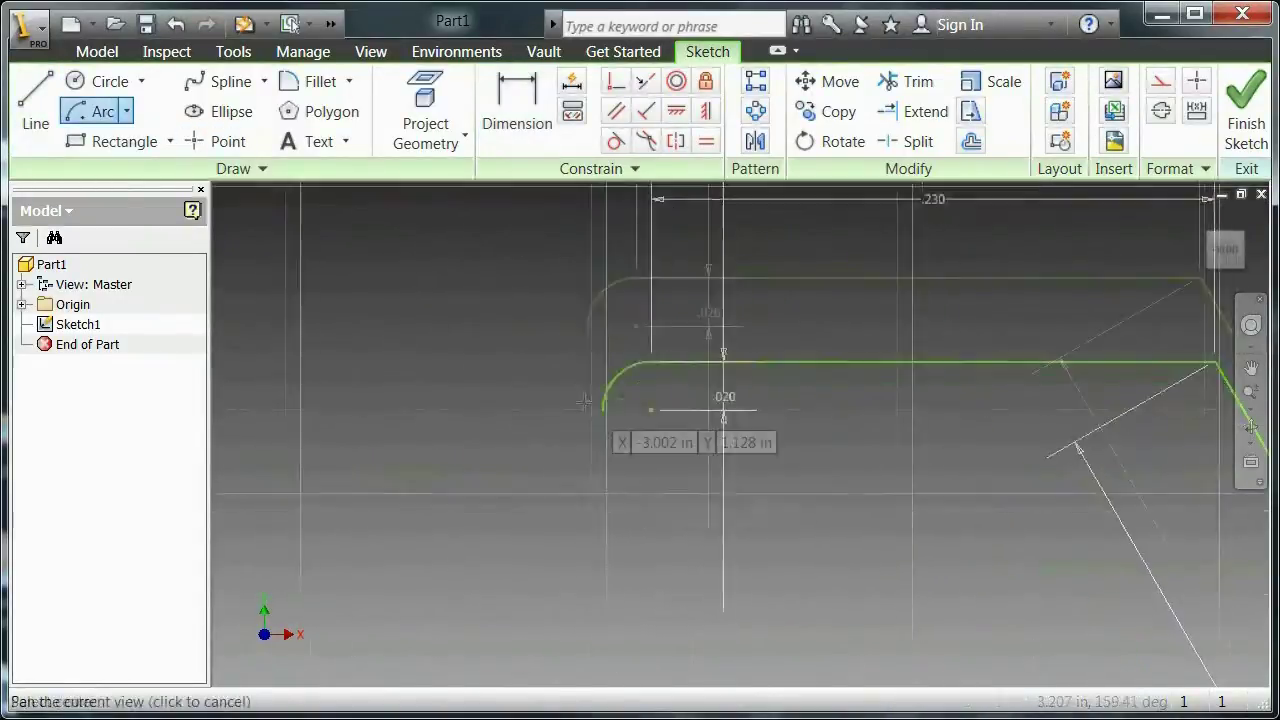
pyautogui.press('Escape')
# - Delete the dimensions near the upper lip and draw a .040 in vertical line down from the quarter arc
pyautogui.scroll(4, 953, 449)
pyautogui.press('Delete')
pyautogui.scroll(-5, 555, 205)
pyautogui.moveTo(697, 370); pyautogui.dragTo(515, 357, button='middle')
pyautogui.click(35, 100)
pyautogui.click(514, 356)
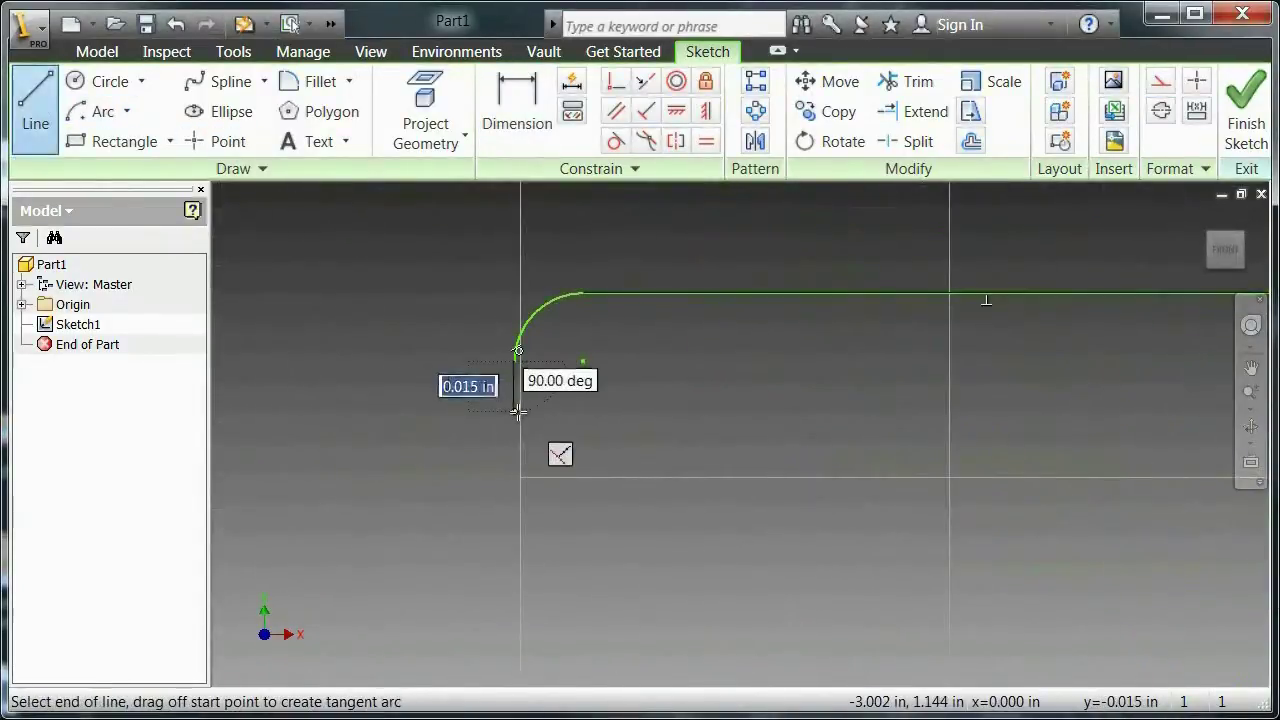
pyautogui.write('.040')
pyautogui.press('Return')
# - Place a center point .020 in inside the .040 in line's lower end and draw a quarter arc around it
pyautogui.click(227, 141)
pyautogui.click(551, 449)
pyautogui.click(516, 100)
pyautogui.click(103, 111)
pyautogui.click(577, 449)
pyautogui.click(508, 449)
pyautogui.click(577, 517)
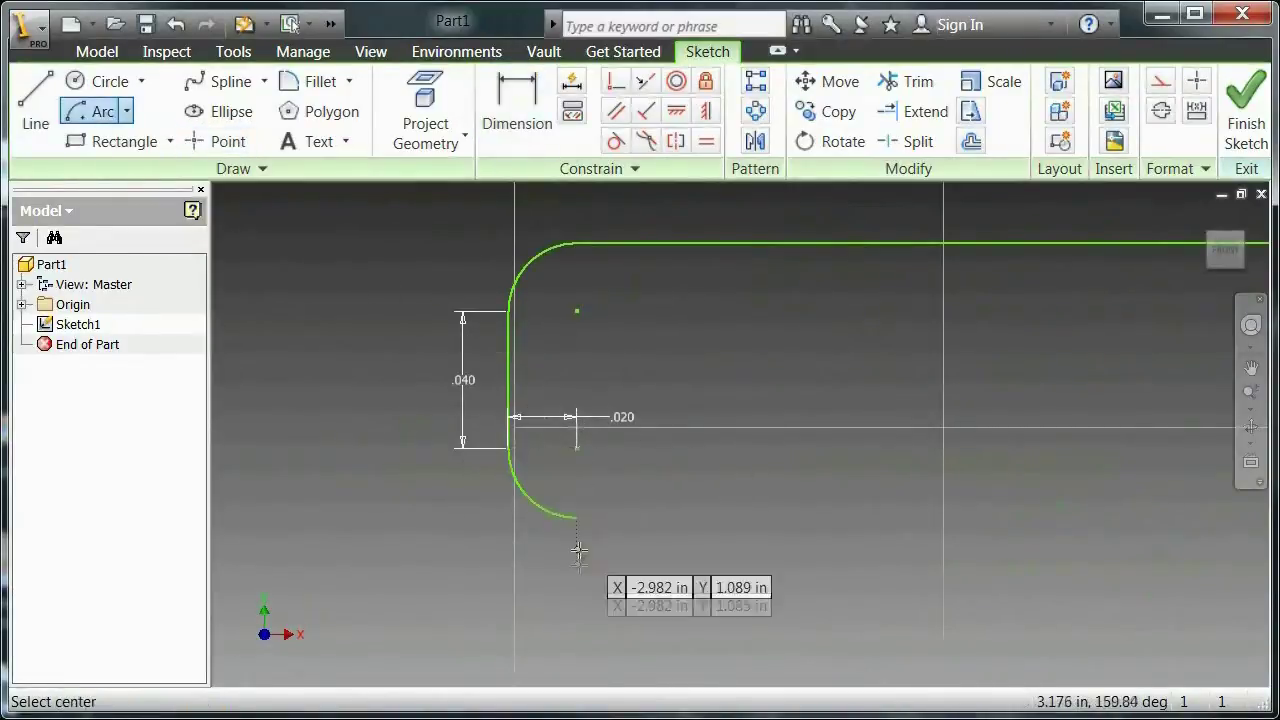
# - Draw a .05 in horizontal line inward from the lower end of the lip's second quarter arc
pyautogui.click(35, 100)
pyautogui.click(577, 517)
pyautogui.write('.5')
pyautogui.press('Return')
pyautogui.write('.05')
pyautogui.press('Return')
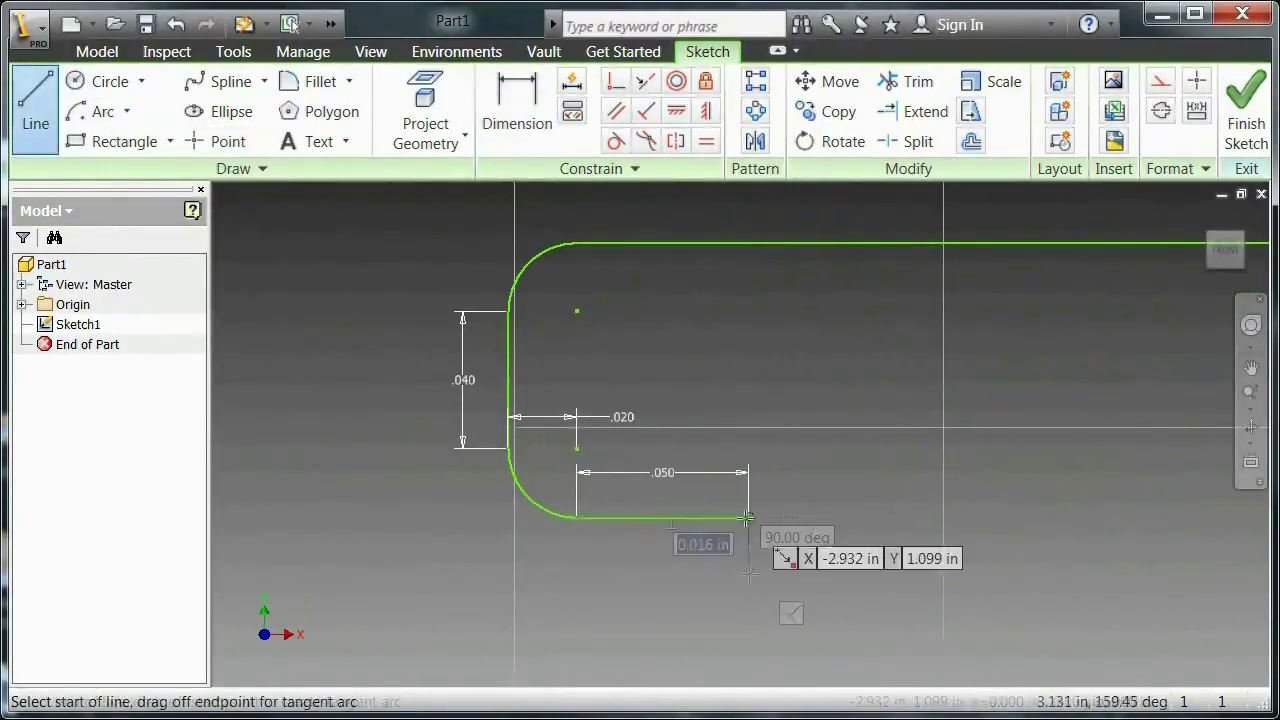
# - Draw a vertical line about 1 in long down from the inner end of the .050 in line
pyautogui.click(749, 518)
pyautogui.write('1')
pyautogui.press('Return')
pyautogui.press('Escape')
# - Draw a .05 in horizontal line toward negative X from the lower end of the long vertical line
pyautogui.scroll(5, 586, 600)
pyautogui.moveTo(809, 357)
pyautogui.mouseDown(button='middle')
pyautogui.moveTo(575, 528)
pyautogui.moveTo(647, 388)
pyautogui.mouseUp(button='middle')
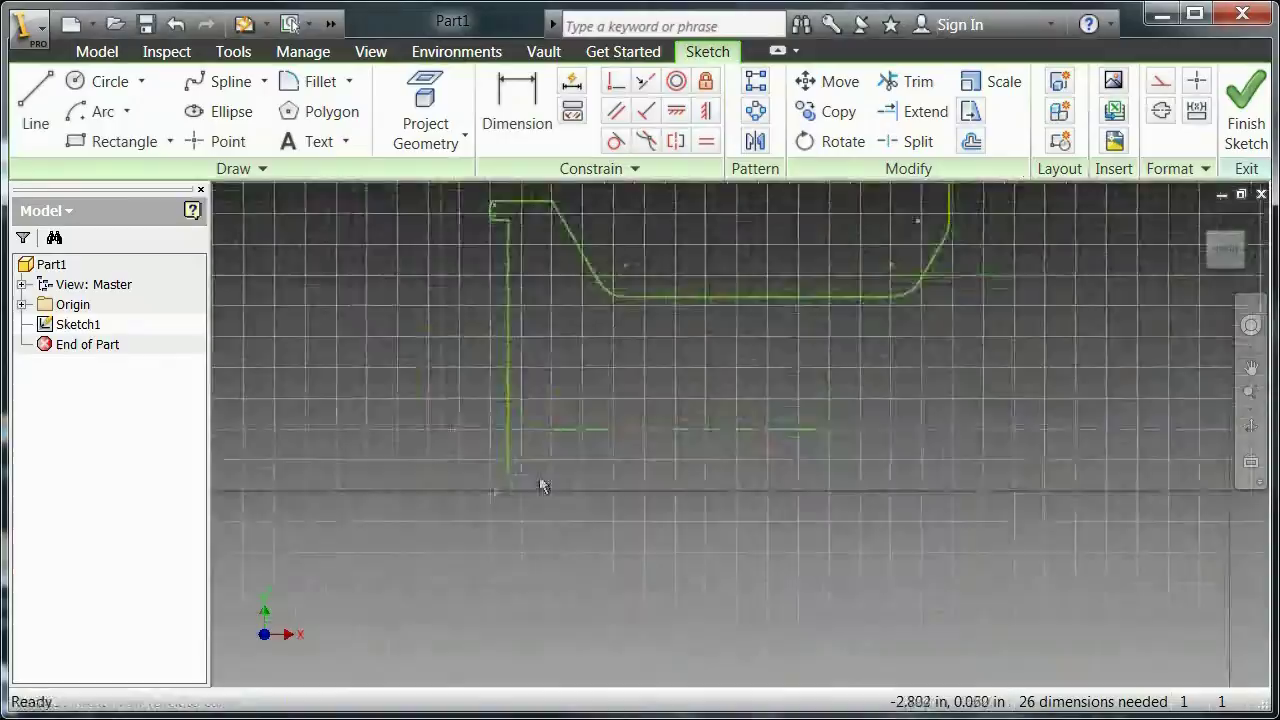
pyautogui.scroll(-5, 490, 505)
pyautogui.click(35, 100)
pyautogui.click(573, 373)
pyautogui.write('.05')
pyautogui.press('Return')
# - Place a center point .020 in below the outer end of the lower .050 in line
pyautogui.click(227, 141)
pyautogui.click(516, 100)
pyautogui.click(556, 335)
pyautogui.click(529, 333)
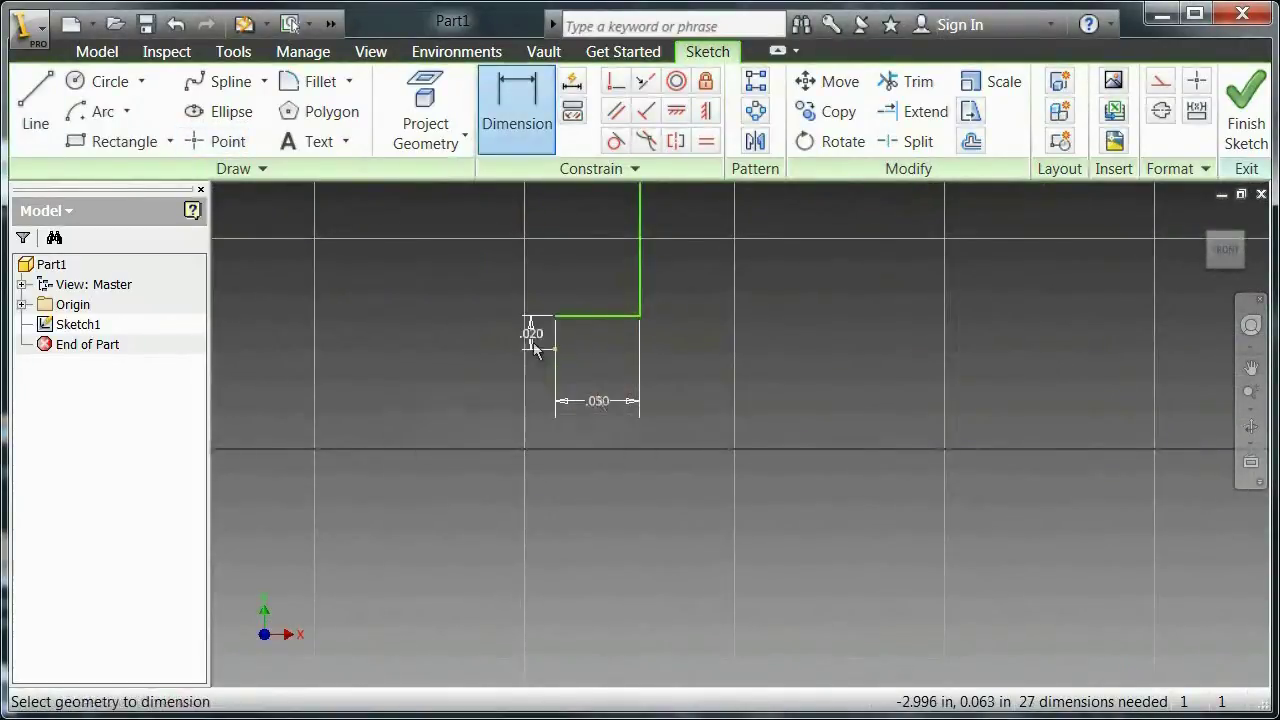
pyautogui.press('Escape')
# - Draw a quarter arc around the lower center point and a .04 in vertical line down from the arc's end
pyautogui.click(553, 317)
pyautogui.click(522, 349)
pyautogui.click(35, 100)
pyautogui.click(522, 349)
pyautogui.write('.04')
pyautogui.press('Return')
pyautogui.press('Escape')
# - Draw the lower quarter arc and a .23 in horizontal line from its end, clearing the dimensions around them
pyautogui.moveTo(460, 505); pyautogui.dragTo(409, 467, button='middle')
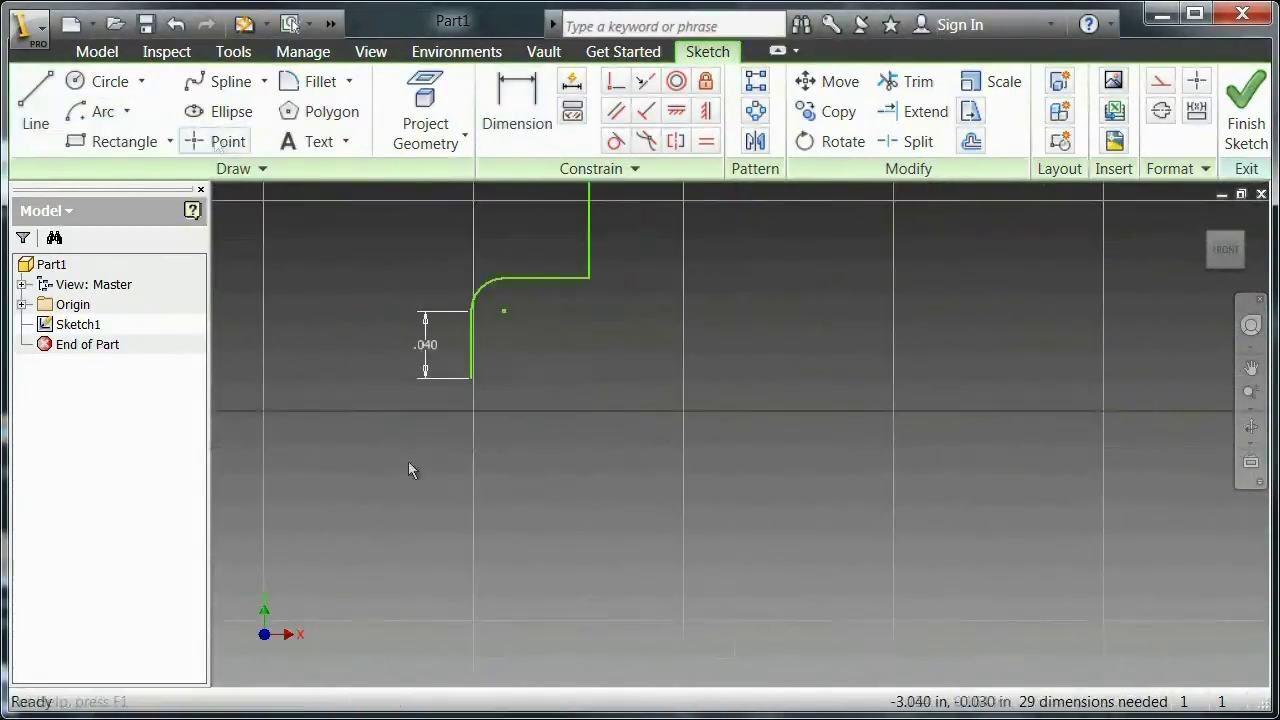
pyautogui.write('.23')
pyautogui.press('Return')
pyautogui.press('Escape')
pyautogui.click(677, 434)
pyautogui.press('Delete')
pyautogui.scroll(7, 600, 590)
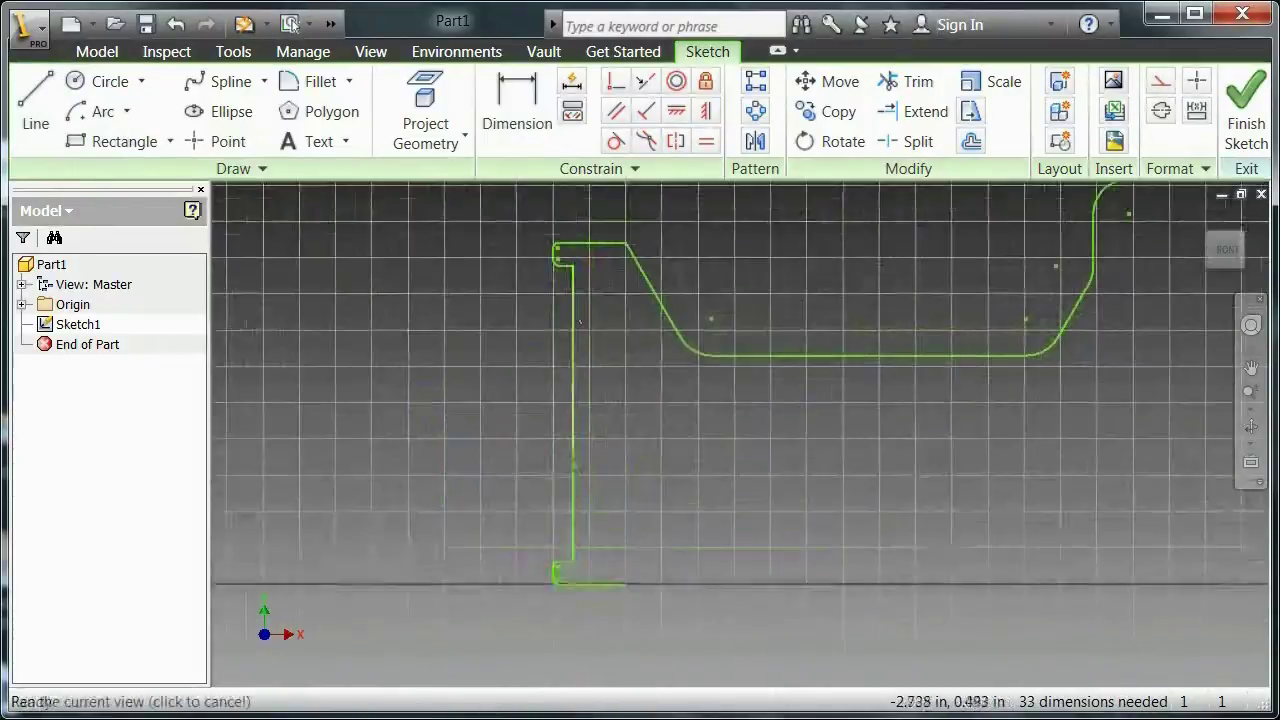
# - Draw a .378 in slanted line up from the bottom line's inner end and dimension the angle between them at 120 degrees
pyautogui.scroll(-6, 607, 608)
pyautogui.click(35, 100)
pyautogui.click(657, 492)
pyautogui.write('.378')
pyautogui.press('Return')
pyautogui.click(516, 110)
pyautogui.click(611, 492)
pyautogui.write('120')
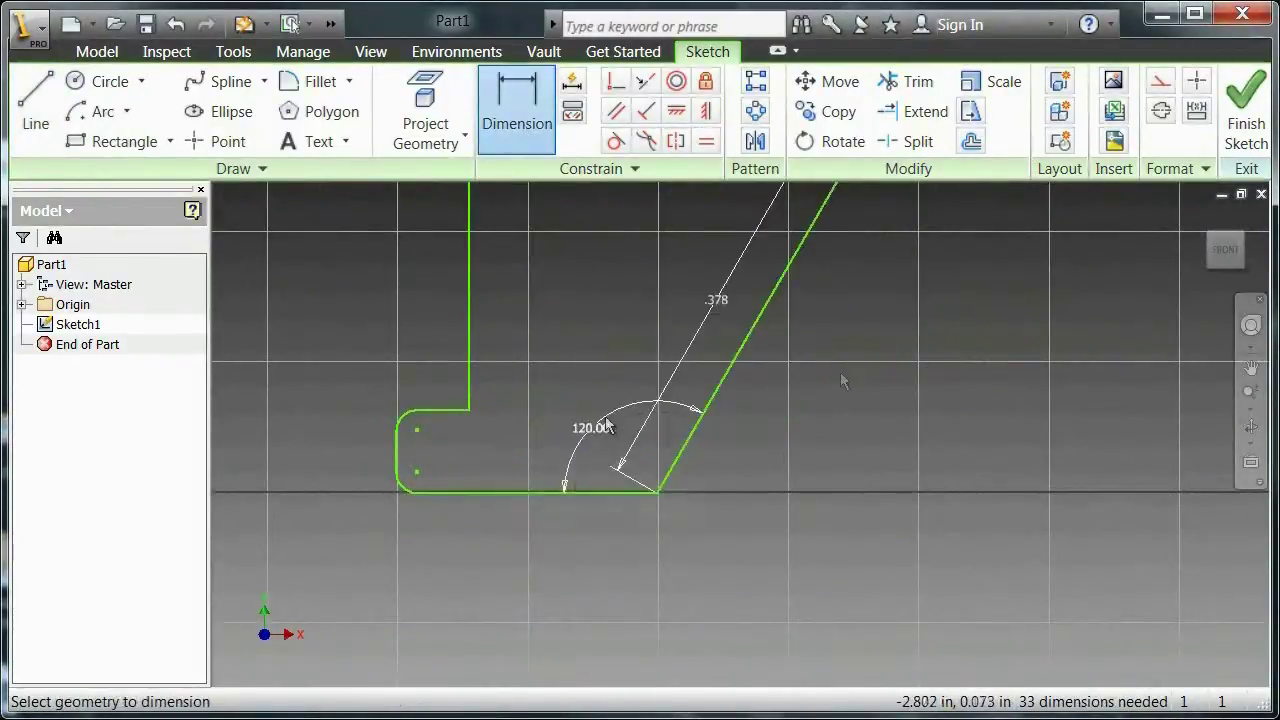
# - Place a point above and to the right of the slanted line's upper end and draw a horizontal construction line leftward from it
pyautogui.moveTo(843, 380); pyautogui.dragTo(754, 547, button='middle')
pyautogui.click(228, 141)
pyautogui.click(891, 253)
pyautogui.click(40, 118)
pyautogui.click(891, 253)
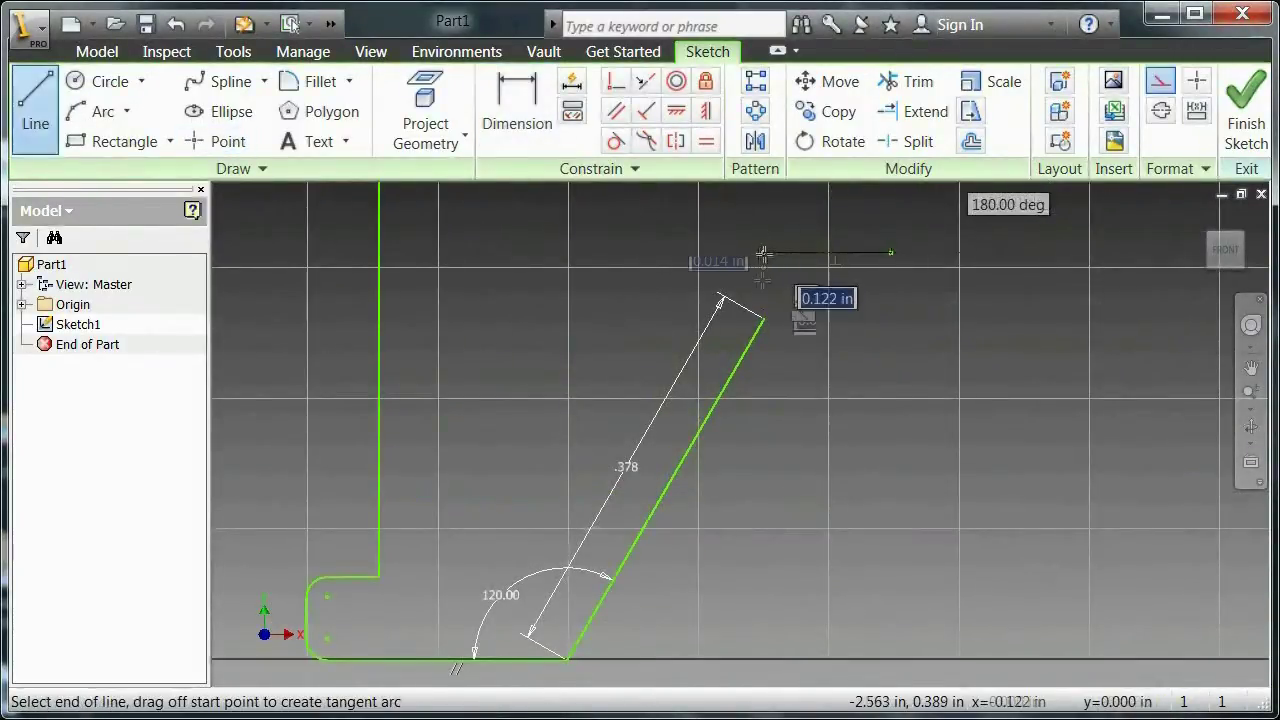
pyautogui.click(764, 253)
pyautogui.press('Escape')
# - Complete the construction rectangle between the placed point and the slanted line's upper end
pyautogui.press('l')
pyautogui.click(891, 253)
pyautogui.click(891, 318)
pyautogui.moveTo(866, 325); pyautogui.dragTo(900, 371, button='right')
pyautogui.click(35, 100)
pyautogui.click(764, 318)
pyautogui.click(764, 253)
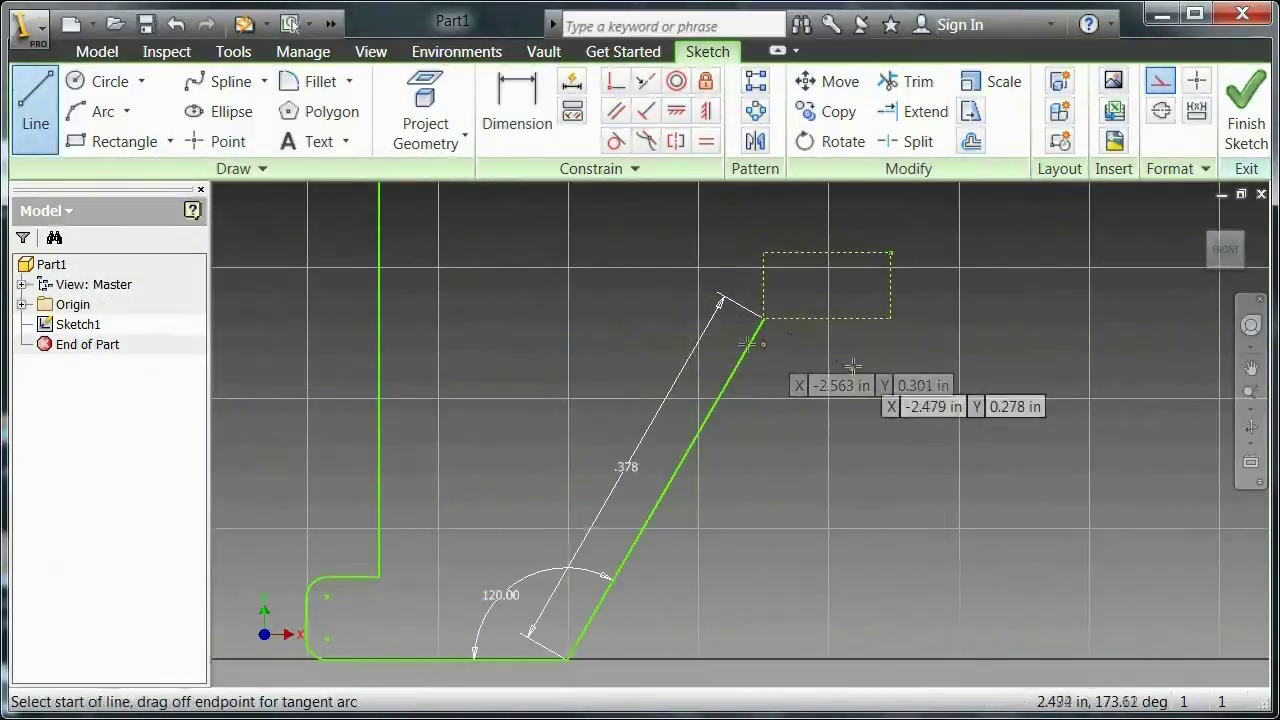
# - Dimension the construction rectangle .063 in high and .108 in wide
pyautogui.click(502, 146)
pyautogui.click(764, 285)
pyautogui.click(669, 279)
pyautogui.write('.063')
pyautogui.press('Return')
pyautogui.click(814, 318)
# - Draw a .125 in radius arc from the slanted line's upper end to the opposite corner of the construction rectangle
pyautogui.press('.')
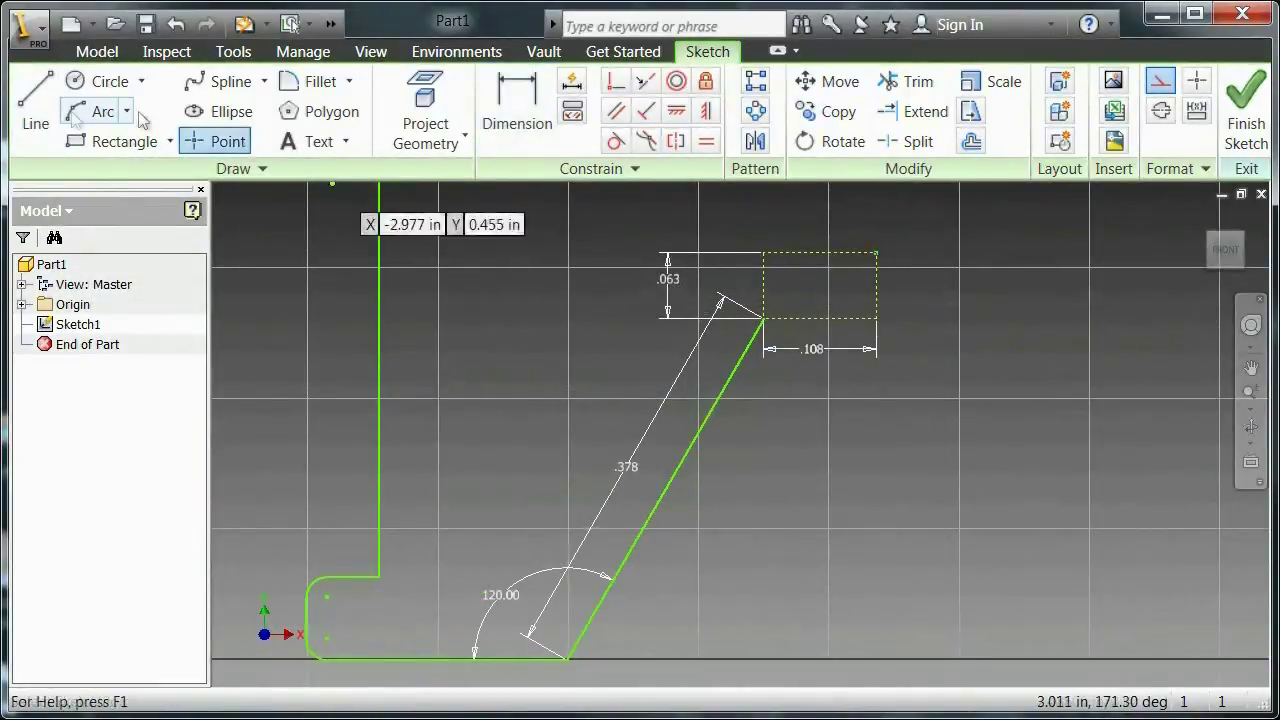
pyautogui.click(103, 111)
pyautogui.click(764, 318)
pyautogui.click(876, 253)
pyautogui.write('.125')
pyautogui.press('Return')
pyautogui.click(103, 111)
pyautogui.click(764, 318)
pyautogui.click(876, 253)
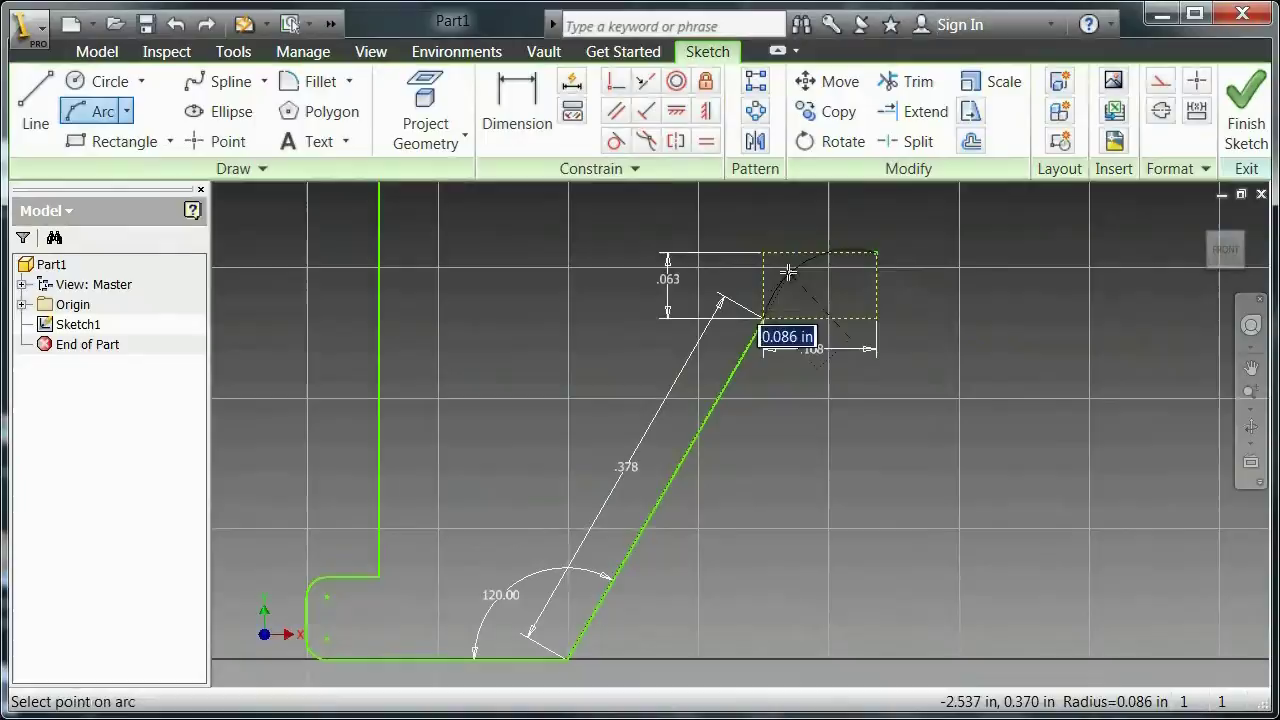
pyautogui.write('.125')
pyautogui.press('Return')
pyautogui.press('Escape')
# - Draw a 1.597 in horizontal line to the right from the upper end of the .125 in radius arc
pyautogui.click(35, 105)
pyautogui.click(876, 253)
pyautogui.scroll(-2, 876, 253)
pyautogui.moveTo(876, 253); pyautogui.dragTo(462, 419, button='middle')
pyautogui.write('1.')
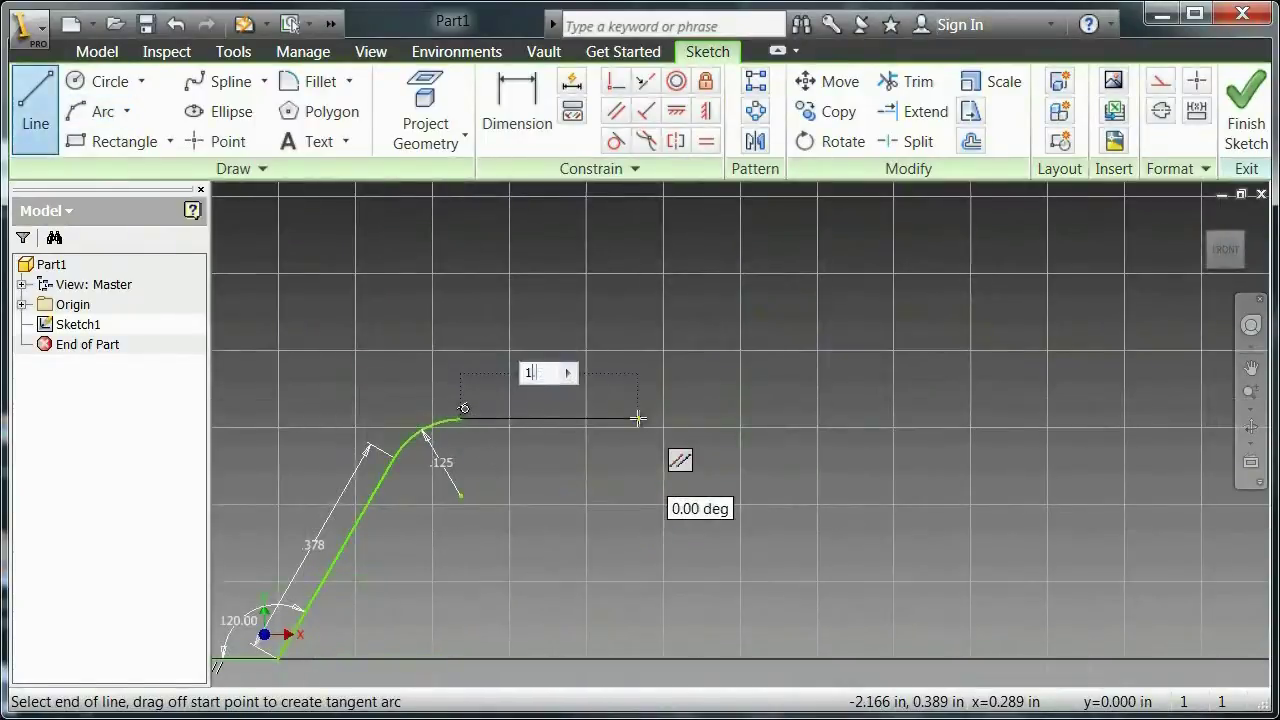
pyautogui.write('597')
pyautogui.press('Return')
pyautogui.rightClick(684, 486)
pyautogui.click(600, 486)
# - Place a center point .125 in directly below the far end of the 1.597 in line
pyautogui.moveTo(1150, 470); pyautogui.dragTo(400, 479, button='middle')
pyautogui.scroll(-2, 811, 469)
pyautogui.press('.')
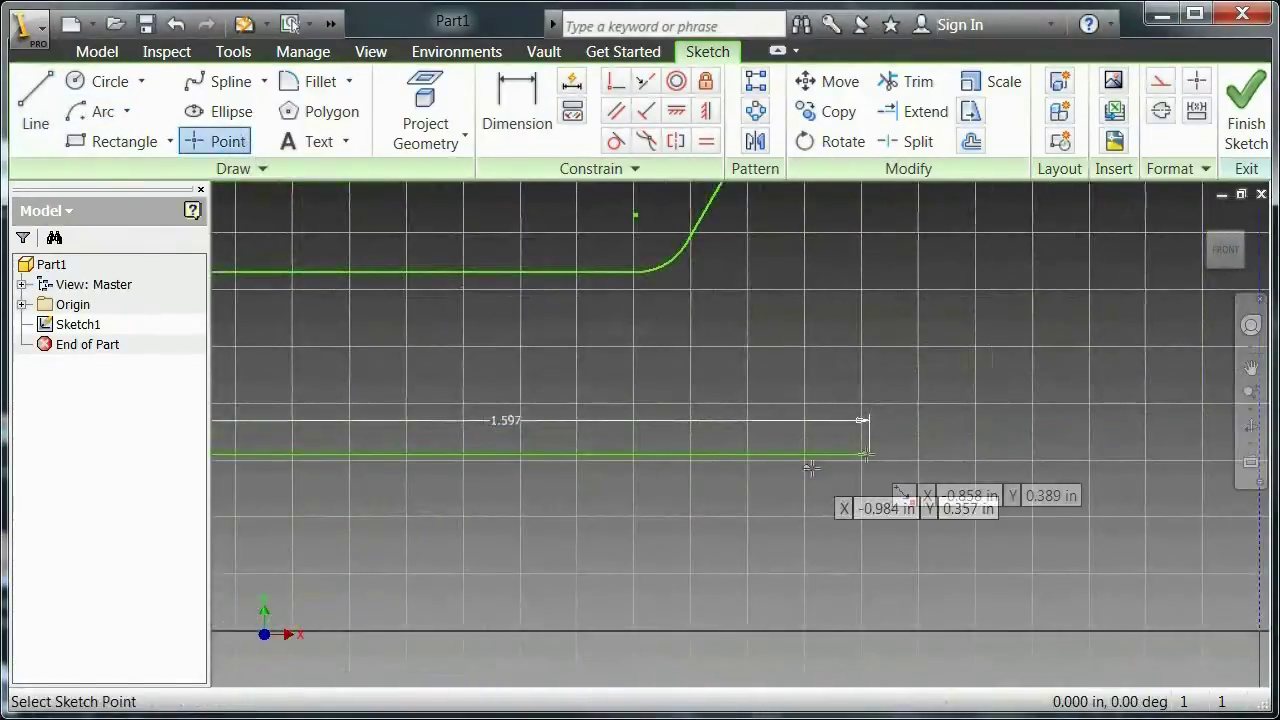
pyautogui.click(870, 534)
pyautogui.press('d')
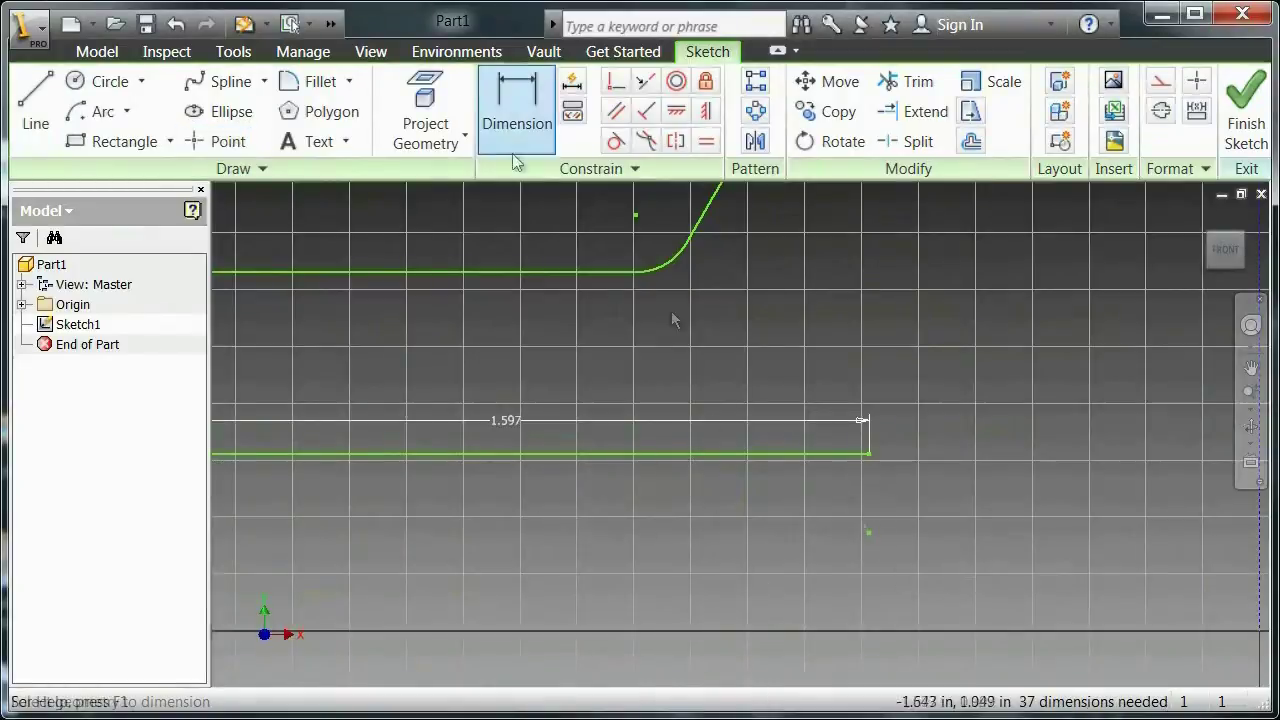
pyautogui.click(810, 512)
pyautogui.write('.125')
pyautogui.press('Return')
# - Draw a 60-degree arc around the center point from the 1.597 in line's end, and a .133 in tangent line down from the arc
pyautogui.press('a')
pyautogui.click(867, 454)
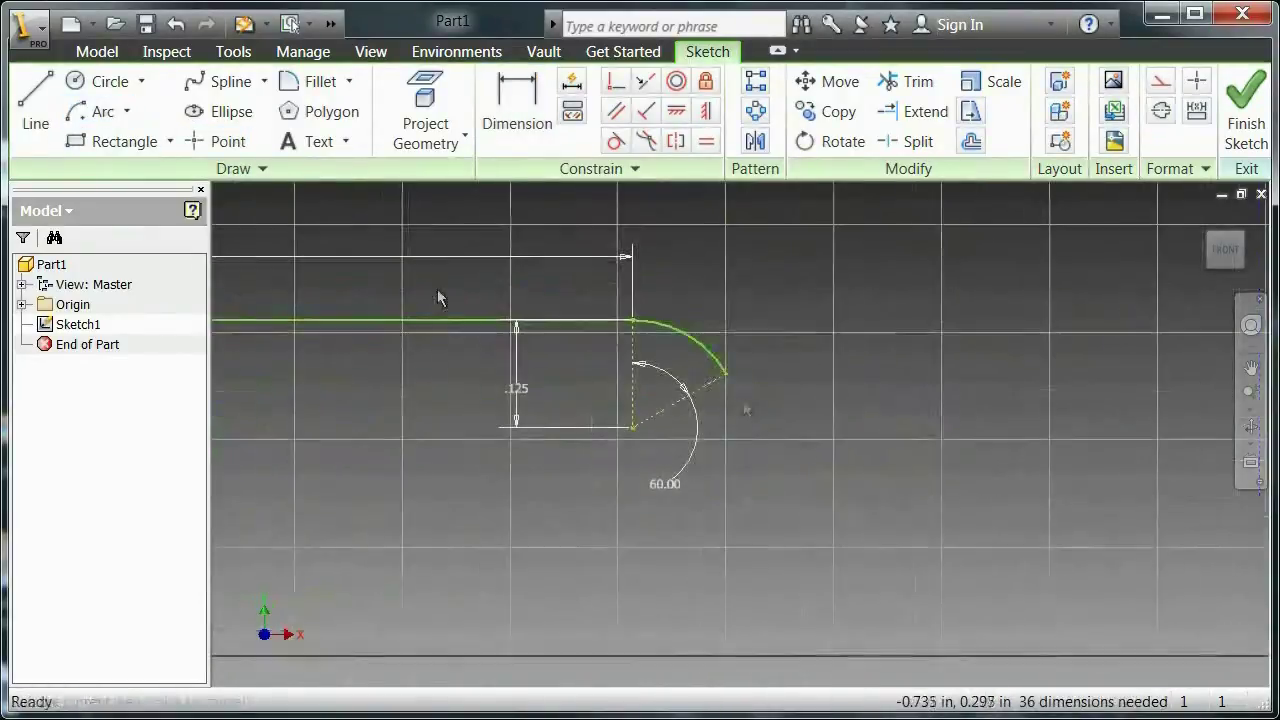
pyautogui.press('l')
pyautogui.click(727, 372)
pyautogui.press('Return')
pyautogui.press('Escape')
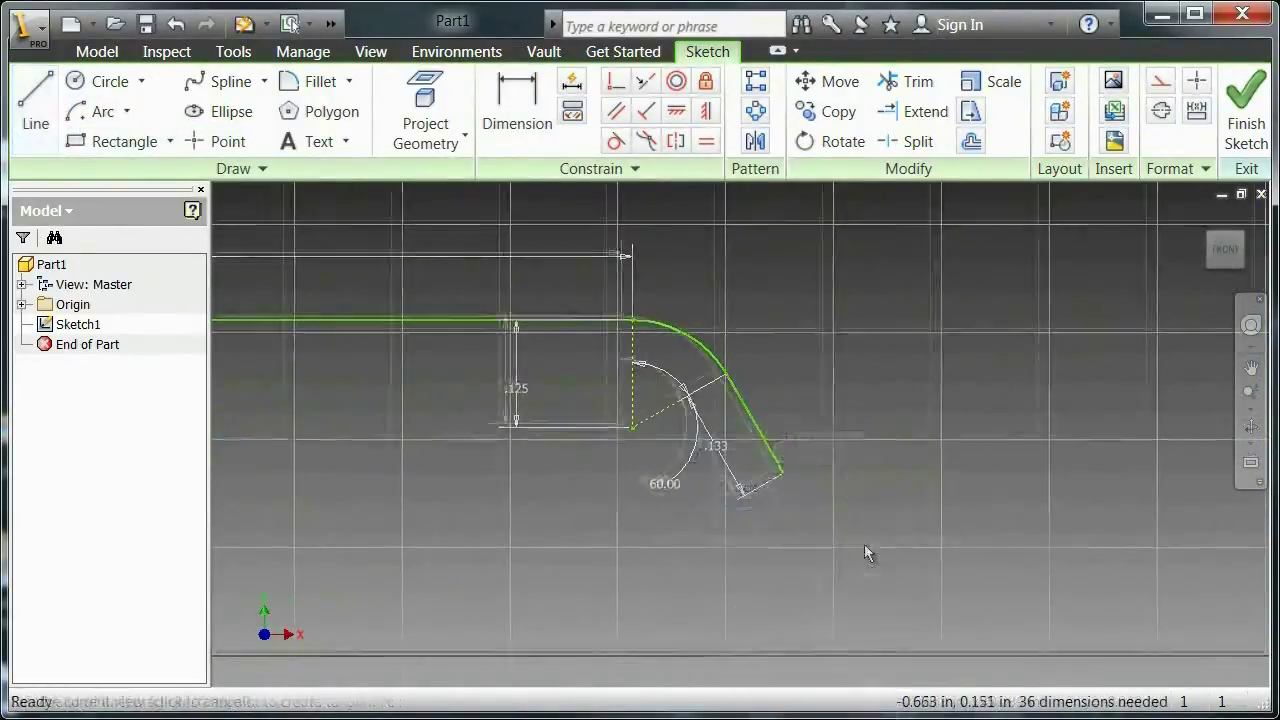
# - Draw a .125 in construction line perpendicular to the .133 in line from its lower end, up to the right
pyautogui.moveTo(839, 537); pyautogui.dragTo(763, 484, button='middle')
pyautogui.click(708, 420)
pyautogui.write('.125')
pyautogui.press('Return')
pyautogui.rightClick(777, 429)
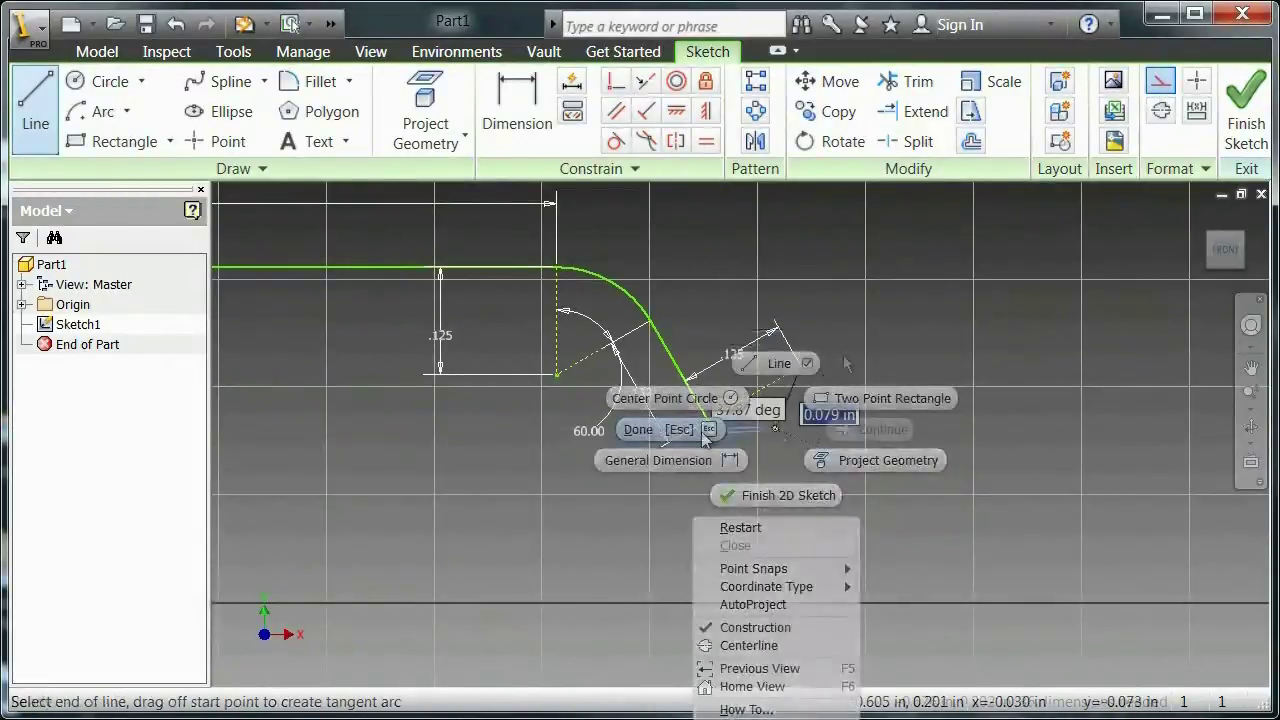
pyautogui.click(704, 432)
# - Draw a 60-degree arc from the .133 in line's lower end, centered on the outer end of the .125 in construction line
pyautogui.click(100, 111)
pyautogui.click(801, 366)
pyautogui.click(708, 420)
pyautogui.write('60')
pyautogui.press('Return')
pyautogui.rightClick(854, 457)
pyautogui.click(777, 461)
# - Draw a .250 in vertical line up from the end of the lower 60-degree arc
pyautogui.press('l')
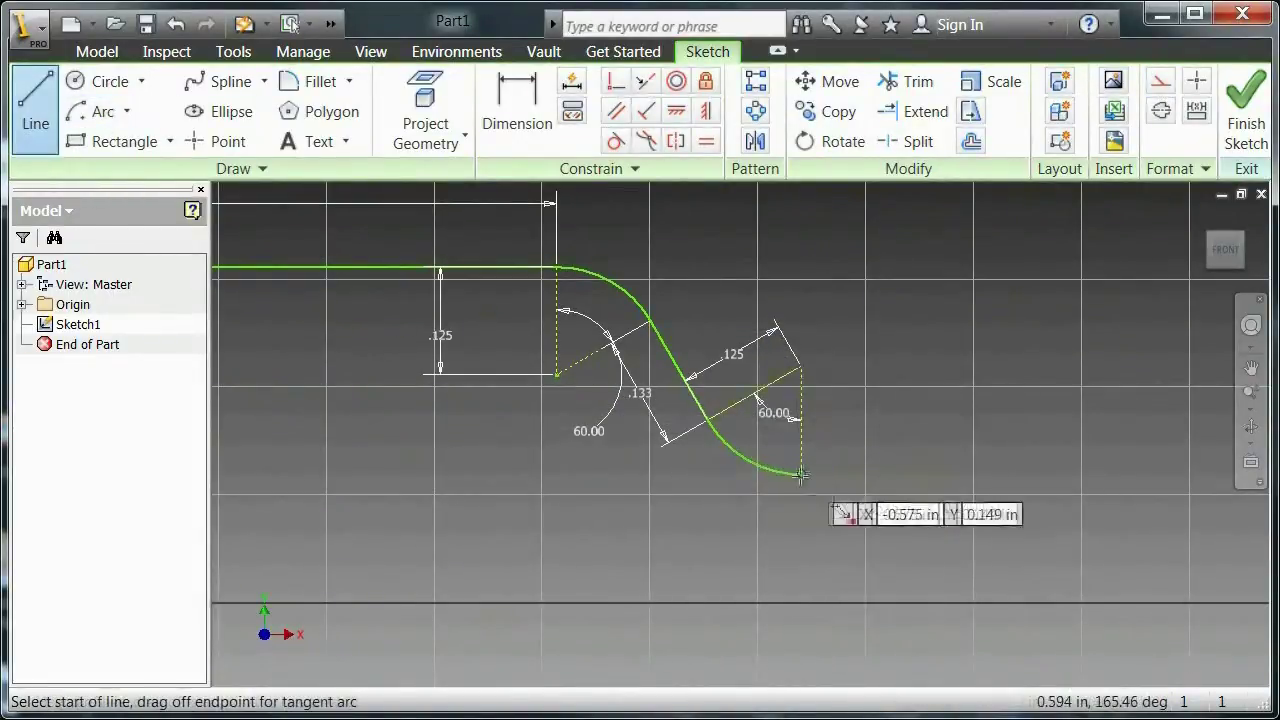
pyautogui.click(801, 473)
pyautogui.moveTo(887, 279); pyautogui.dragTo(752, 424, button='middle')
pyautogui.click(657, 414)
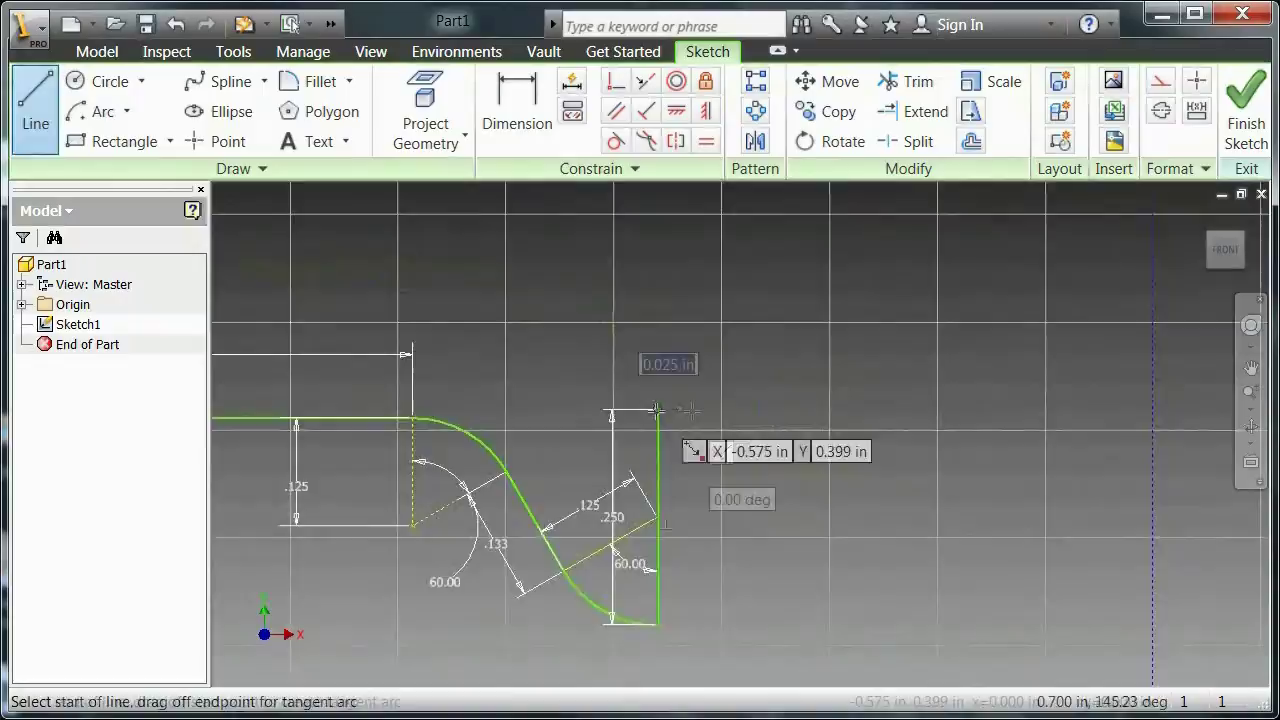
# - Draw a horizontal line to the right from the .250 in line's upper end and dimension it .087 in
pyautogui.scroll(-3, 667, 485)
pyautogui.click(669, 331)
pyautogui.press('d')
pyautogui.click(659, 331)
pyautogui.click(654, 260)
pyautogui.write('.087')
pyautogui.press('Return')
pyautogui.moveTo(654, 261); pyautogui.dragTo(848, 297, button='middle')
pyautogui.click(342, 296)
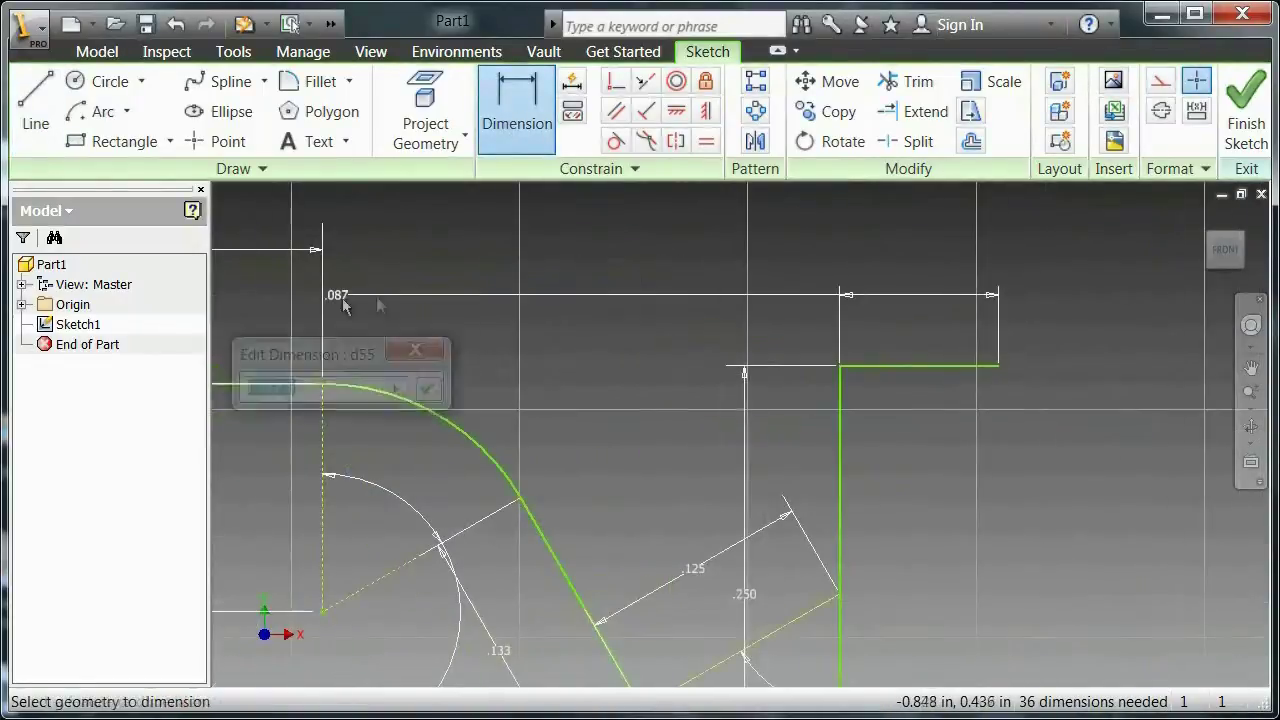
pyautogui.press('Escape')
# - Close the profile's bore side with a vertical line, a short horizontal step and a vertical line up to the top edge's end
pyautogui.moveTo(1044, 219); pyautogui.dragTo(1010, 350, button='middle')
pyautogui.press('l')
pyautogui.click(963, 497)
pyautogui.press('Return')
pyautogui.scroll(2, 963, 317)
pyautogui.moveTo(900, 200); pyautogui.dragTo(860, 525, button='middle')
pyautogui.click(847, 524)
pyautogui.click(847, 256)
pyautogui.press('Escape')
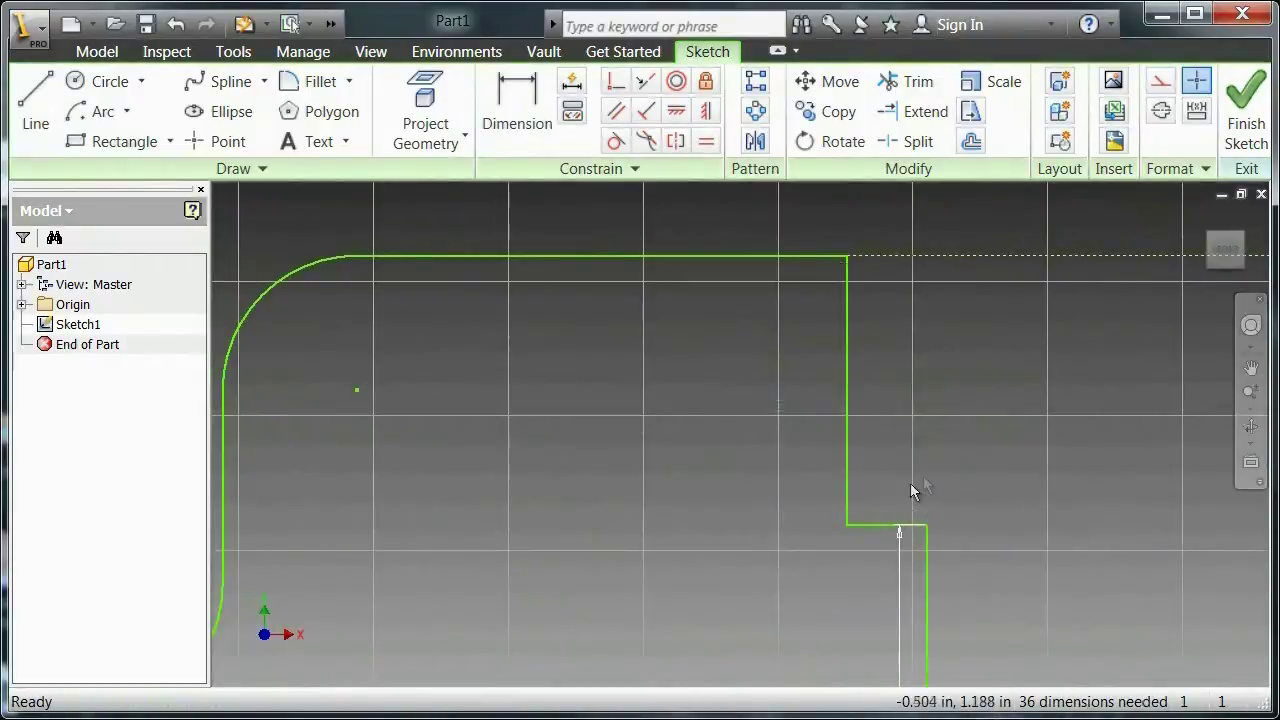
# - Look over the closed wheel profile and finish the sketch
pyautogui.scroll(-3, 911, 422)
pyautogui.scroll(5, 923, 371)
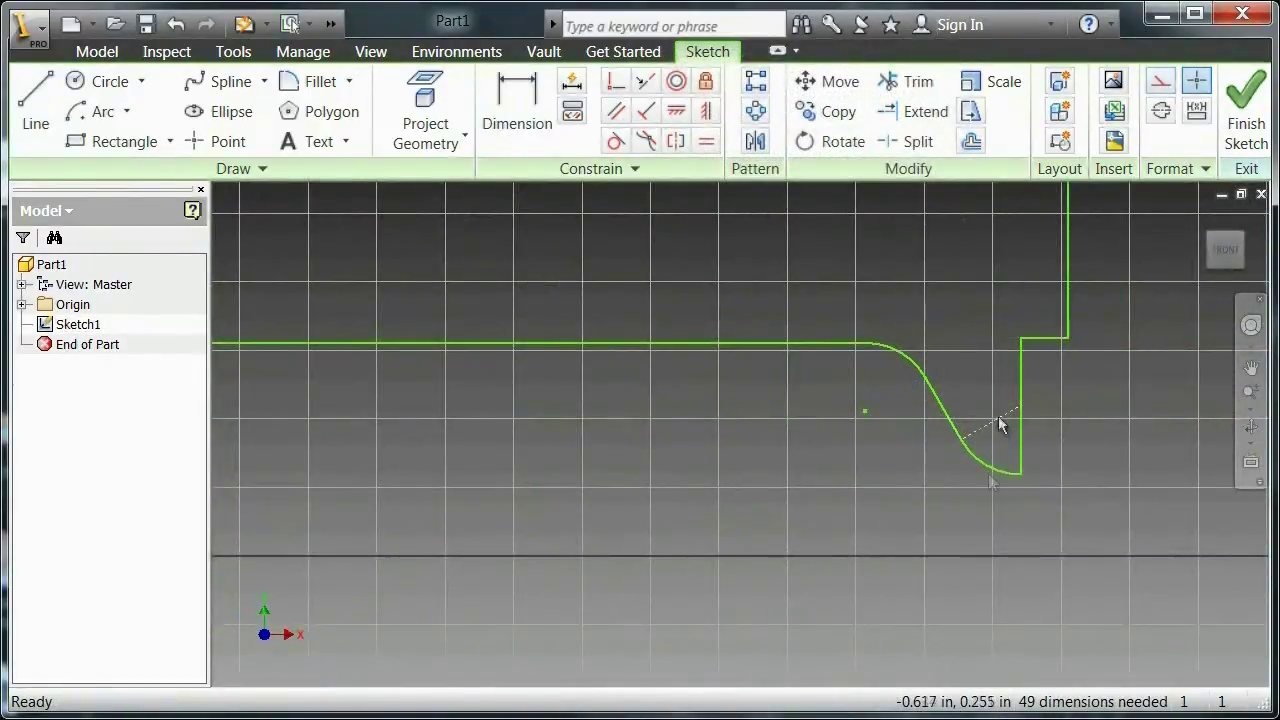
pyautogui.scroll(-3, 1000, 422)
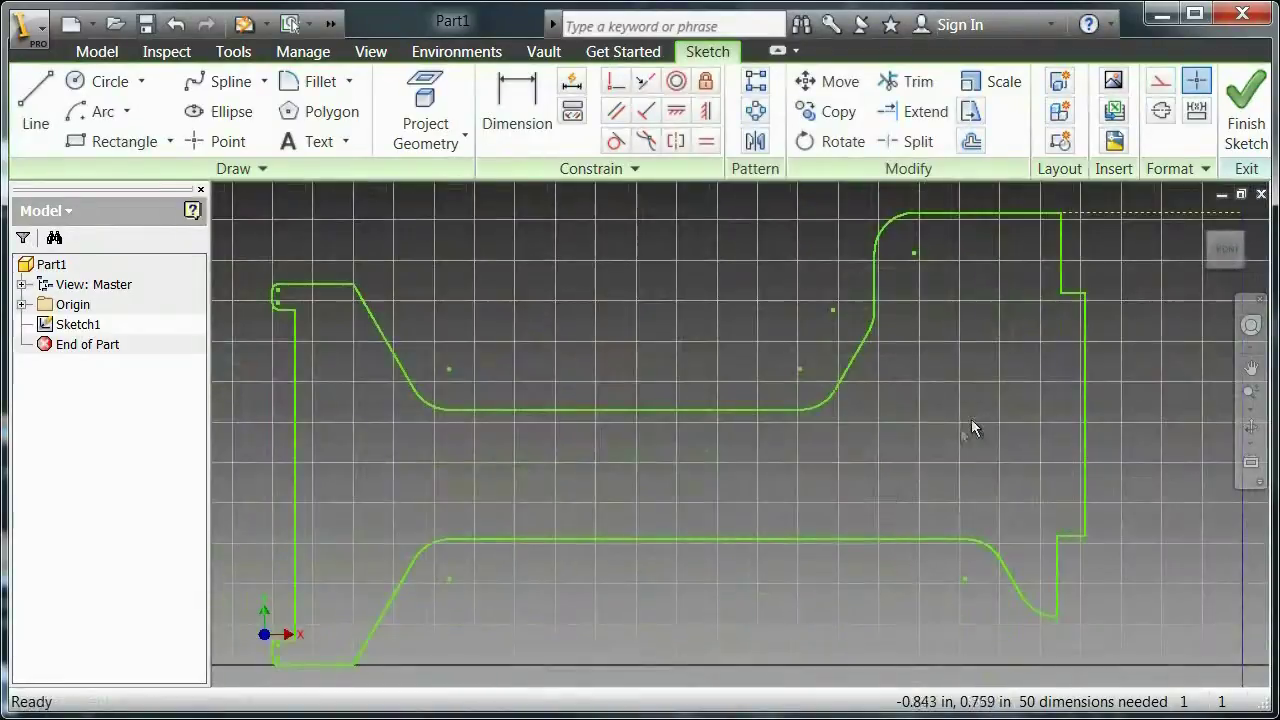
pyautogui.click(1240, 125)
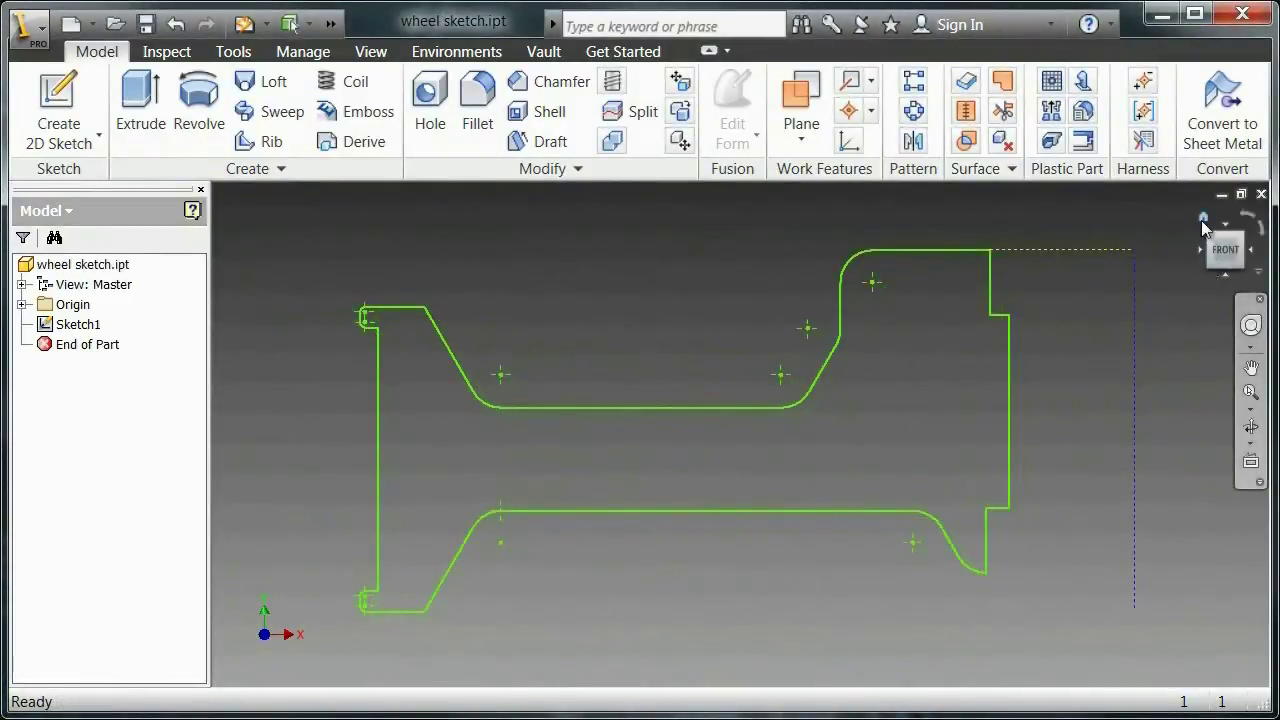
# - Revolve the profile around the vertical dashed axis line, trying a 60-degree angle before setting the extents to Full
pyautogui.click(1203, 220)
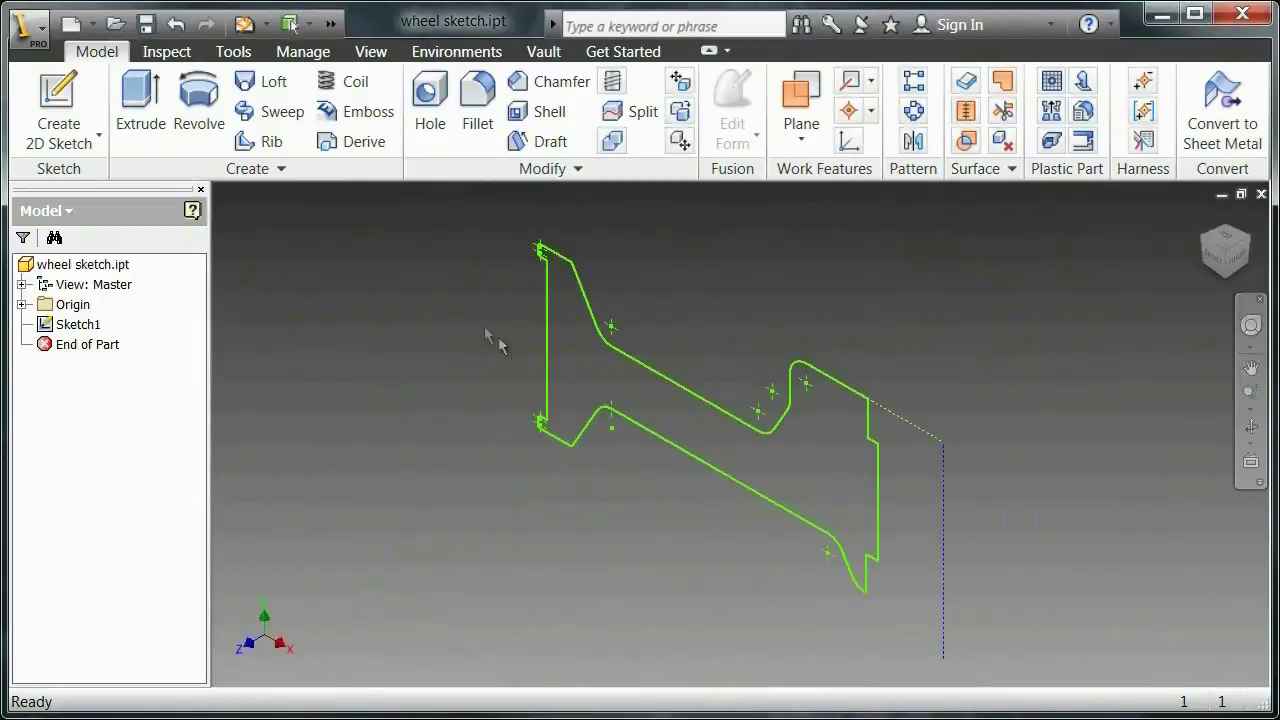
pyautogui.click(205, 122)
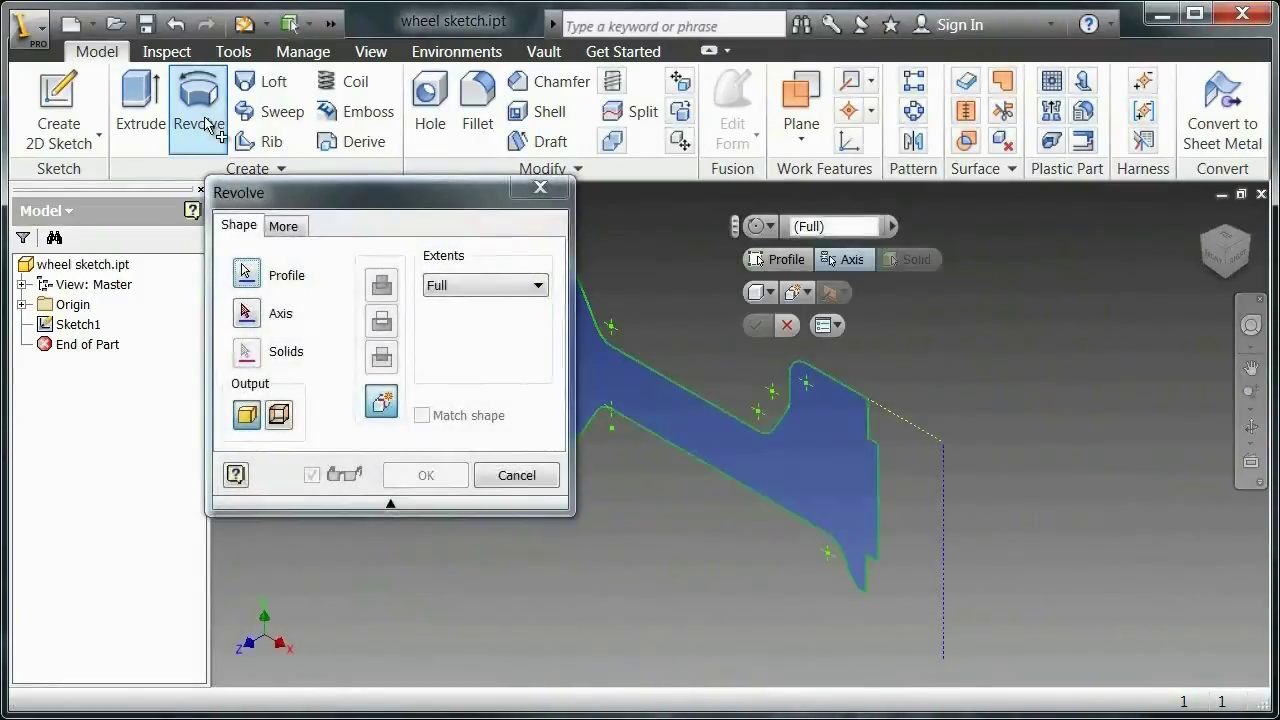
pyautogui.click(940, 530)
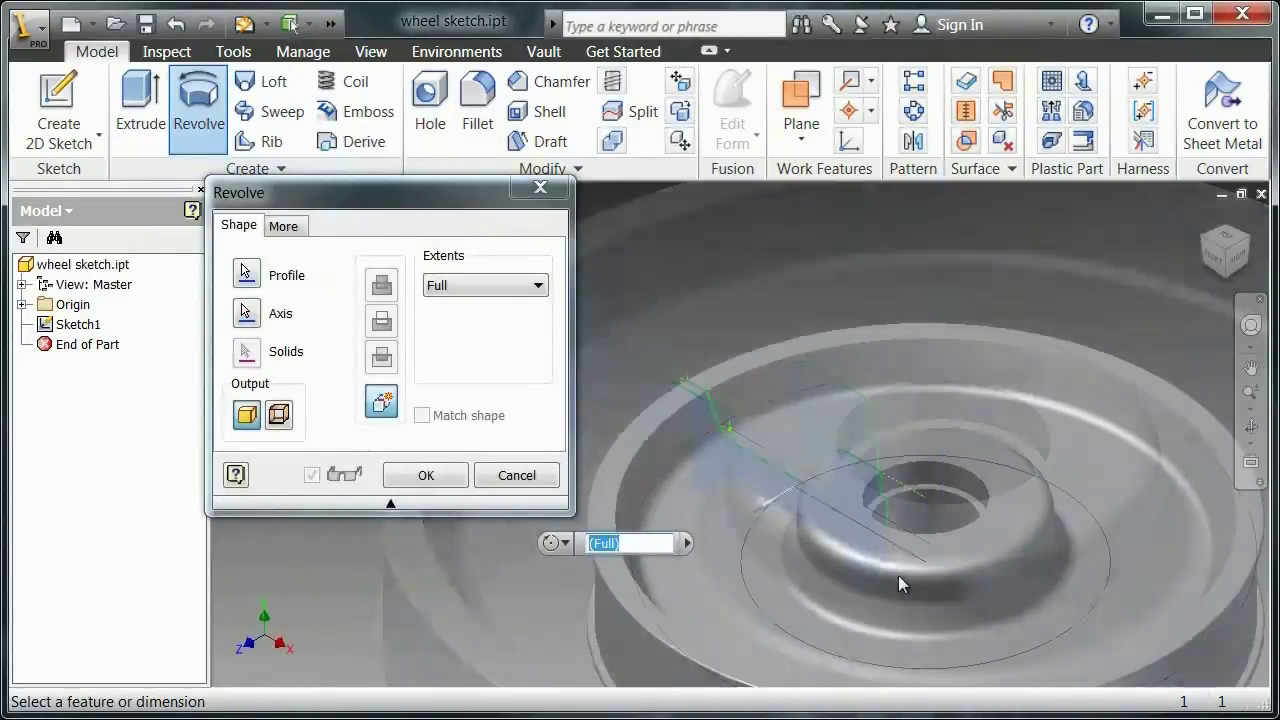
pyautogui.moveTo(898, 576); pyautogui.dragTo(886, 487, button='middle')
pyautogui.scroll(1, 886, 487)
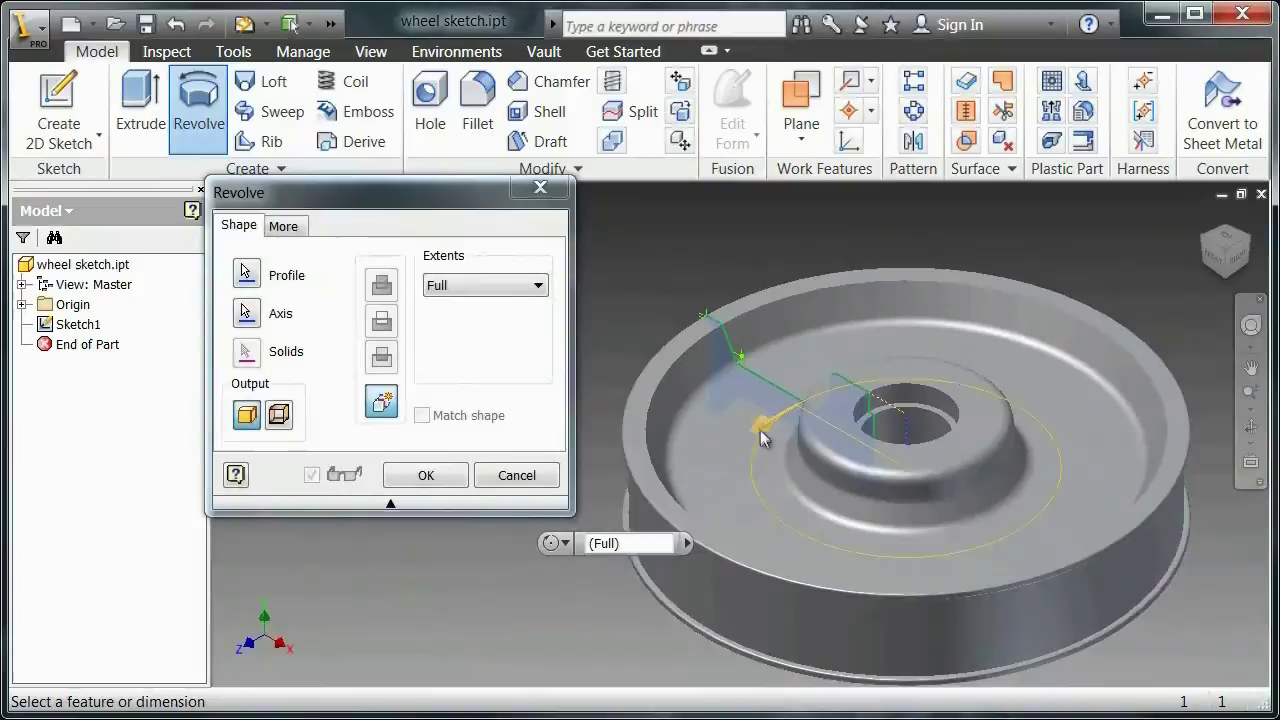
pyautogui.moveTo(760, 428); pyautogui.dragTo(995, 390)
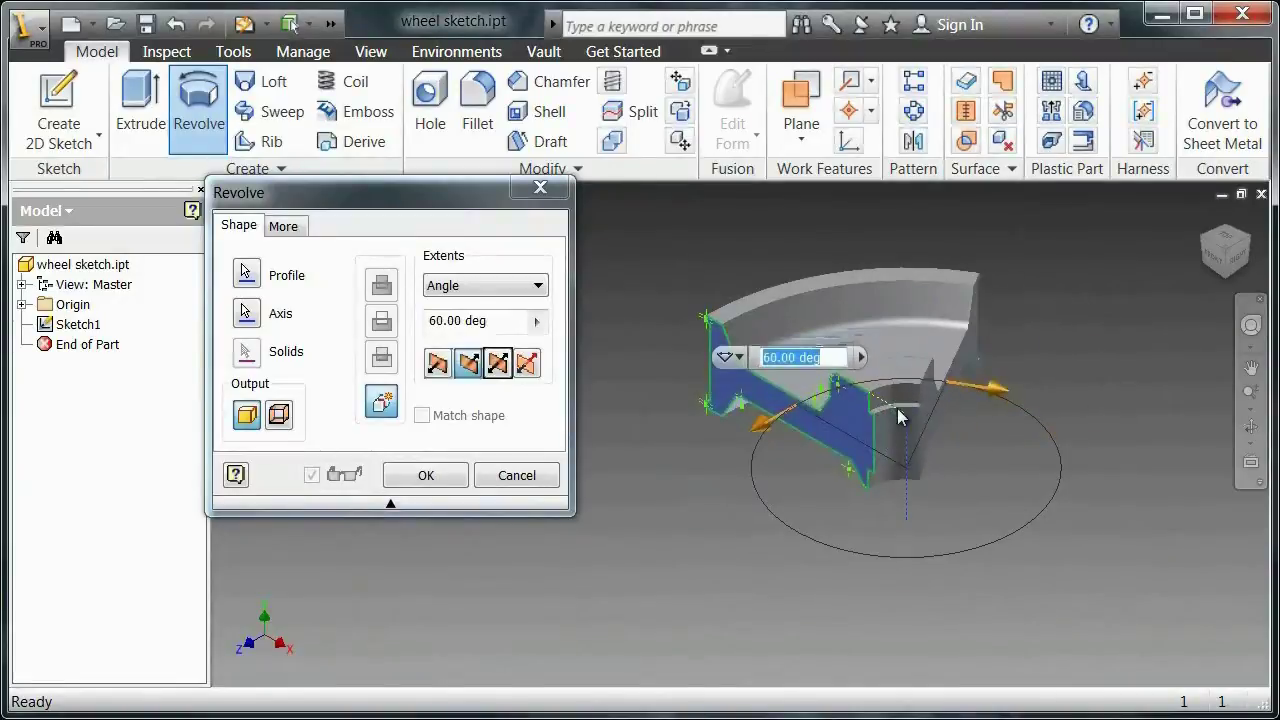
pyautogui.click(539, 290)
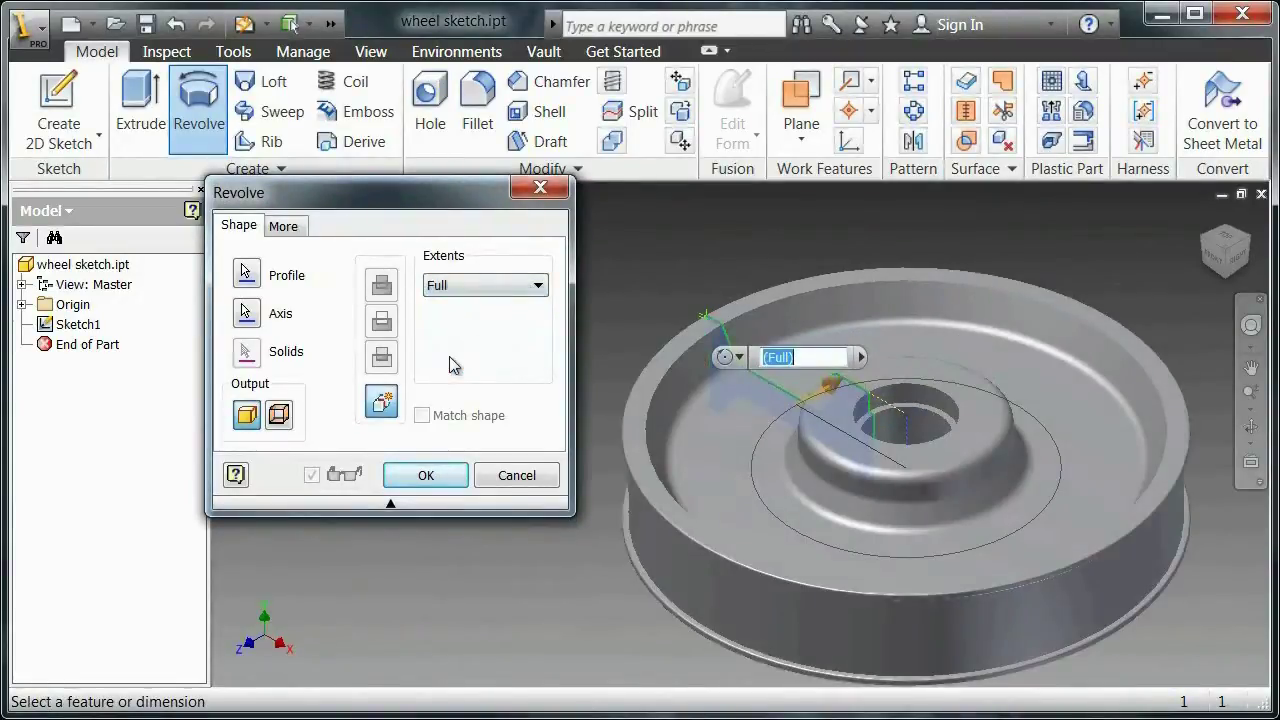
pyautogui.click(449, 480)
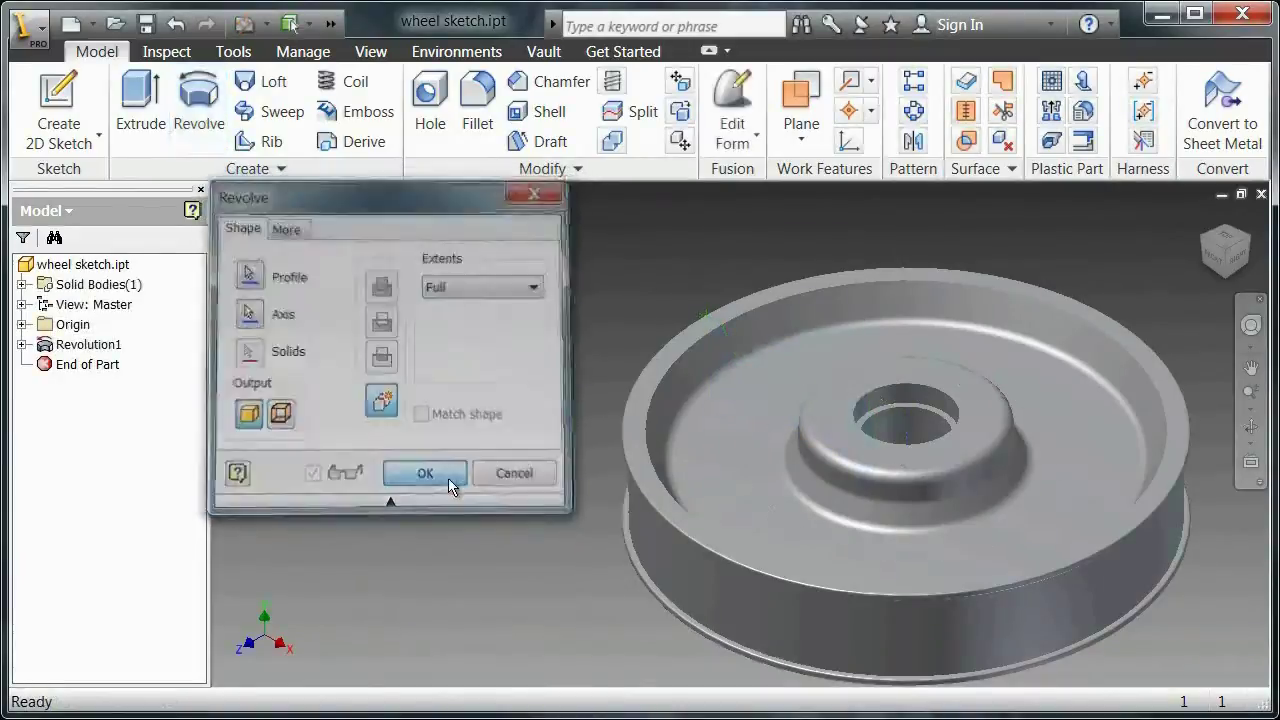
# - Examine the revolved wheel's hub, rim and outer edge up close and from above and below
pyautogui.scroll(-5, 838, 483)
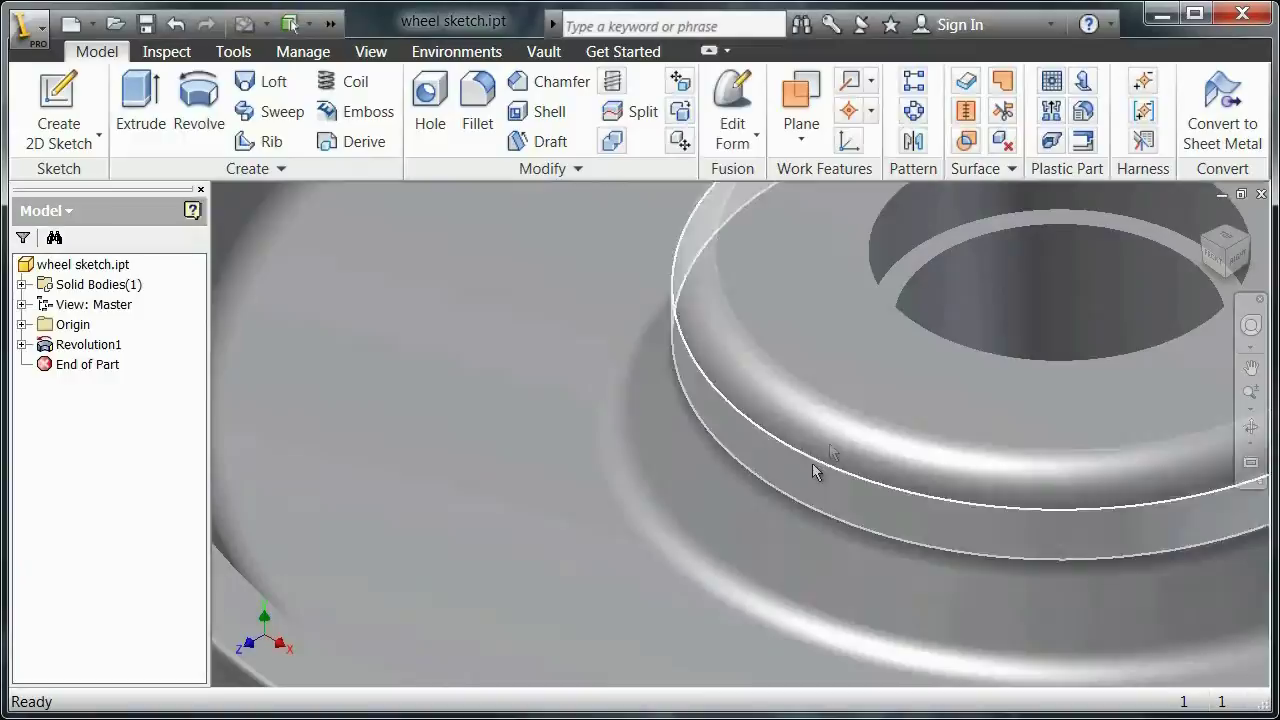
pyautogui.scroll(5, 891, 401)
pyautogui.scroll(-3, 656, 557)
pyautogui.scroll(-5, 640, 556)
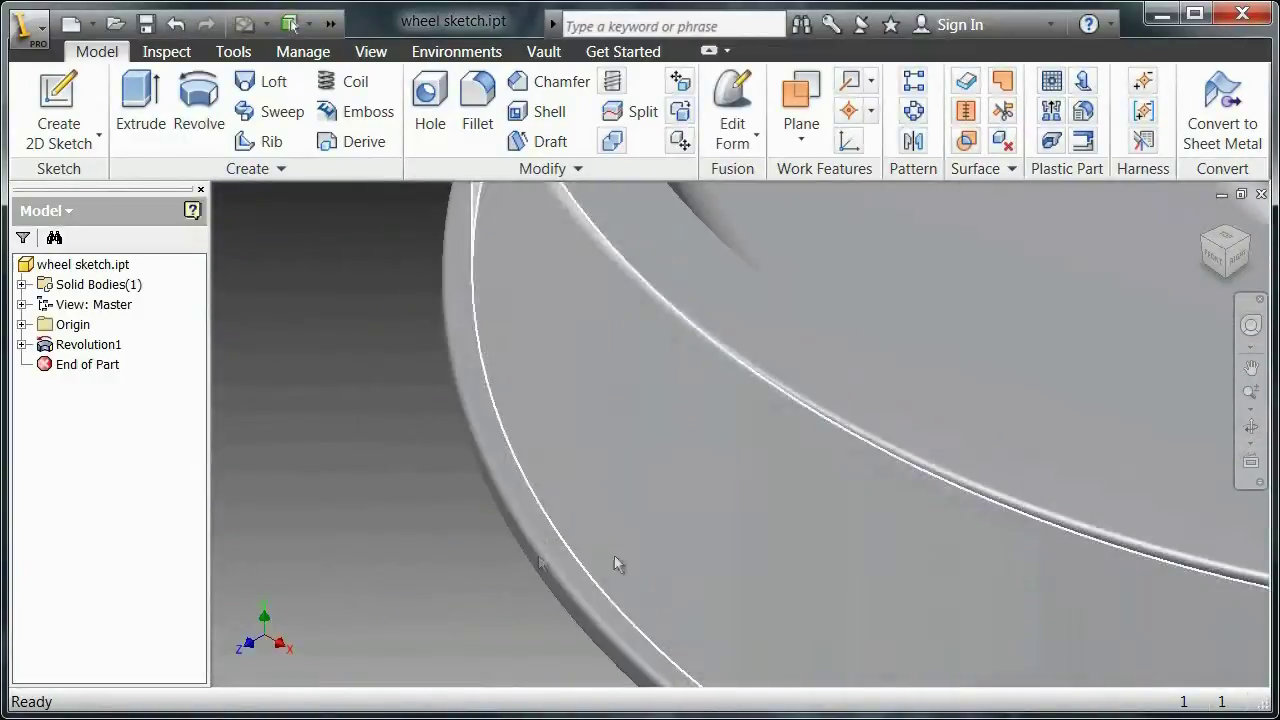
pyautogui.scroll(5, 428, 550)
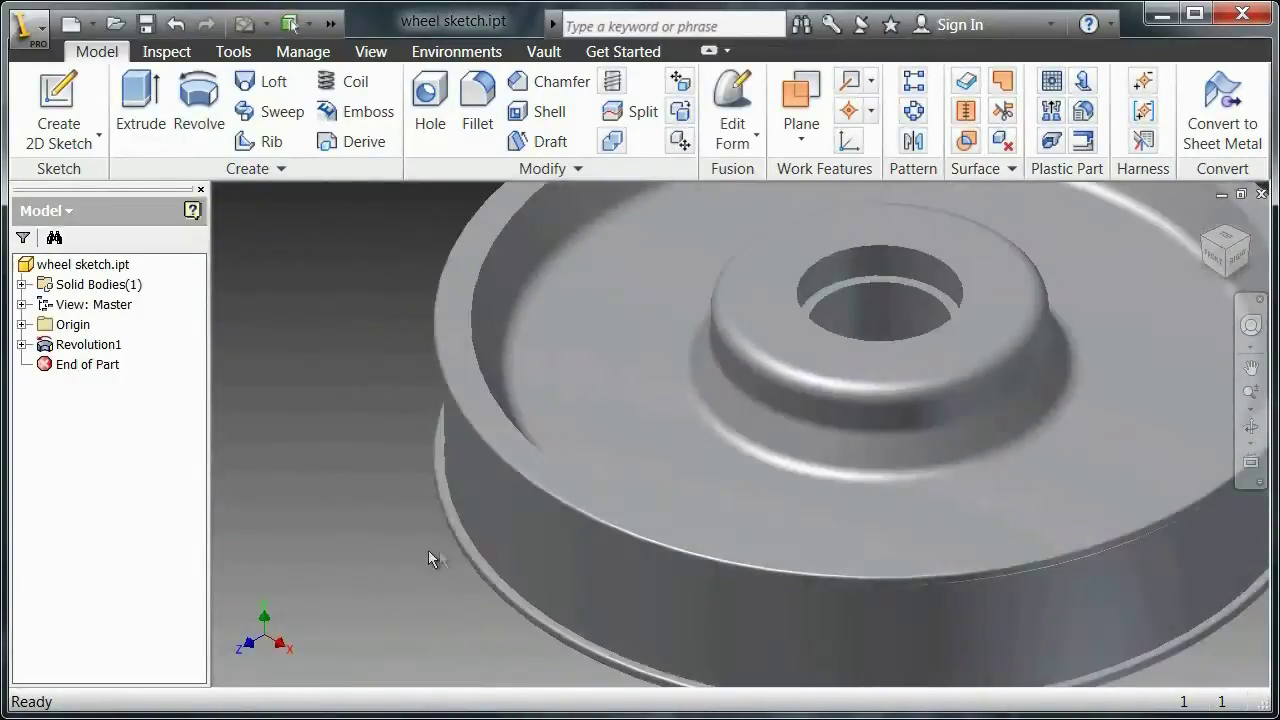
pyautogui.moveTo(706, 491); pyautogui.dragTo(650, 492, button='middle')
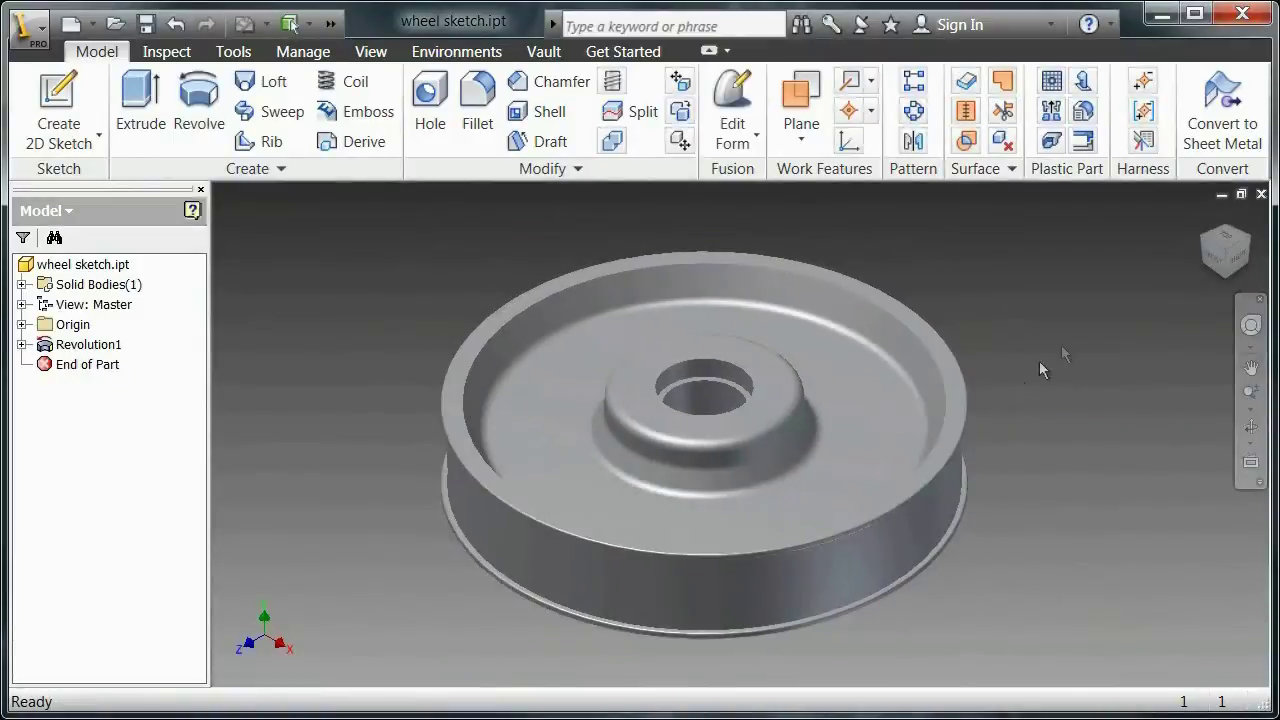
pyautogui.moveTo(1236, 275); pyautogui.dragTo(1236, 275, button='middle')
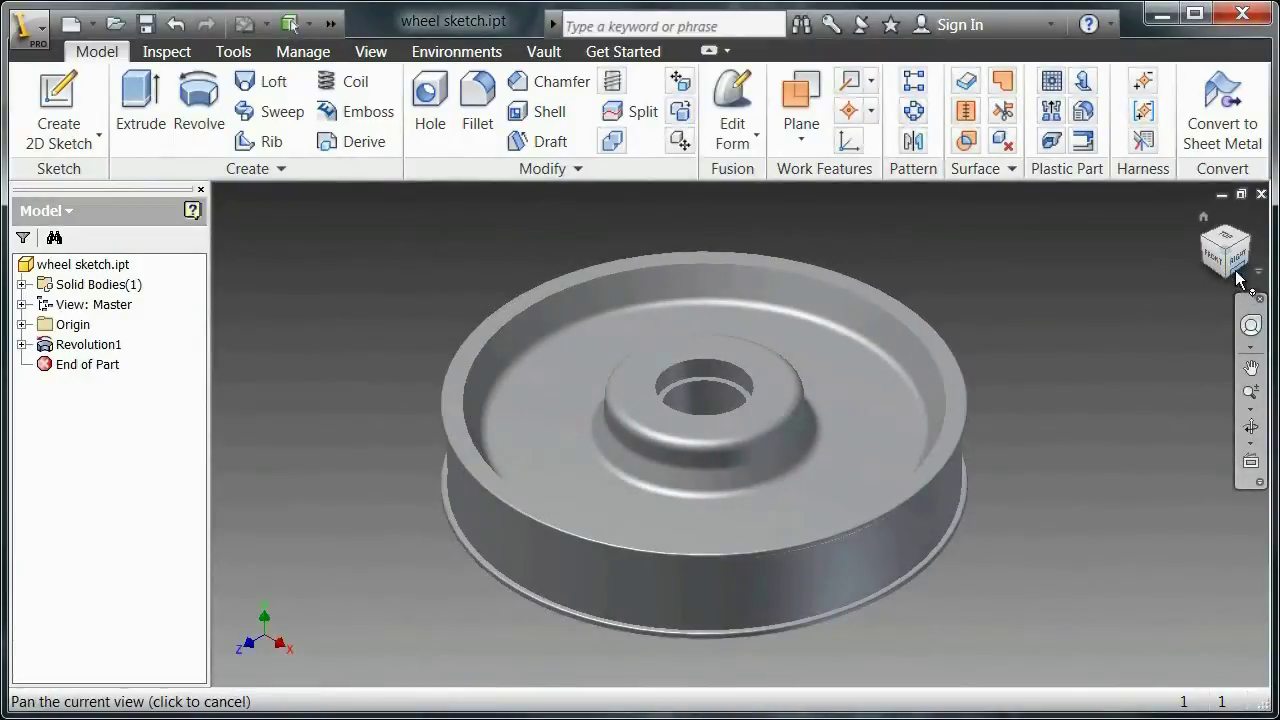
pyautogui.moveTo(1236, 275); pyautogui.dragTo(1175, 656)
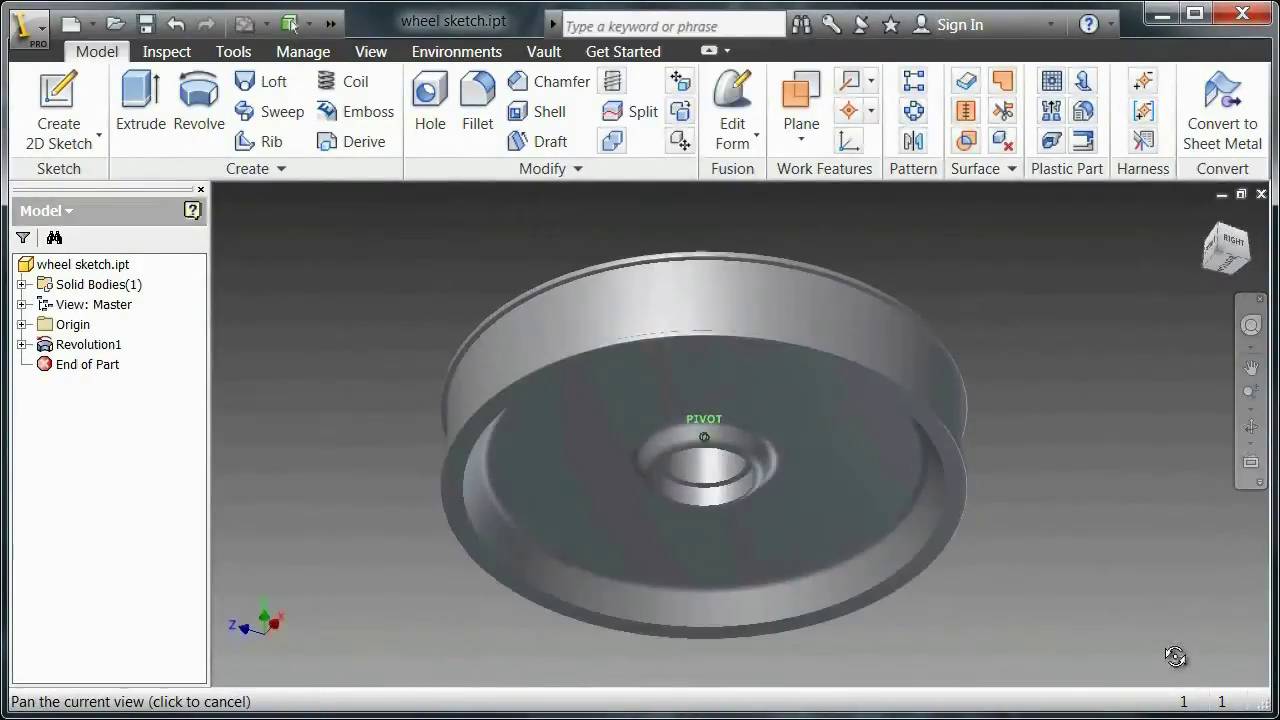
pyautogui.keyDown('shift'); pyautogui.moveTo(1175, 656); pyautogui.dragTo(1111, 290, button='middle'); pyautogui.keyUp('shift')
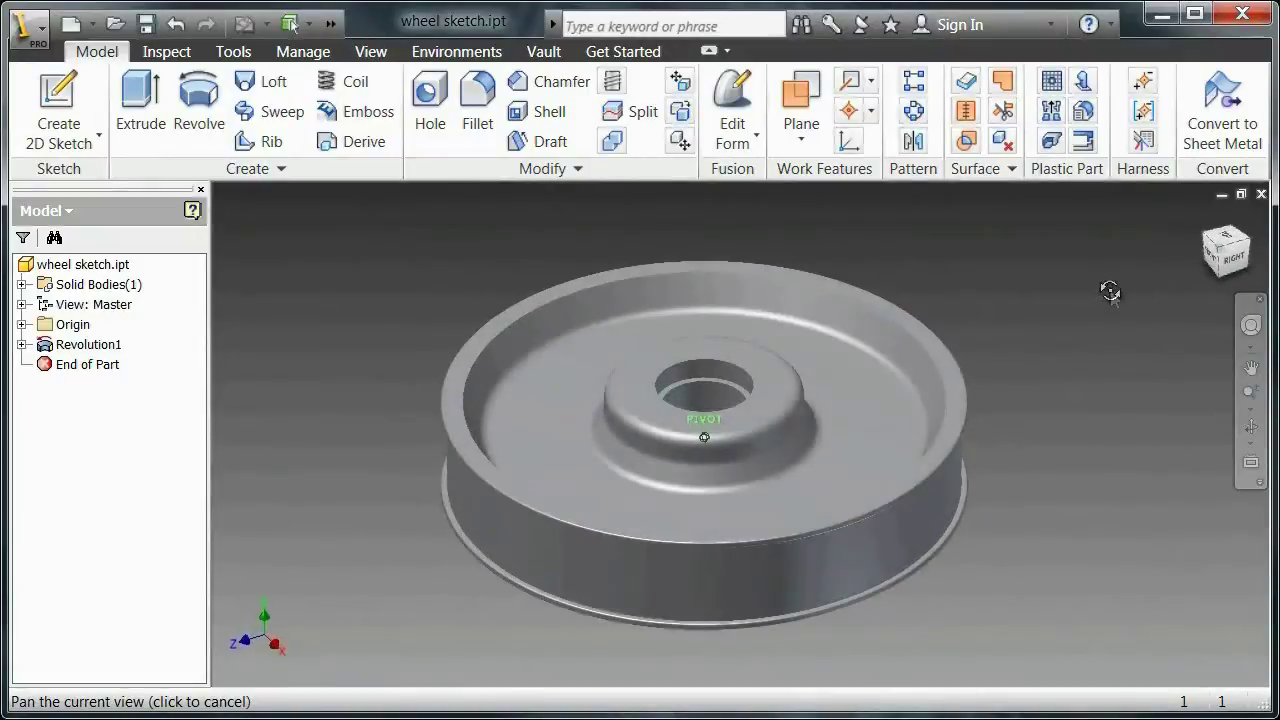
# - Save the part as wheel revolved.ipt in the ClawArm folder and close it
pyautogui.click(30, 28)
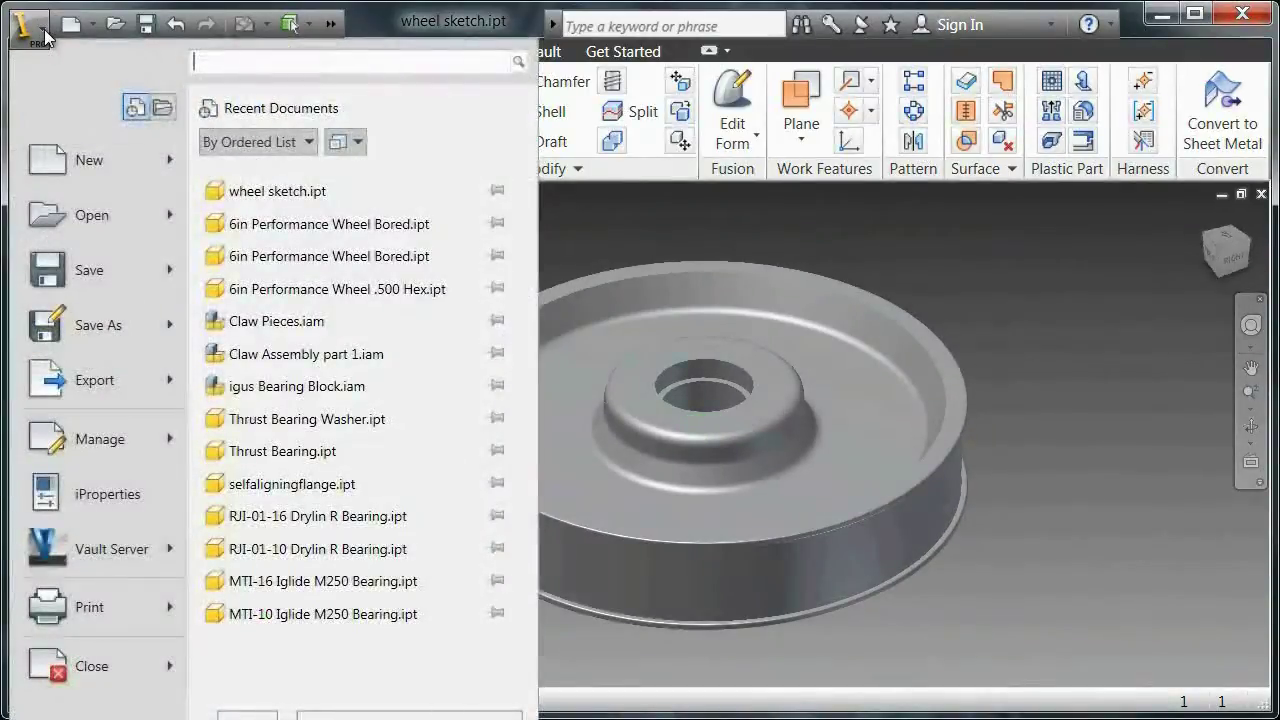
pyautogui.click(60, 328)
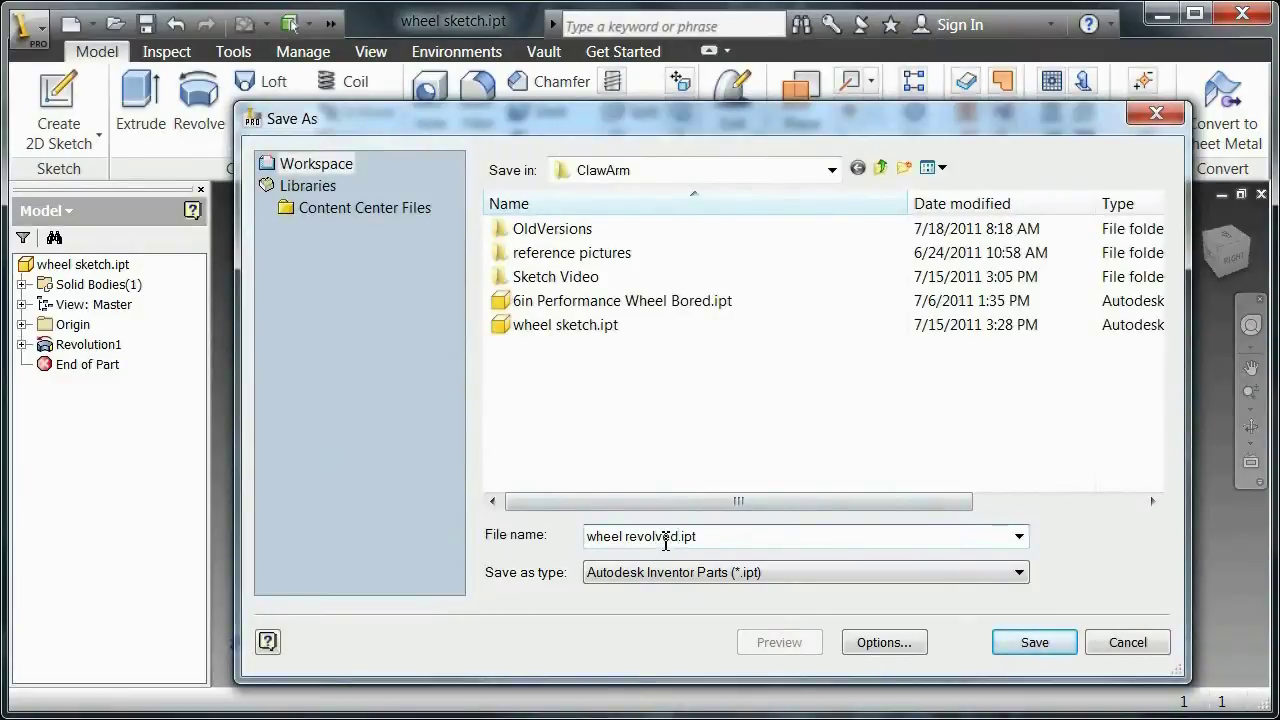
pyautogui.click(1035, 643)
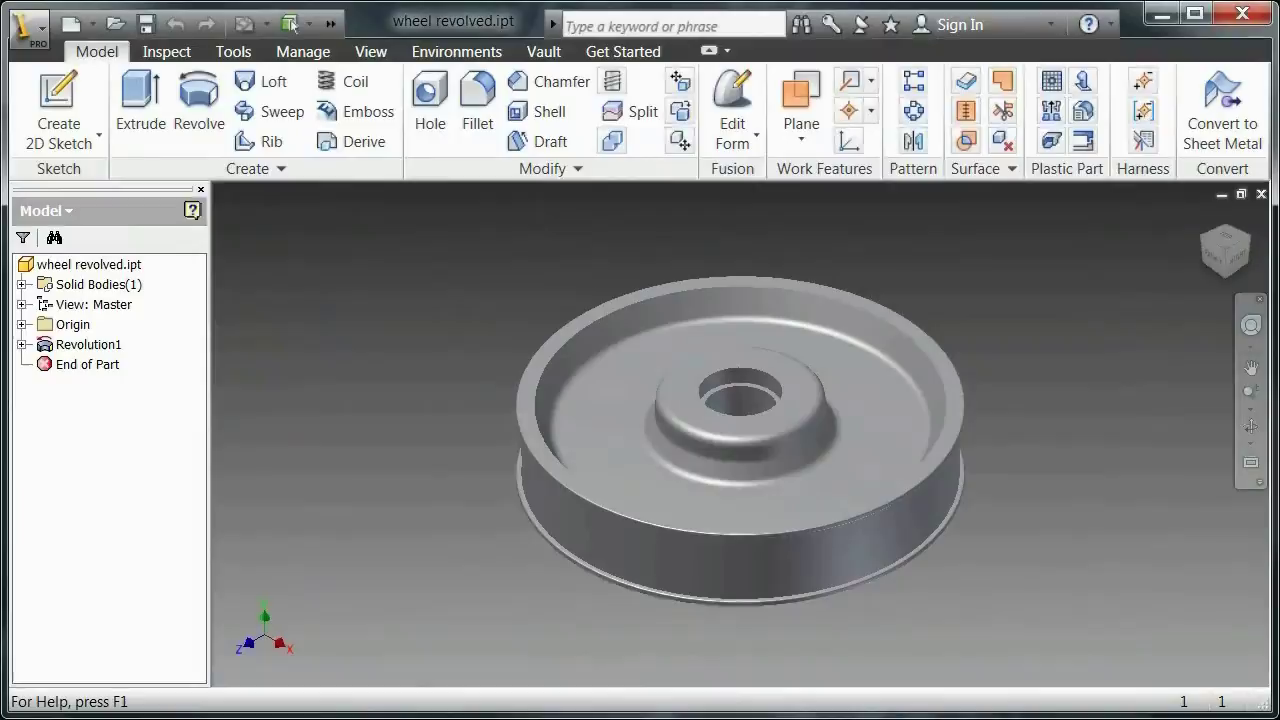
pyautogui.click(289, 23)
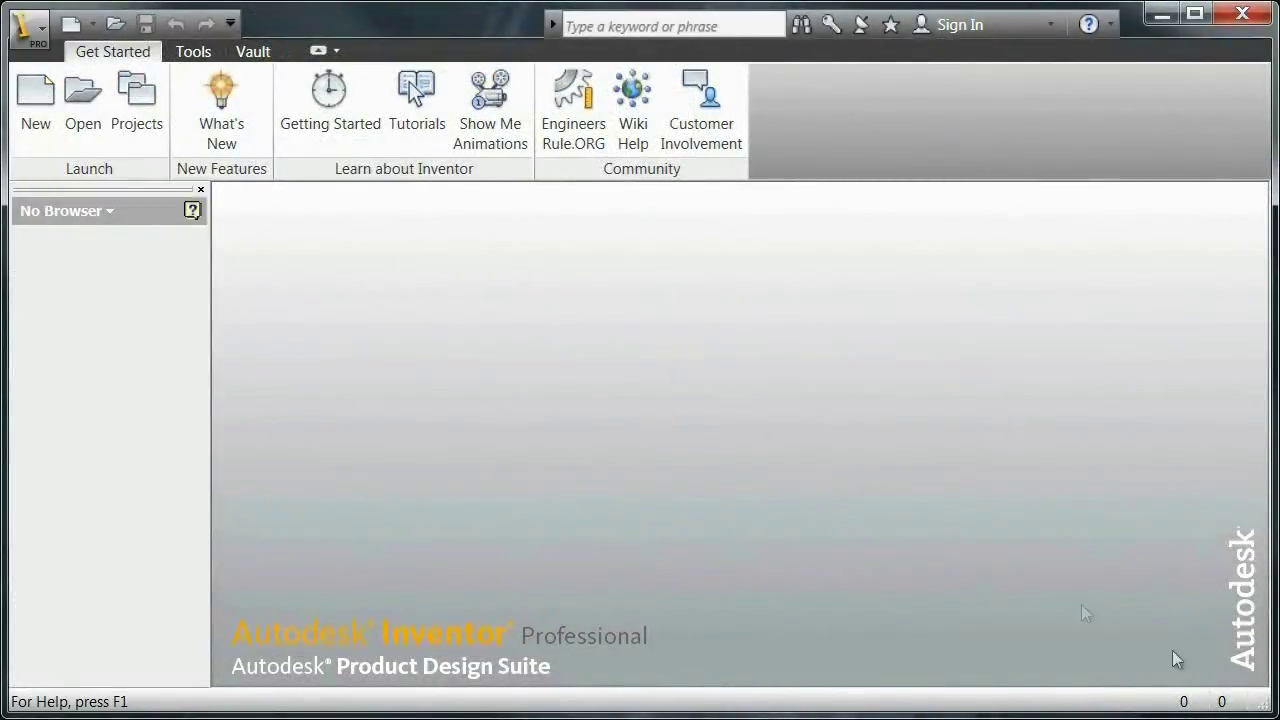
# - Create a part from the Standard.ipt template and sketch a vertical and a horizontal construction line meeting at the origin
pyautogui.click(38, 115)
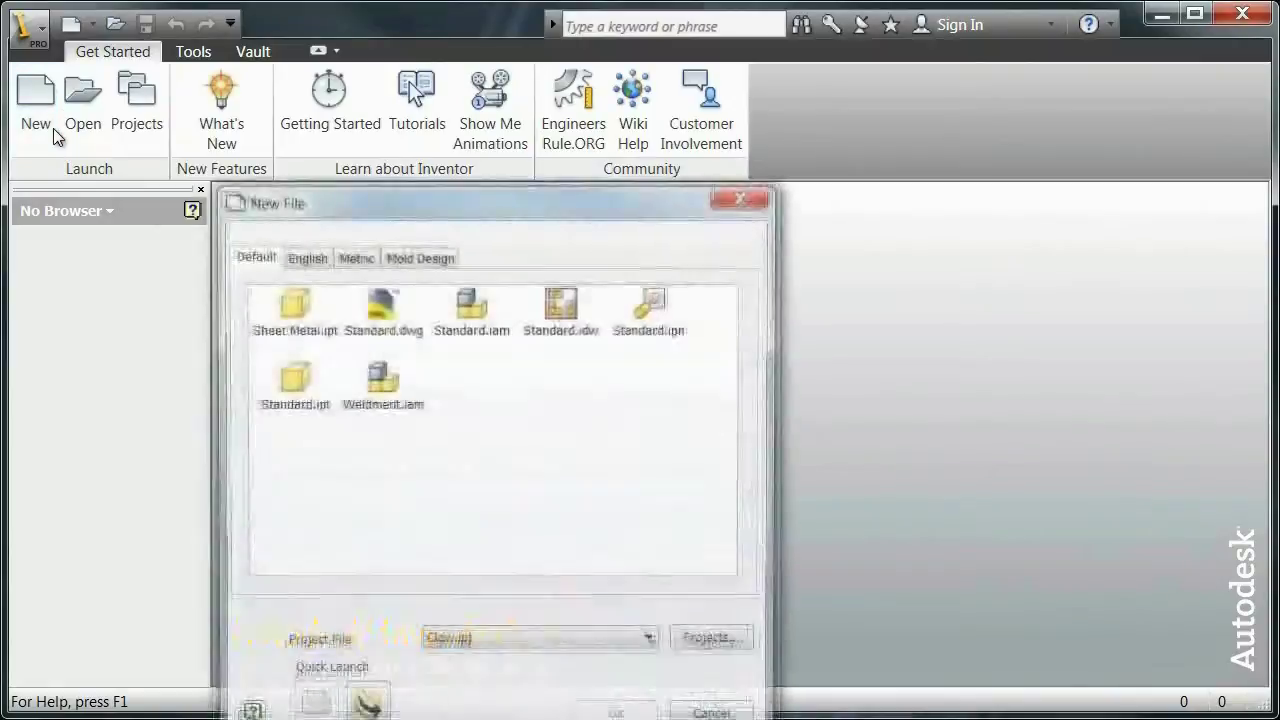
pyautogui.doubleClick(287, 390)
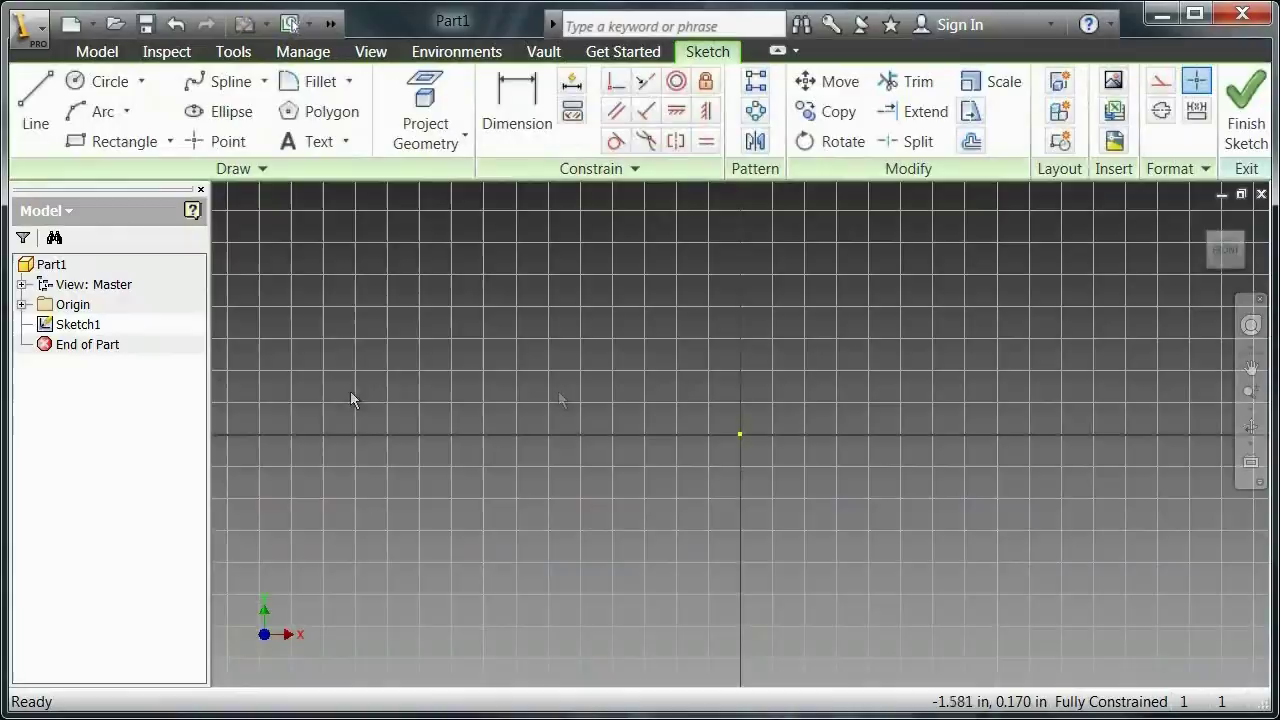
pyautogui.moveTo(694, 355); pyautogui.dragTo(728, 480, button='middle')
pyautogui.click(35, 100)
pyautogui.click(1160, 81)
pyautogui.click(774, 560)
pyautogui.click(558, 560)
pyautogui.rightClick(558, 512)
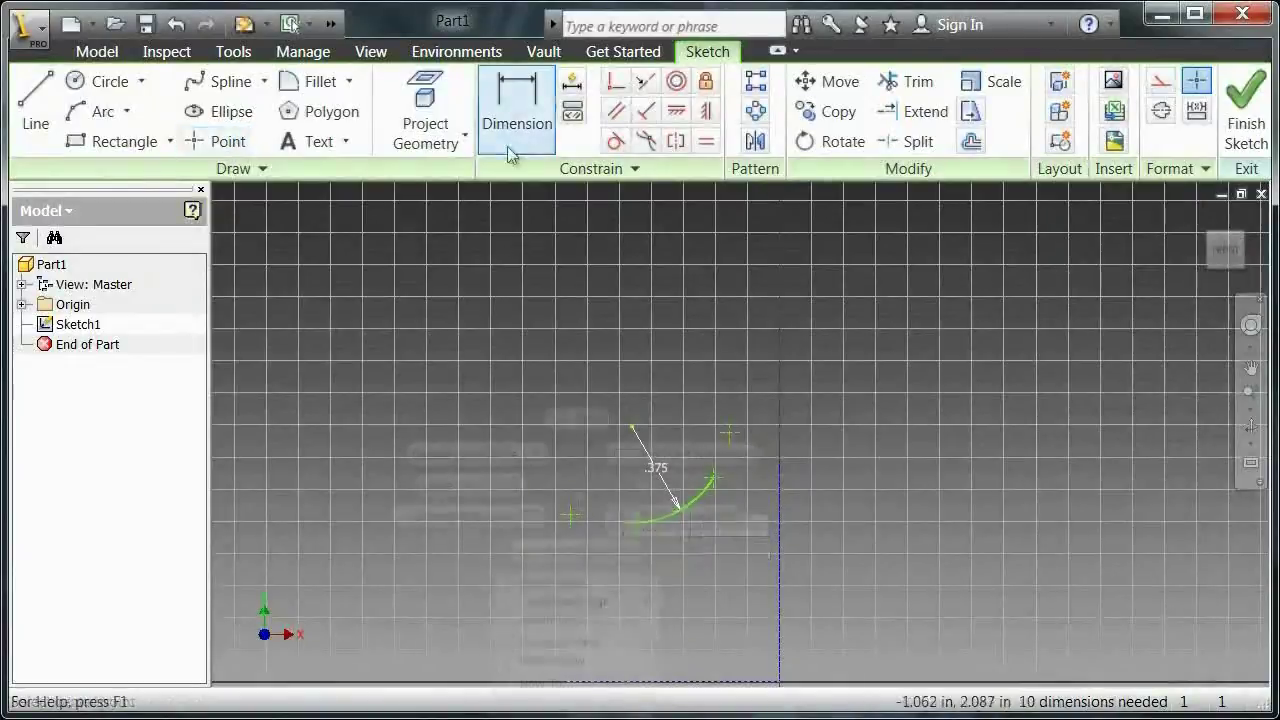
# - Dimension the sketch point beside the .375 arc at .200 in from the vertical construction line and its height above the horizontal one
pyautogui.click(514, 130)
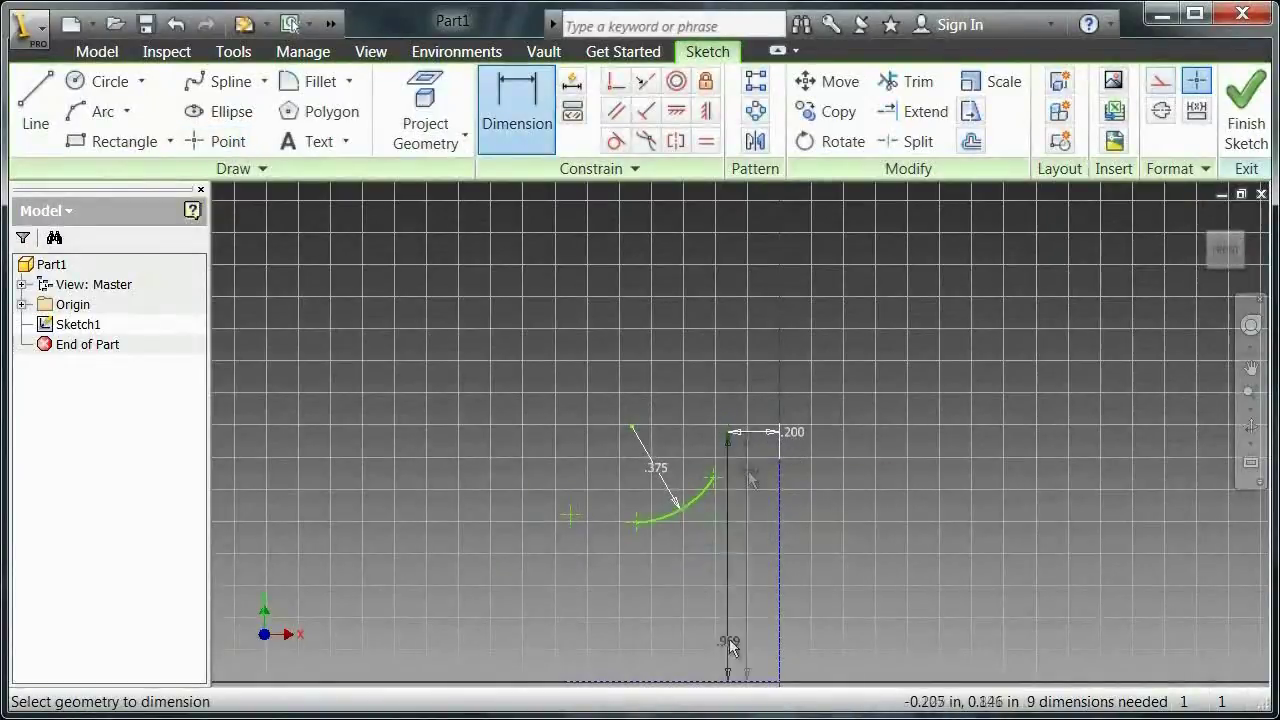
pyautogui.click(586, 684)
pyautogui.click(557, 560)
pyautogui.press('Return')
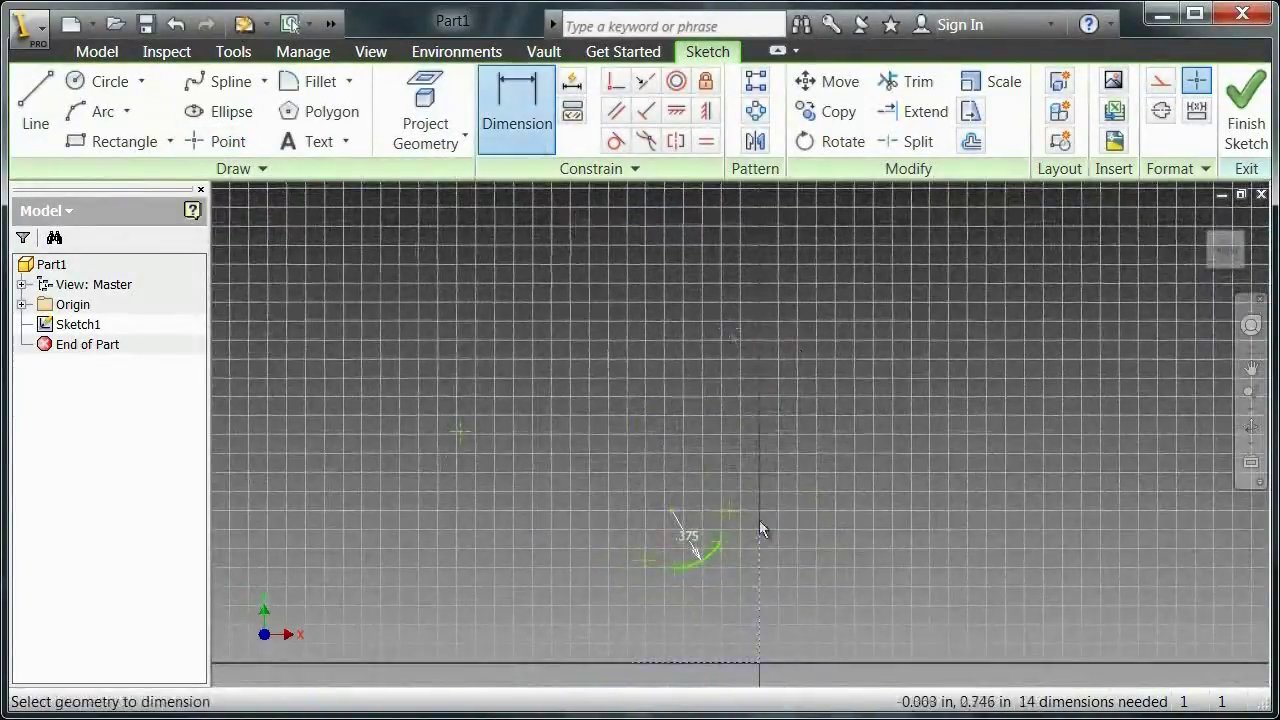
# - Dimension the profile's upper points from the axes at .211, .390, 2.532 and 2.702 in, and the slanted line's outer end at 2.000 in
pyautogui.click(738, 368)
pyautogui.click(471, 626)
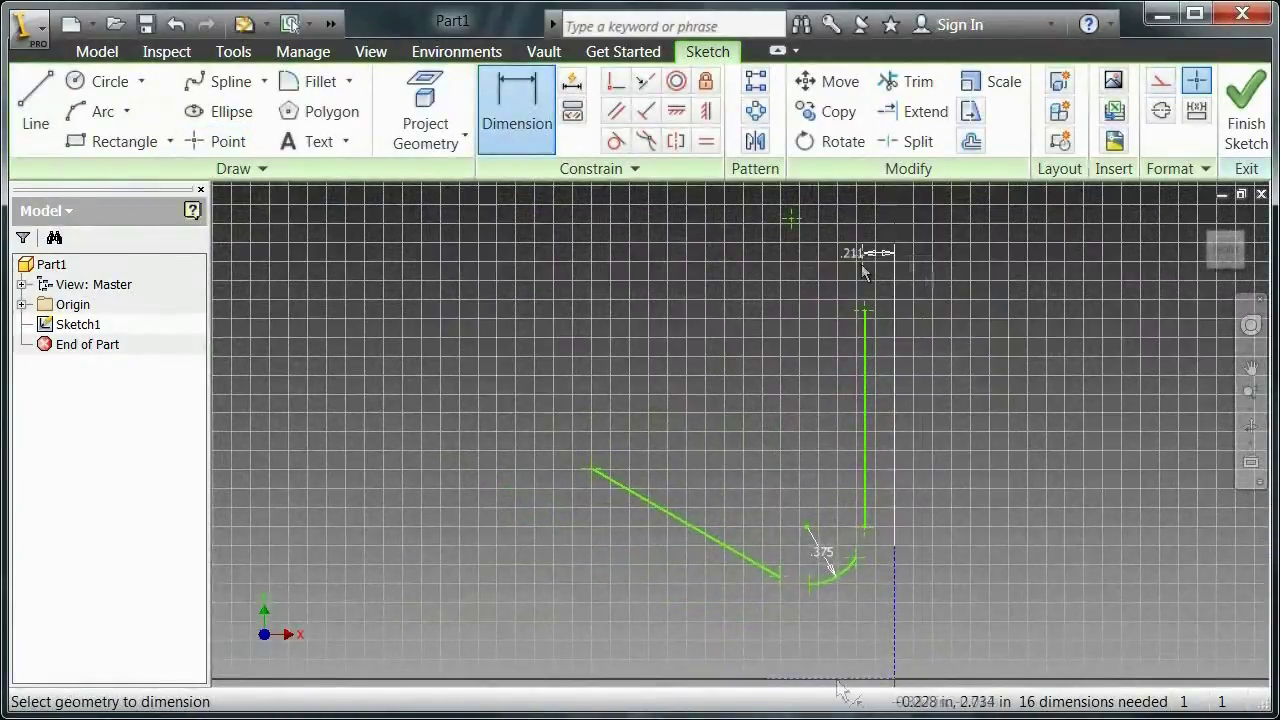
pyautogui.click(925, 222)
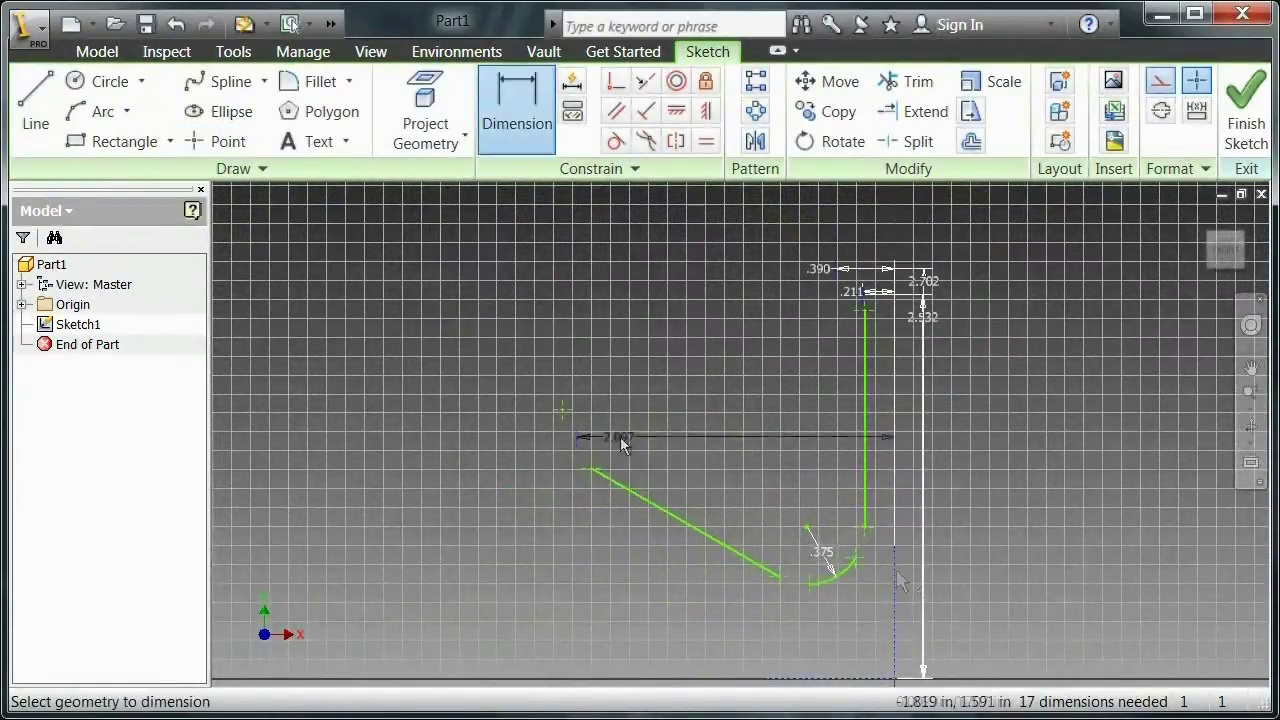
pyautogui.click(631, 440)
pyautogui.rightClick(585, 558)
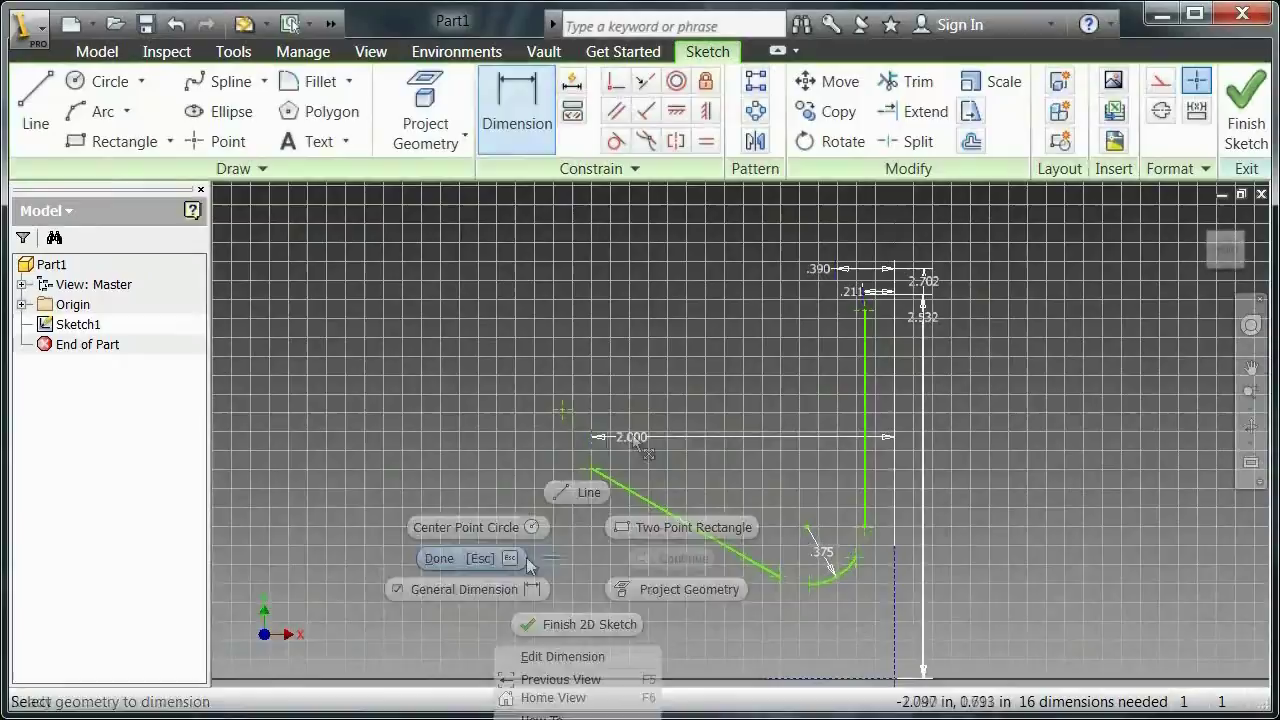
pyautogui.write('1.')
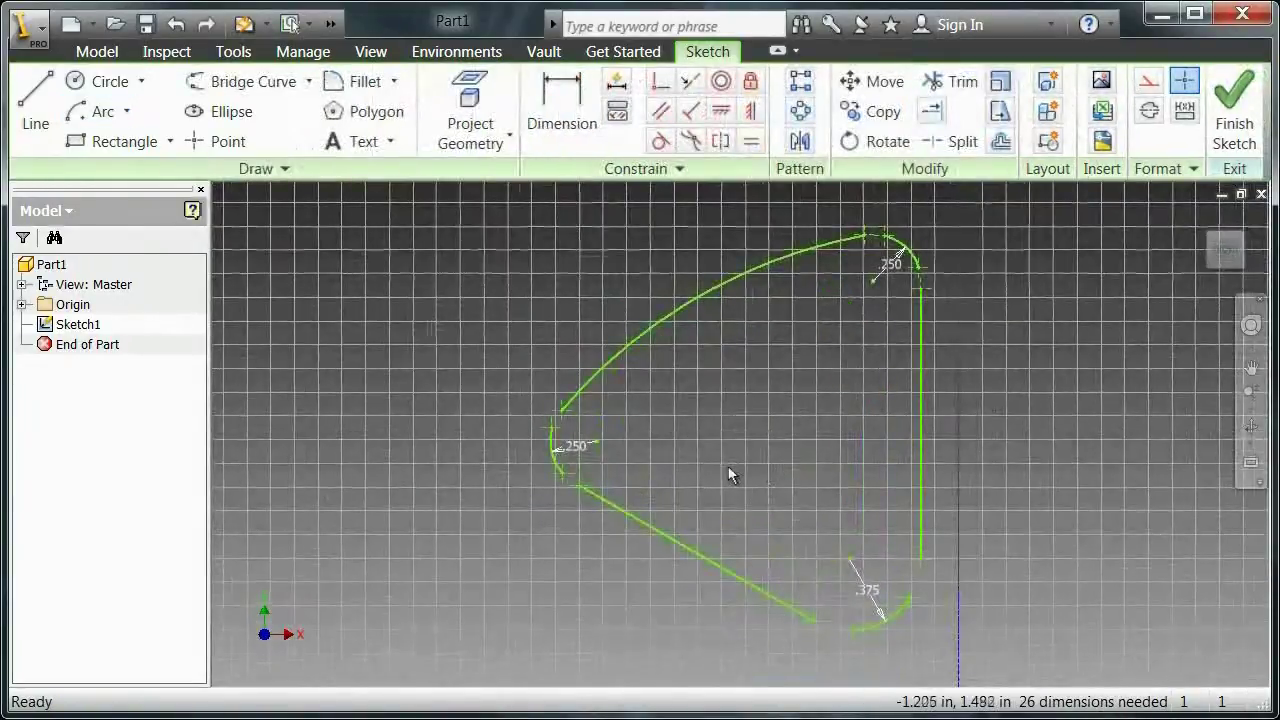
# - Join both ends of the outer .250 arc to the curved edge and the slanted line with bridge curves
pyautogui.scroll(5, 583, 460)
pyautogui.moveTo(527, 390); pyautogui.dragTo(564, 438)
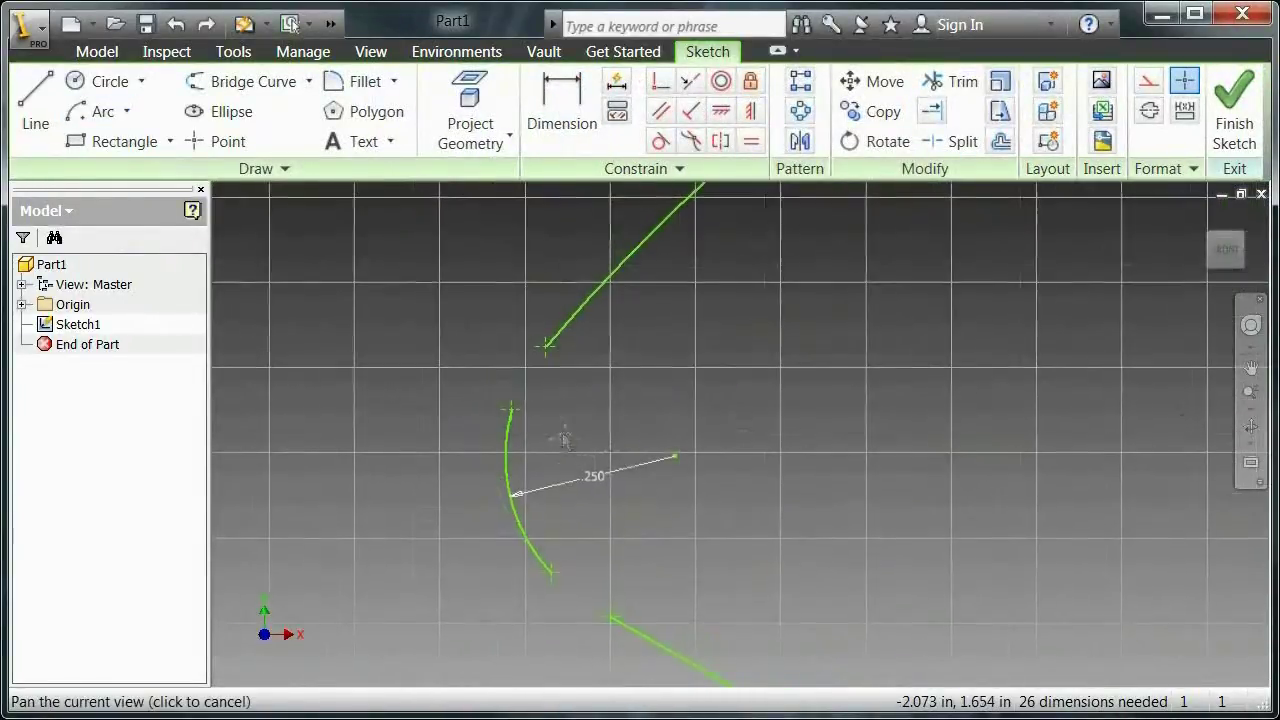
pyautogui.click(258, 82)
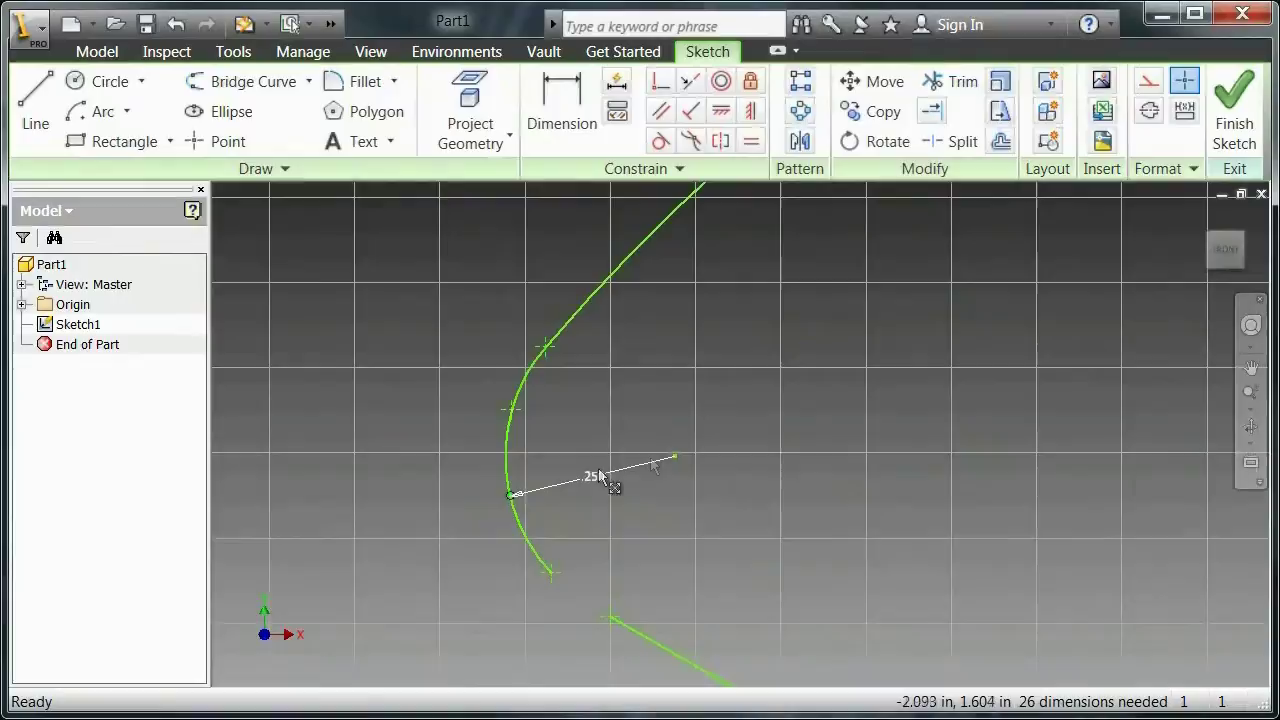
pyautogui.moveTo(771, 537); pyautogui.dragTo(625, 401, button='middle')
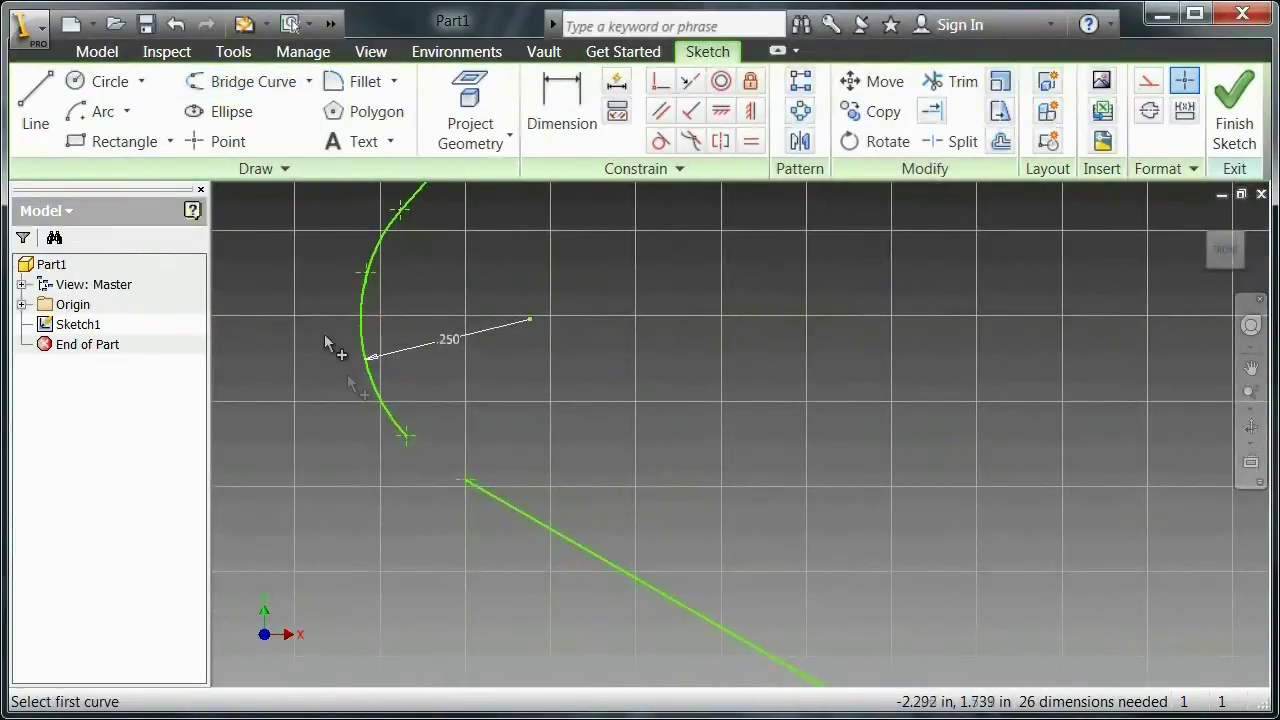
pyautogui.click(495, 498)
# - Bridge the remaining gaps at the profile's upper and lower rounded corners and remove the construction lines
pyautogui.scroll(-5, 572, 466)
pyautogui.moveTo(707, 505); pyautogui.dragTo(537, 477, button='middle')
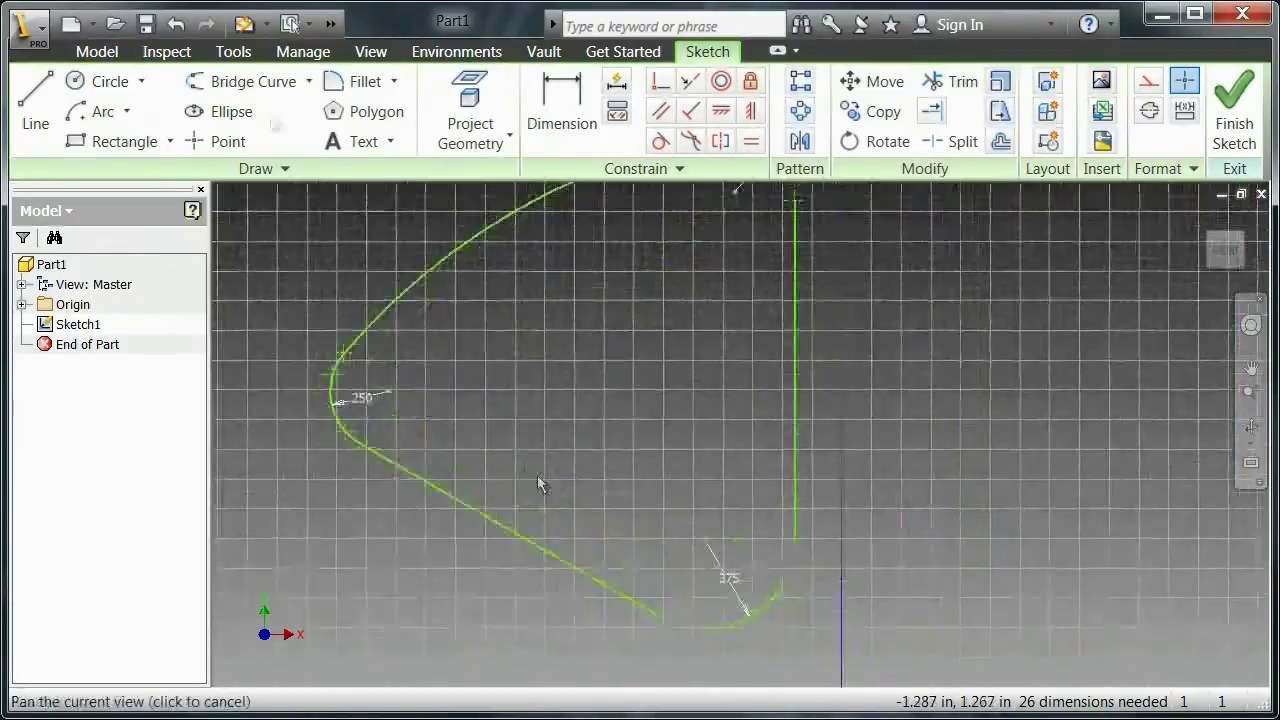
pyautogui.scroll(-3, 737, 500)
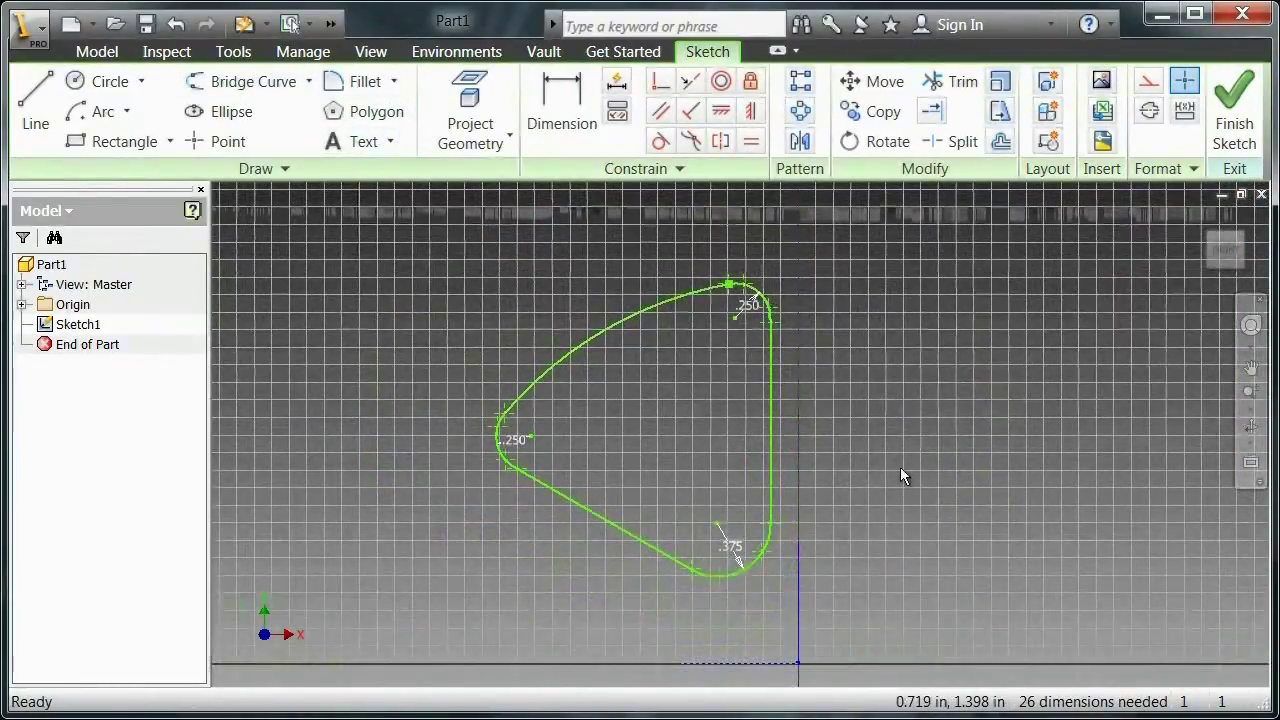
pyautogui.moveTo(909, 436); pyautogui.dragTo(941, 418, button='middle')
pyautogui.scroll(1, 960, 432)
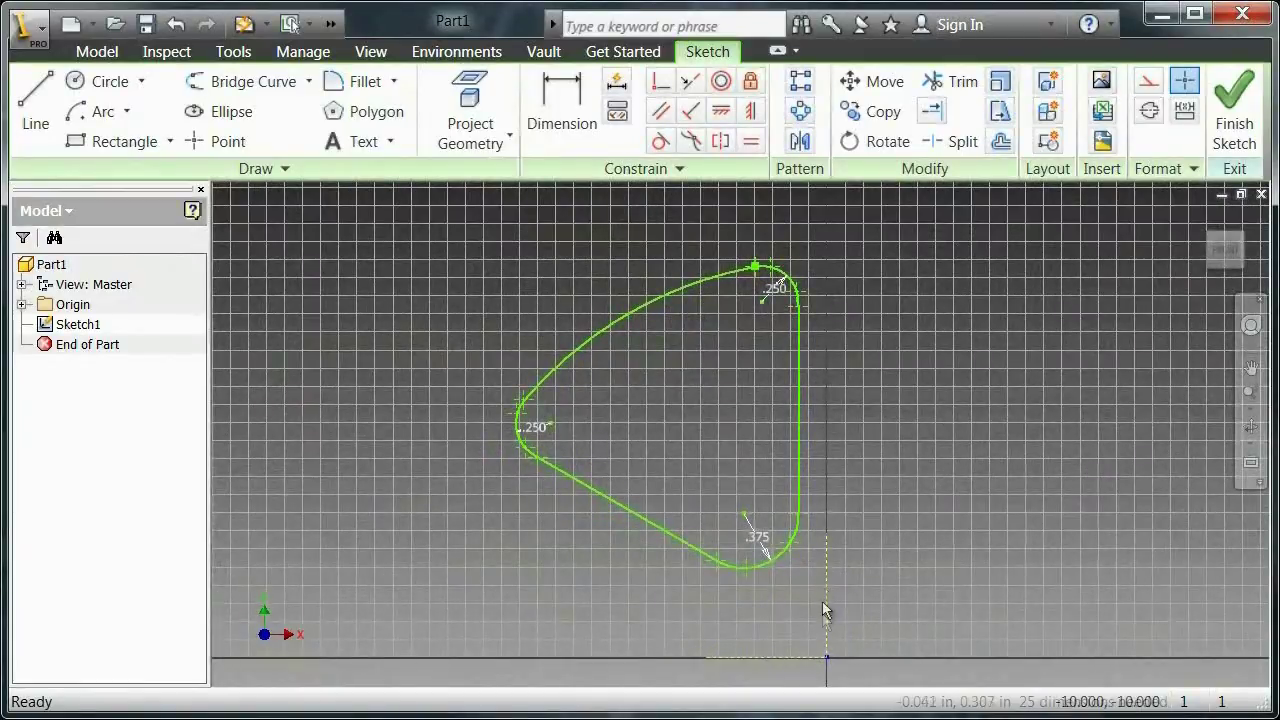
# - Circular-pattern the whole closed profile around the origin with 6 instances over 360 deg and finish the sketch
pyautogui.moveTo(668, 412); pyautogui.dragTo(817, 592)
pyautogui.click(800, 112)
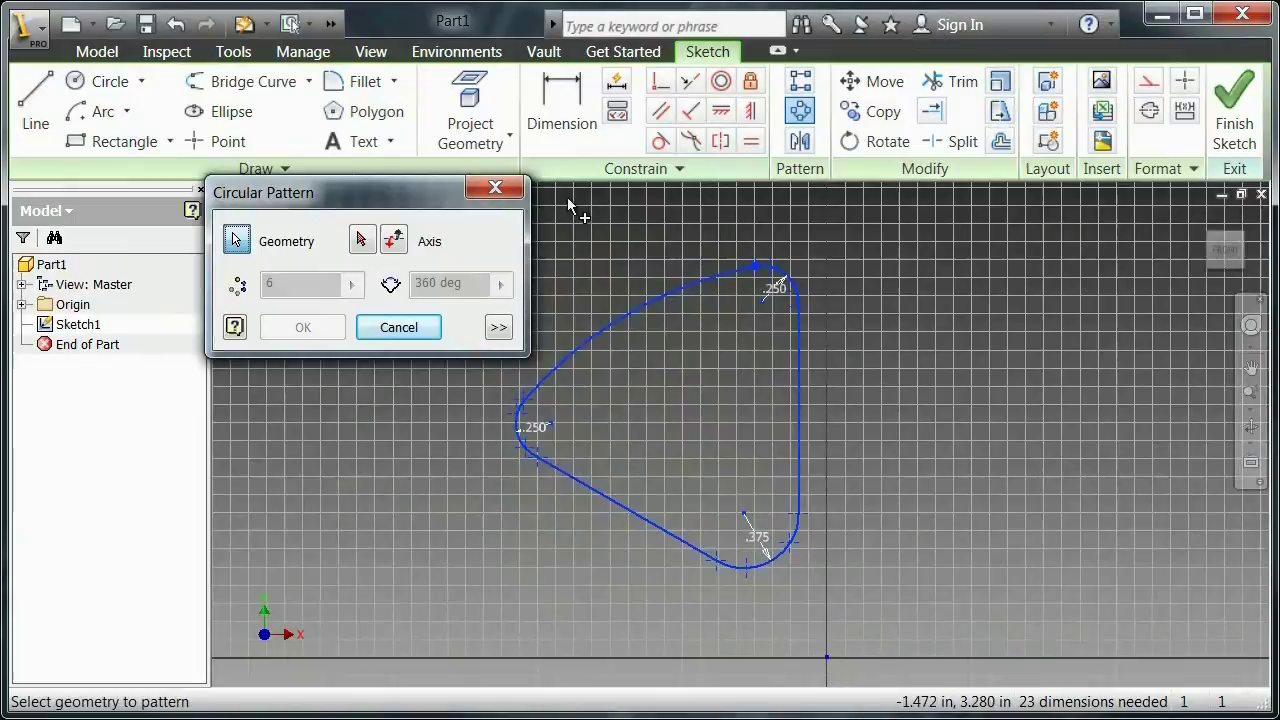
pyautogui.click(362, 243)
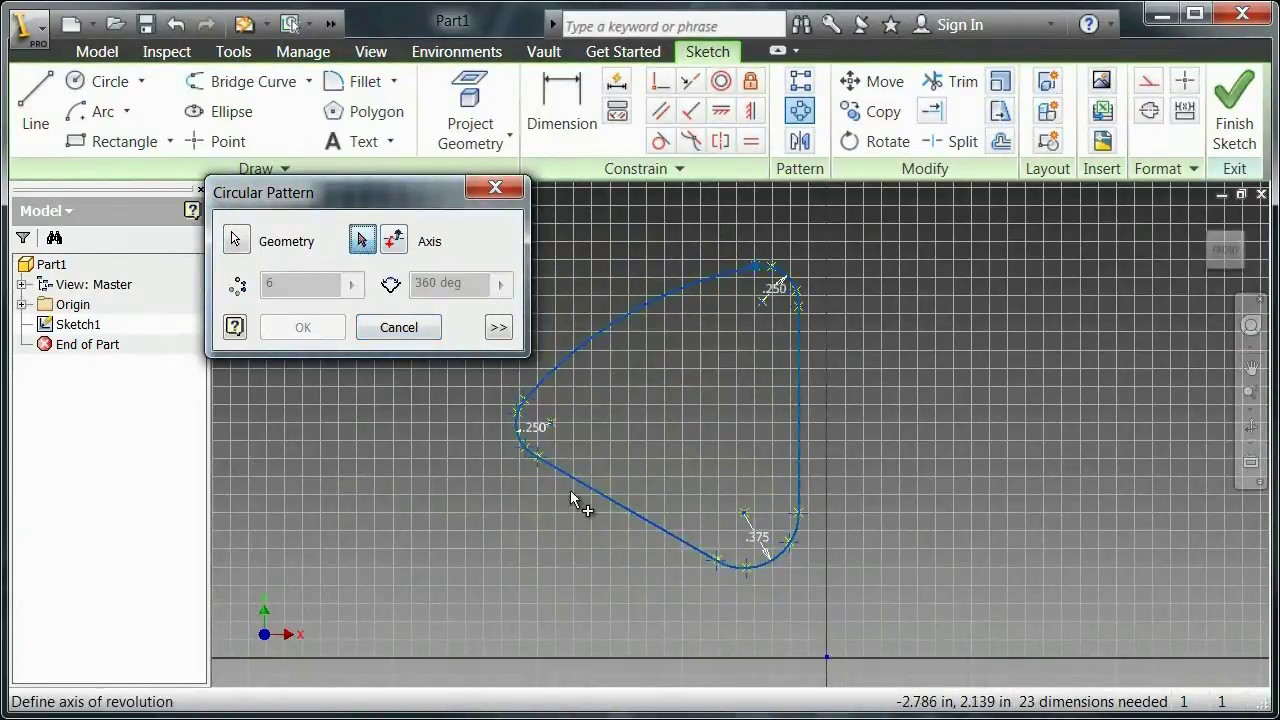
pyautogui.click(825, 657)
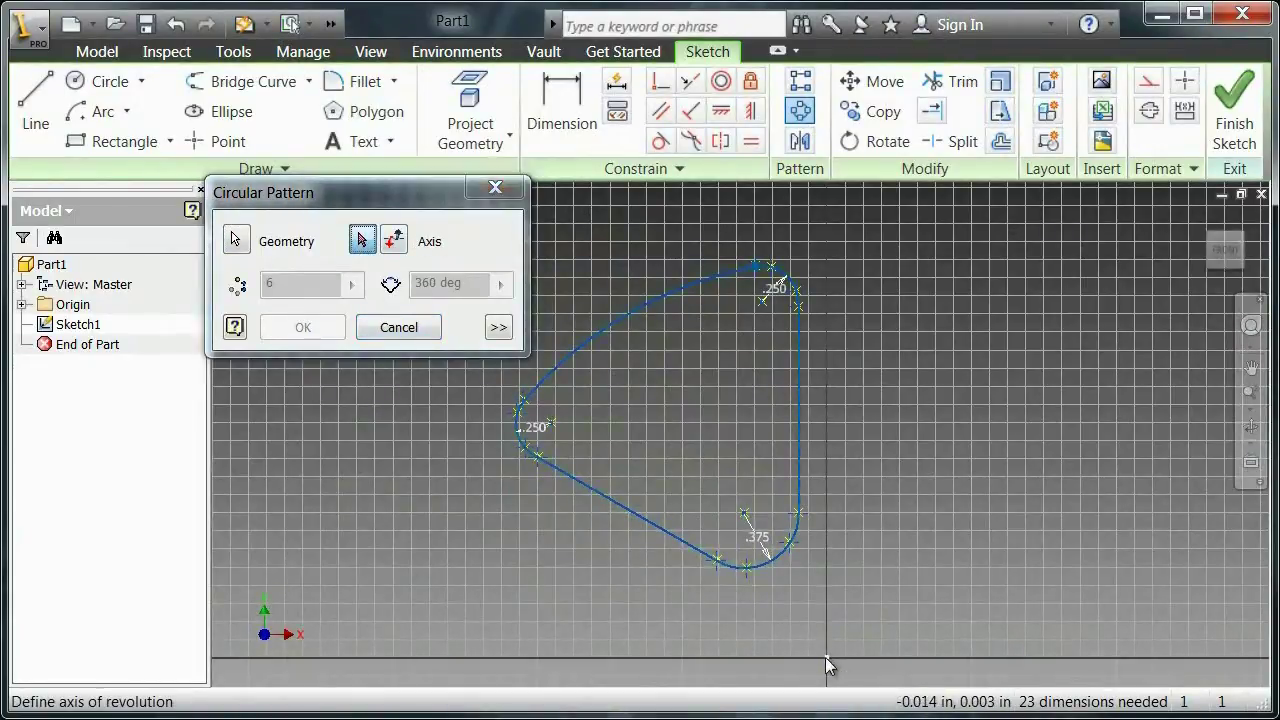
pyautogui.scroll(-3, 825, 647)
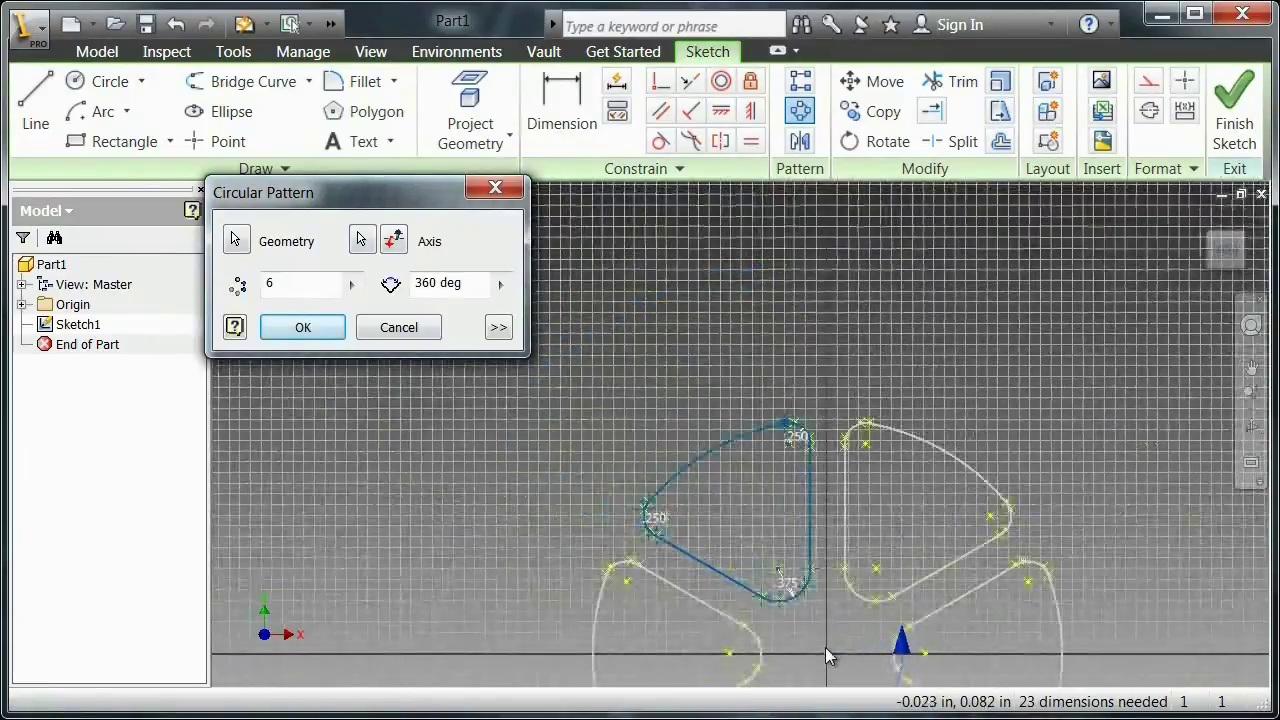
pyautogui.moveTo(825, 647); pyautogui.dragTo(818, 445, button='middle')
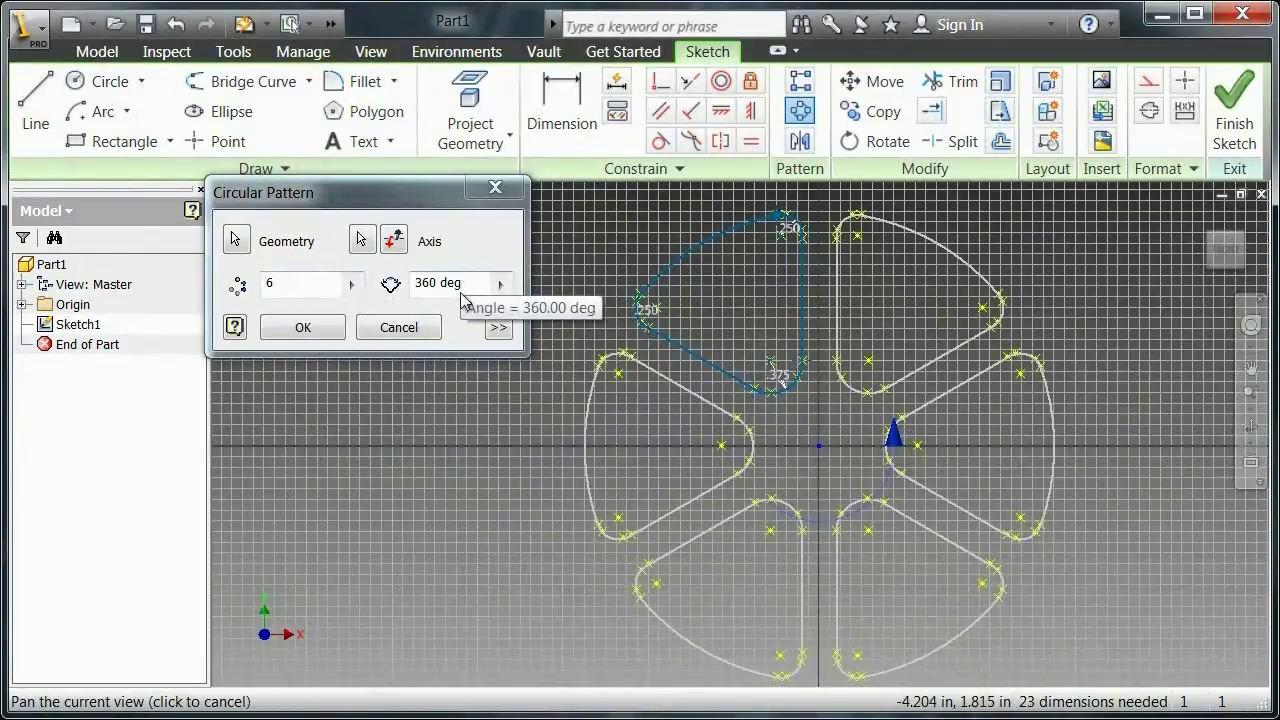
pyautogui.click(335, 331)
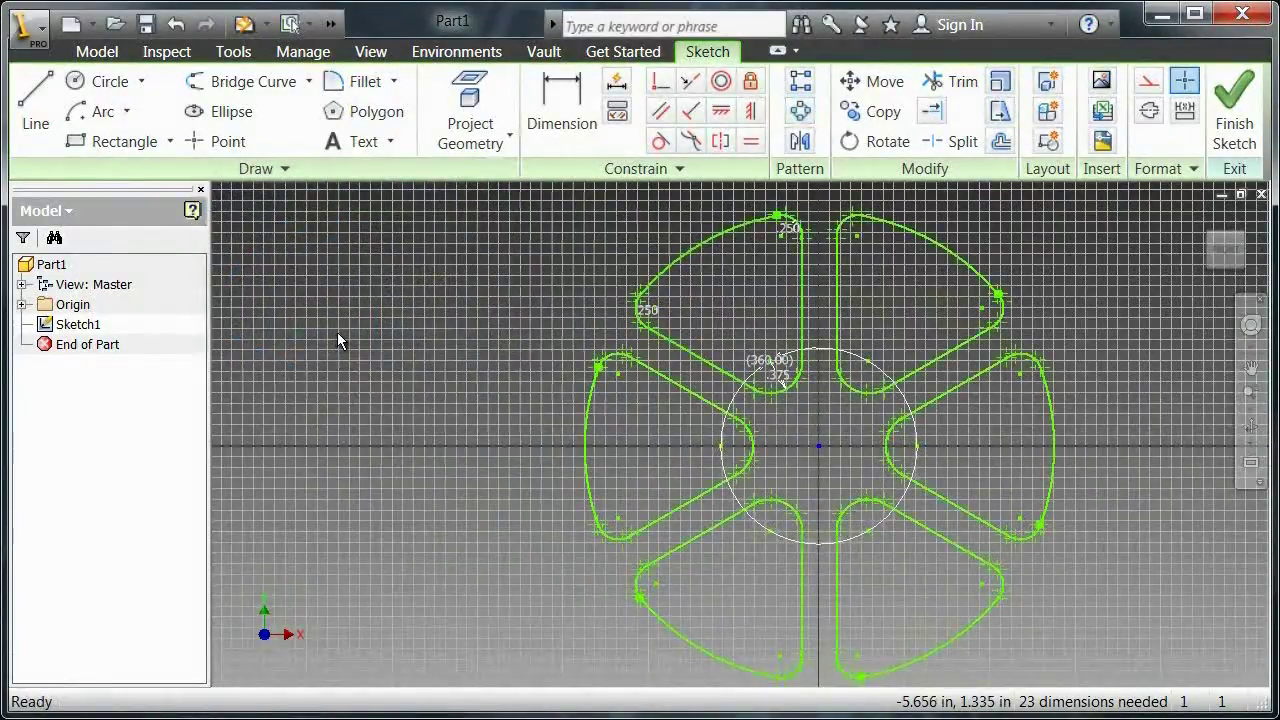
pyautogui.moveTo(426, 413); pyautogui.dragTo(398, 407, button='middle')
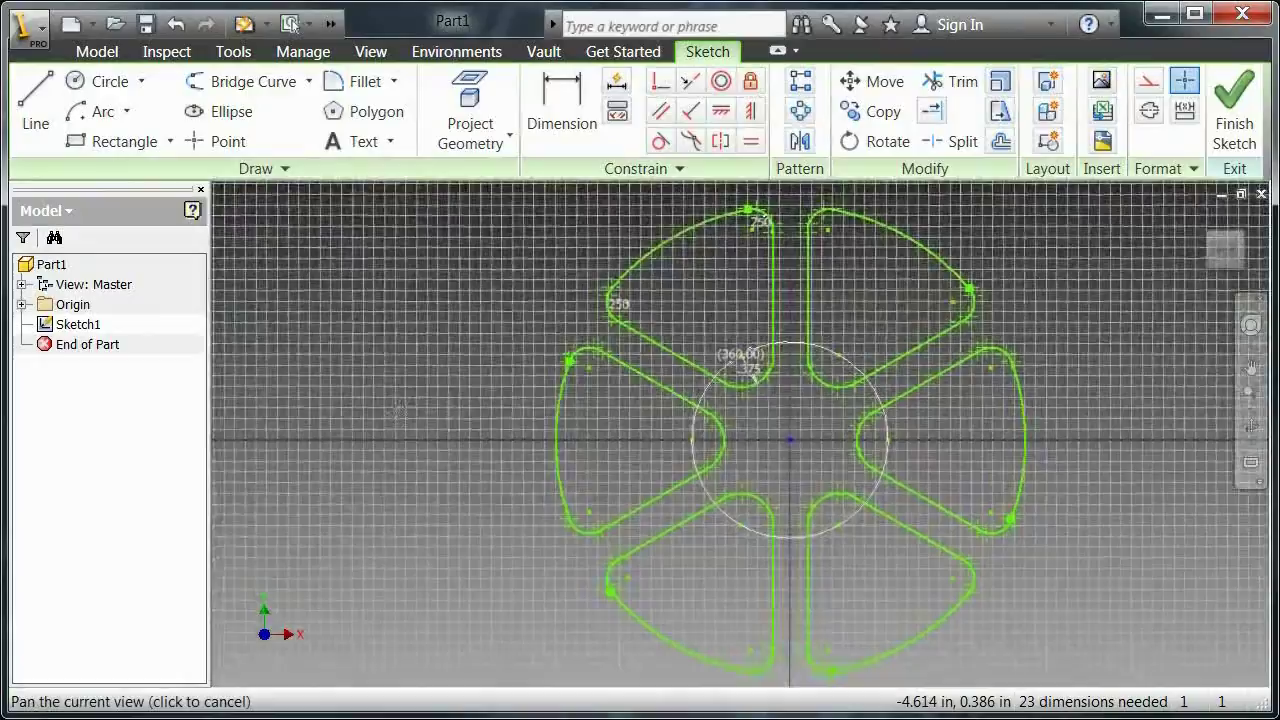
pyautogui.click(1232, 130)
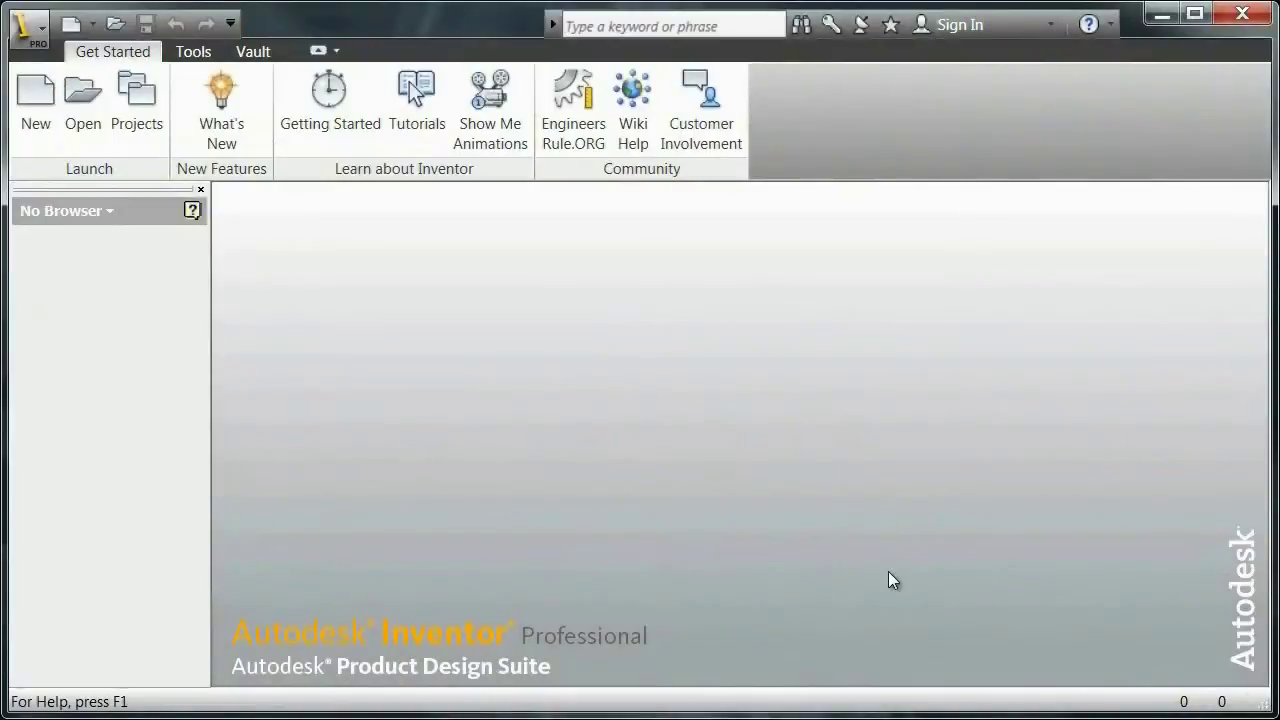
# - Open wheel revolved.ipt and cut sketch.ipt from the ClawArm folder
pyautogui.click(88, 132)
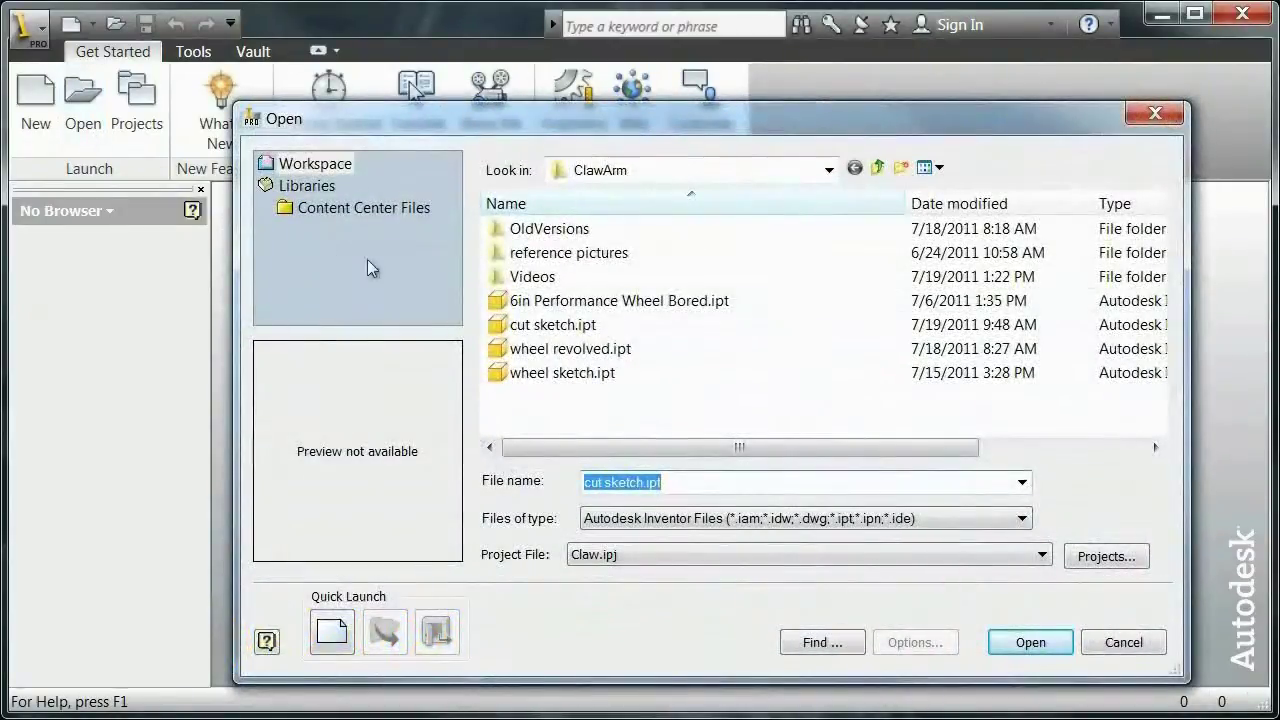
pyautogui.click(560, 352)
pyautogui.doubleClick(560, 352)
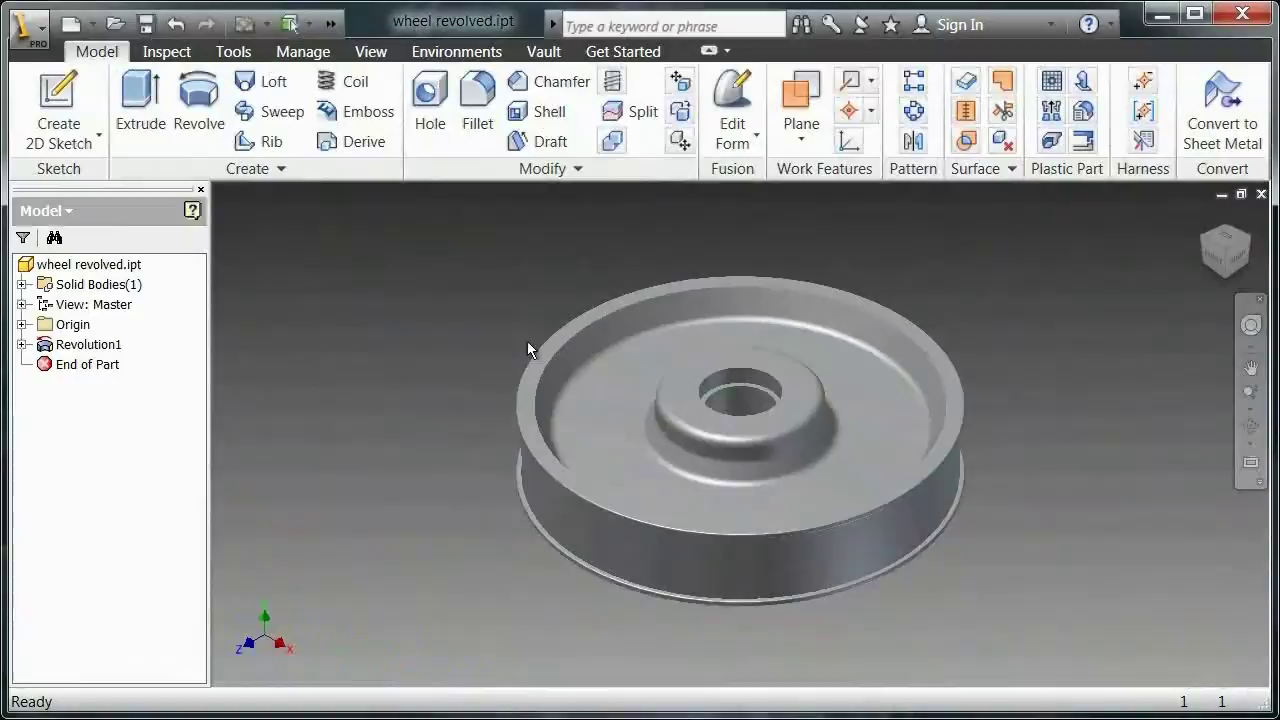
pyautogui.click(116, 23)
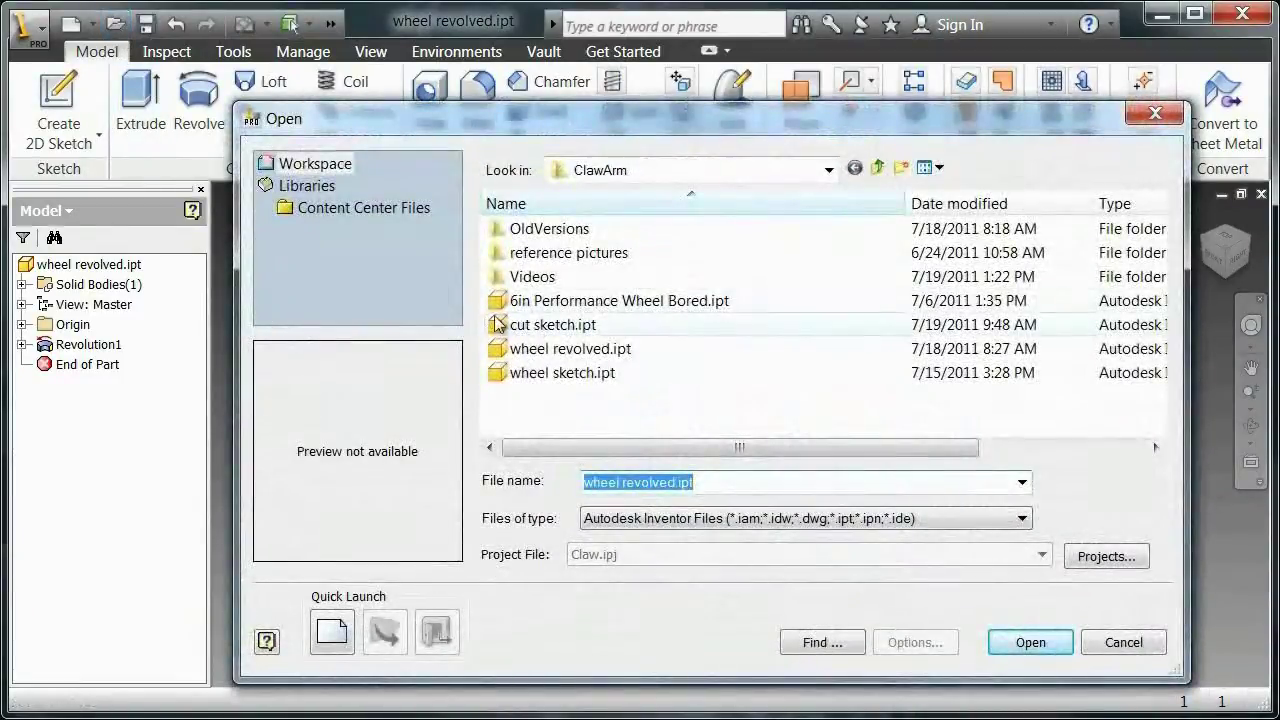
pyautogui.doubleClick(527, 327)
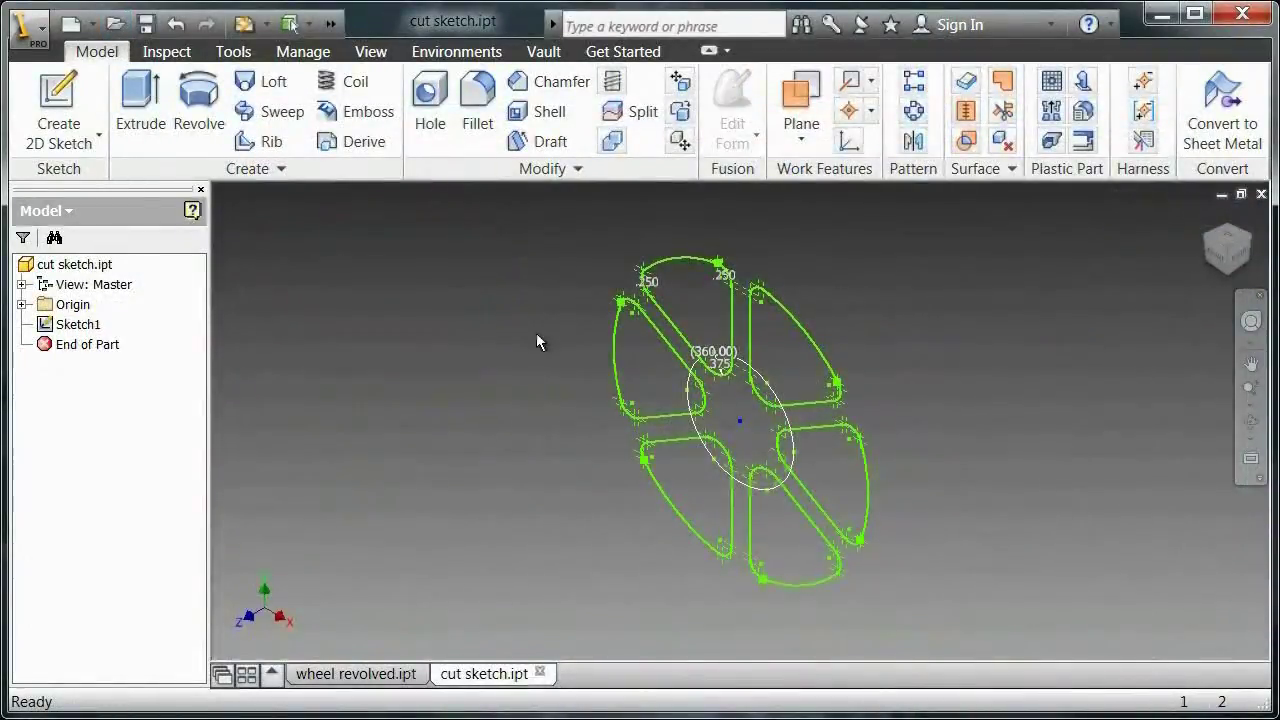
# - Create a work plane in wheel revolved.ipt offset upward from the hub's flat top face
pyautogui.click(400, 676)
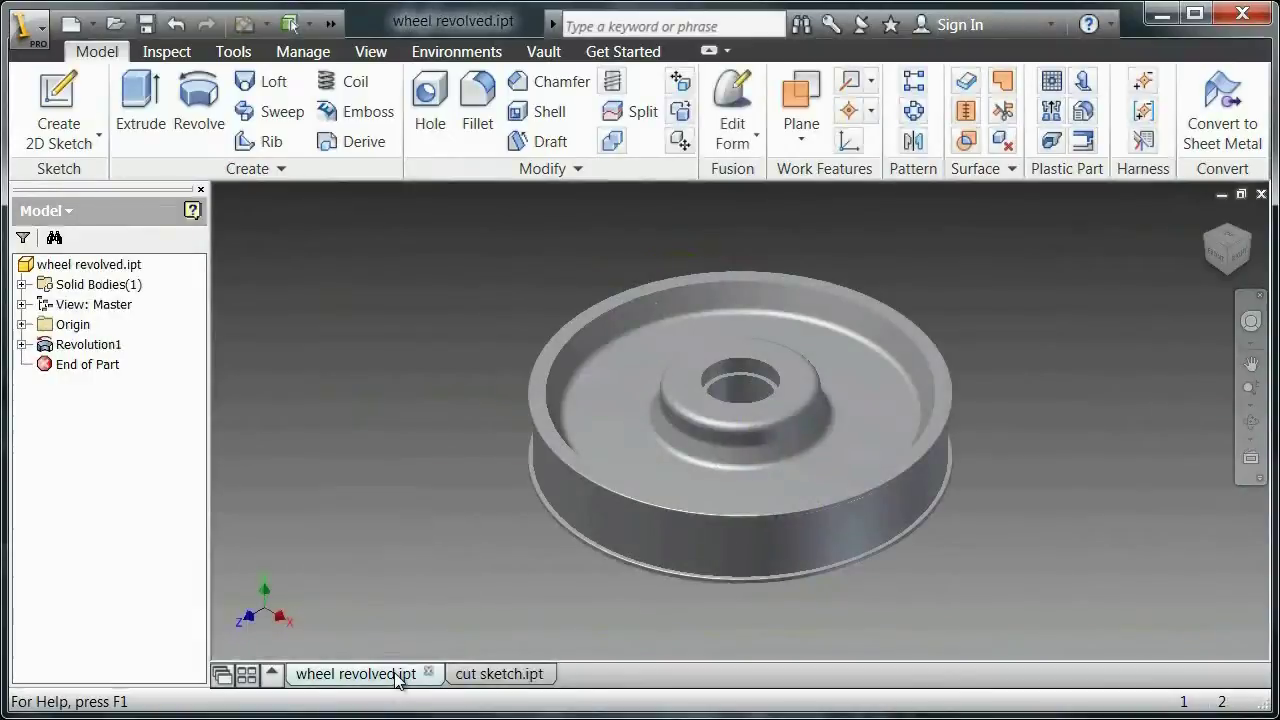
pyautogui.click(801, 125)
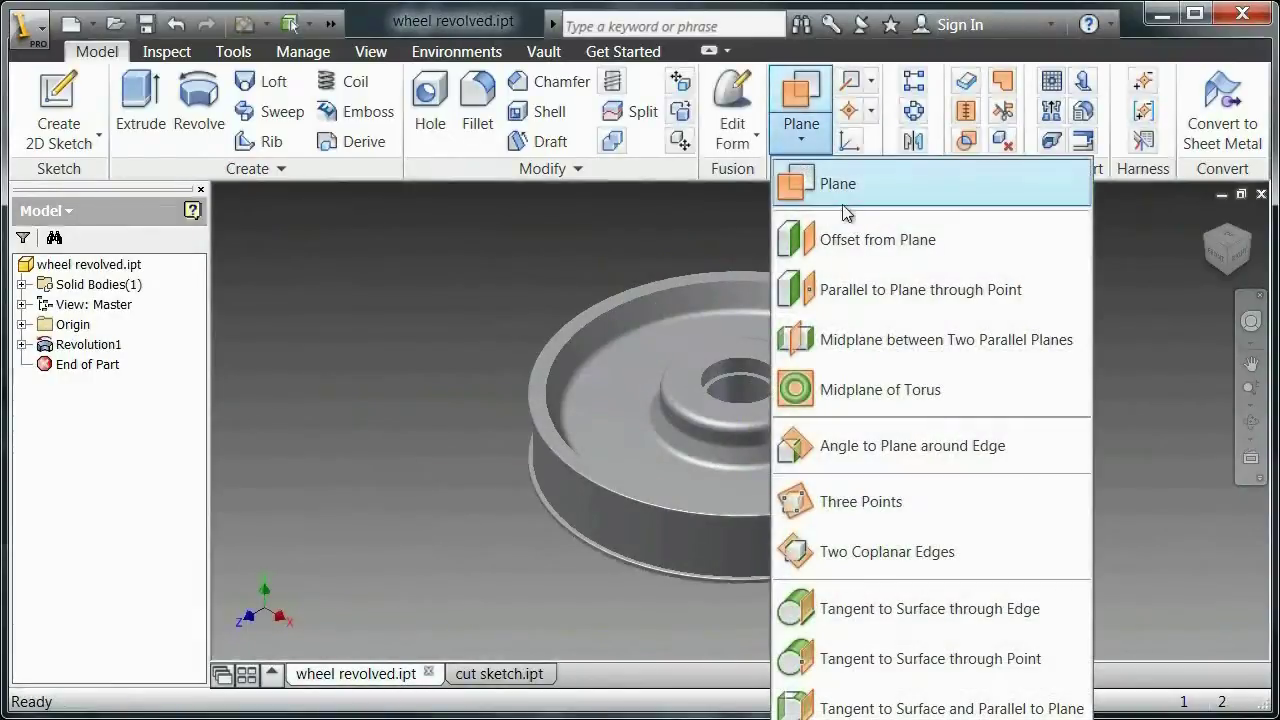
pyautogui.click(843, 190)
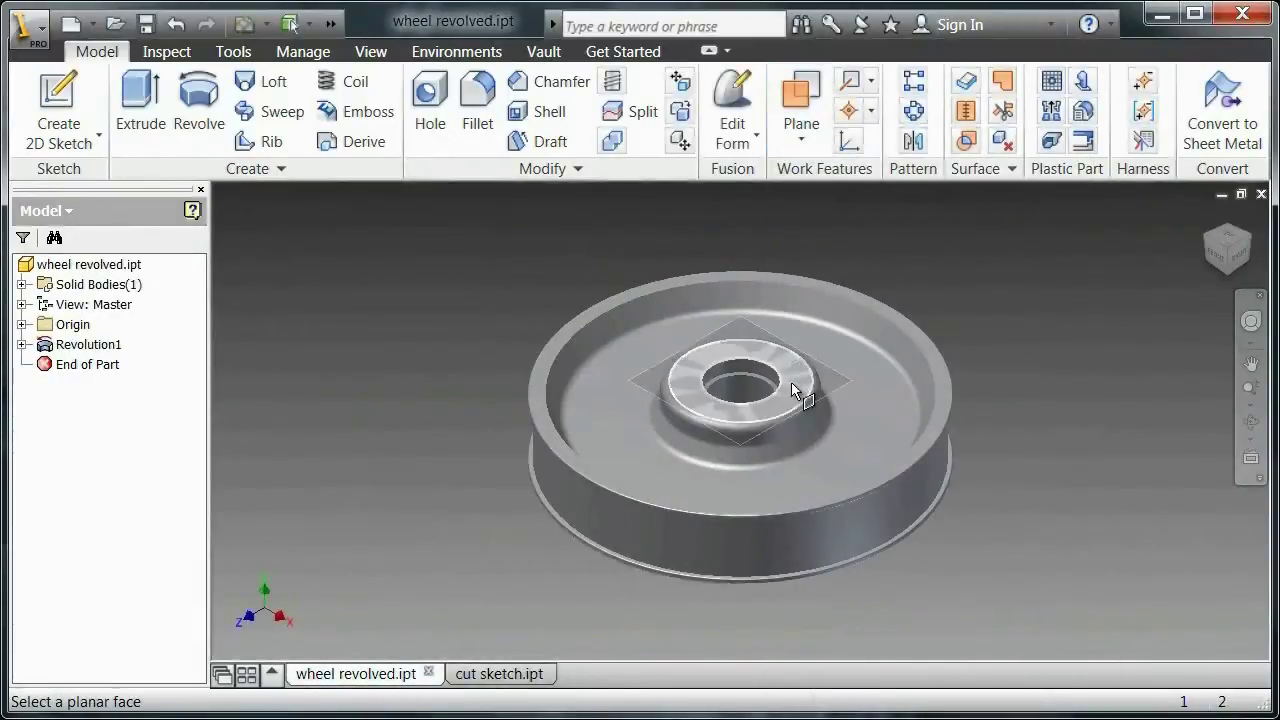
pyautogui.click(791, 384)
pyautogui.moveTo(741, 366); pyautogui.dragTo(739, 320)
pyautogui.click(739, 288)
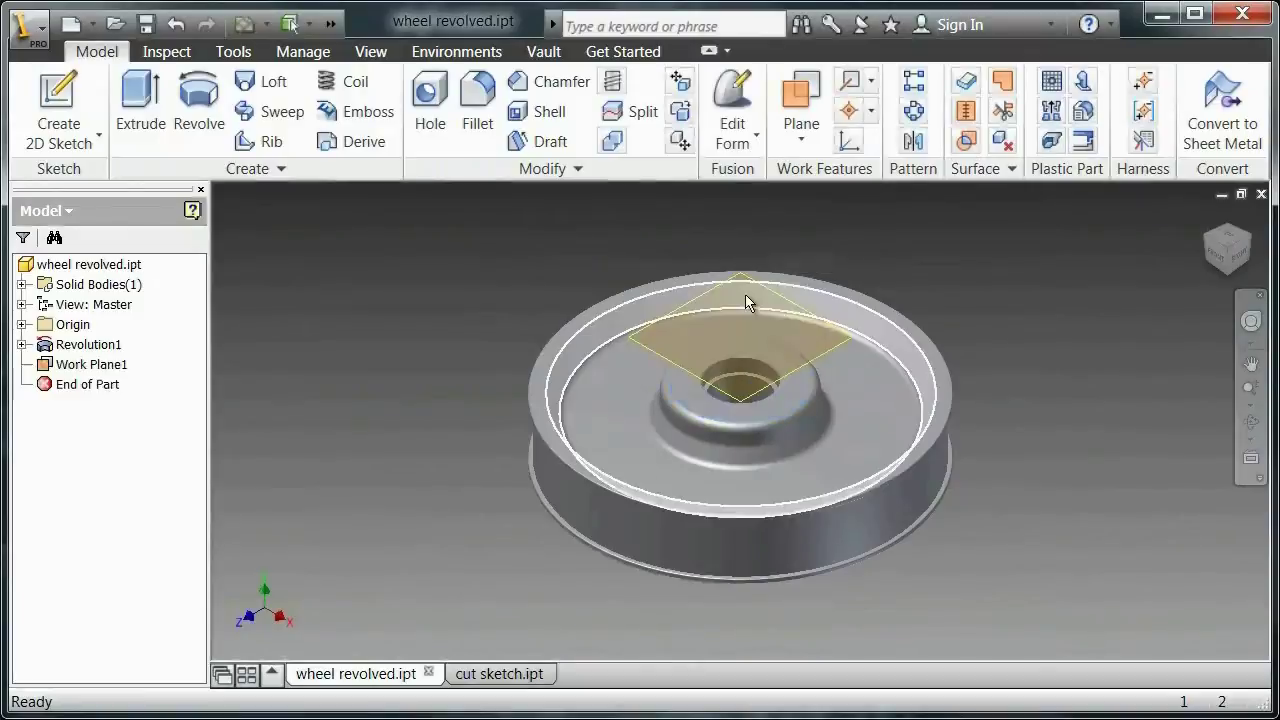
# - Copy the patterned sketch from cut sketch.ipt and paste it onto the new work plane in wheel revolved.ipt
pyautogui.click(490, 673)
pyautogui.rightClick(62, 323)
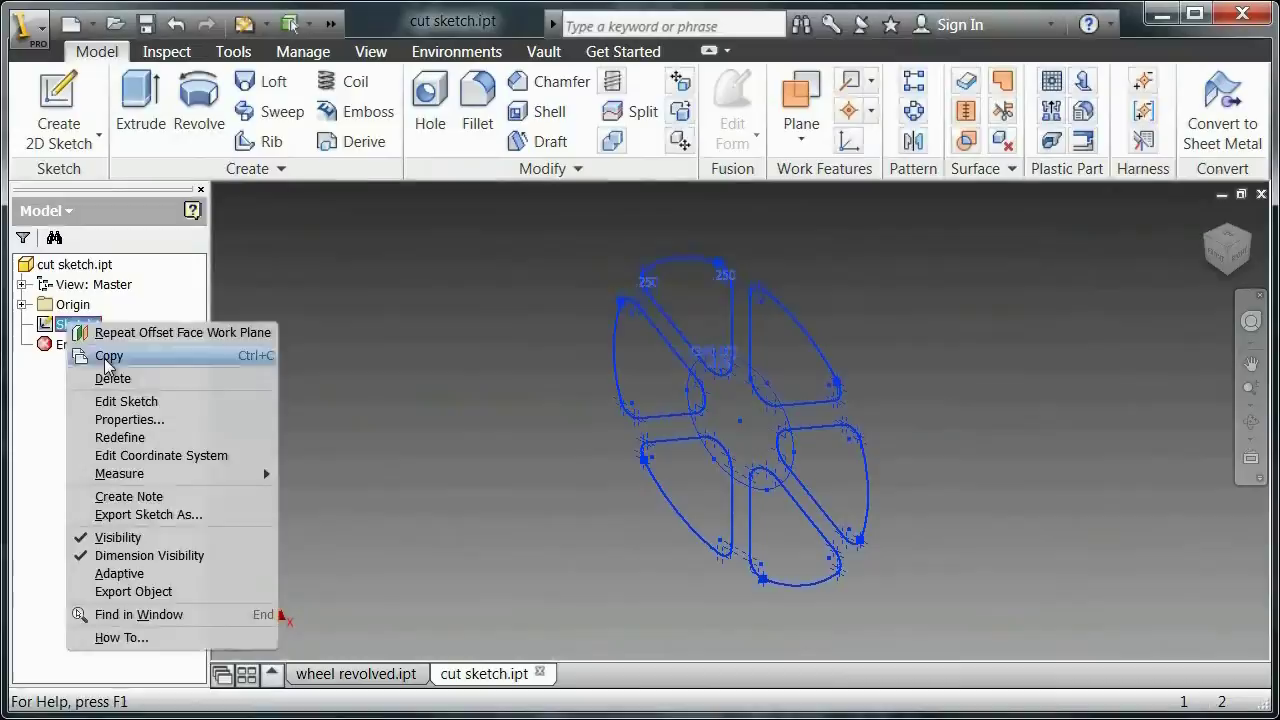
pyautogui.click(105, 355)
pyautogui.click(355, 673)
pyautogui.rightClick(97, 364)
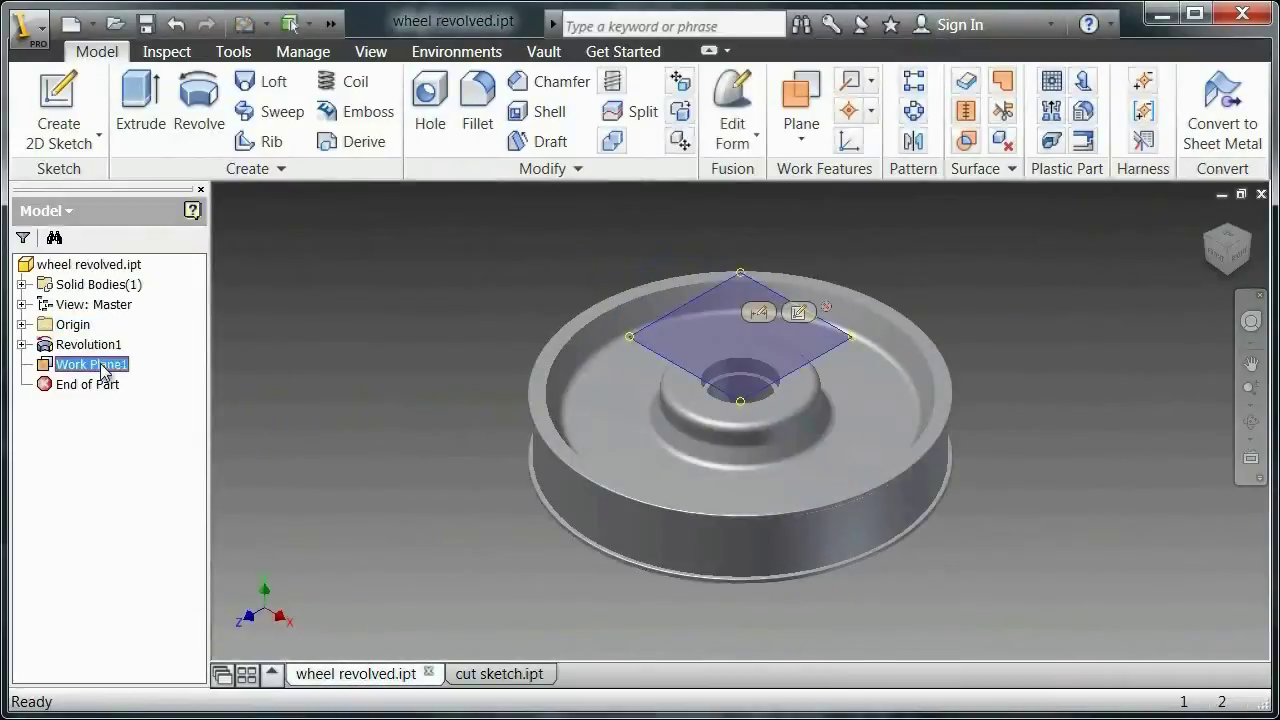
pyautogui.click(135, 412)
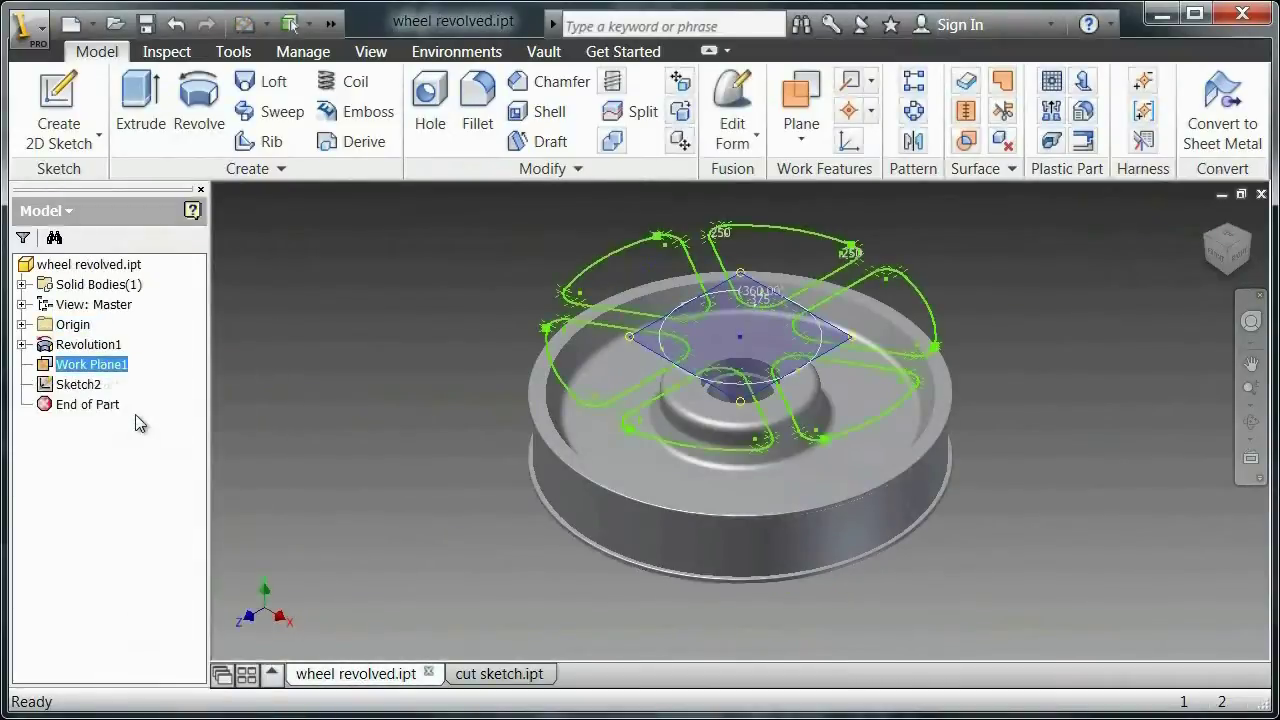
# - Extrude-cut all six patterned opening profiles from the pasted sketch down through the wheel, using the To Next extent
pyautogui.click(140, 105)
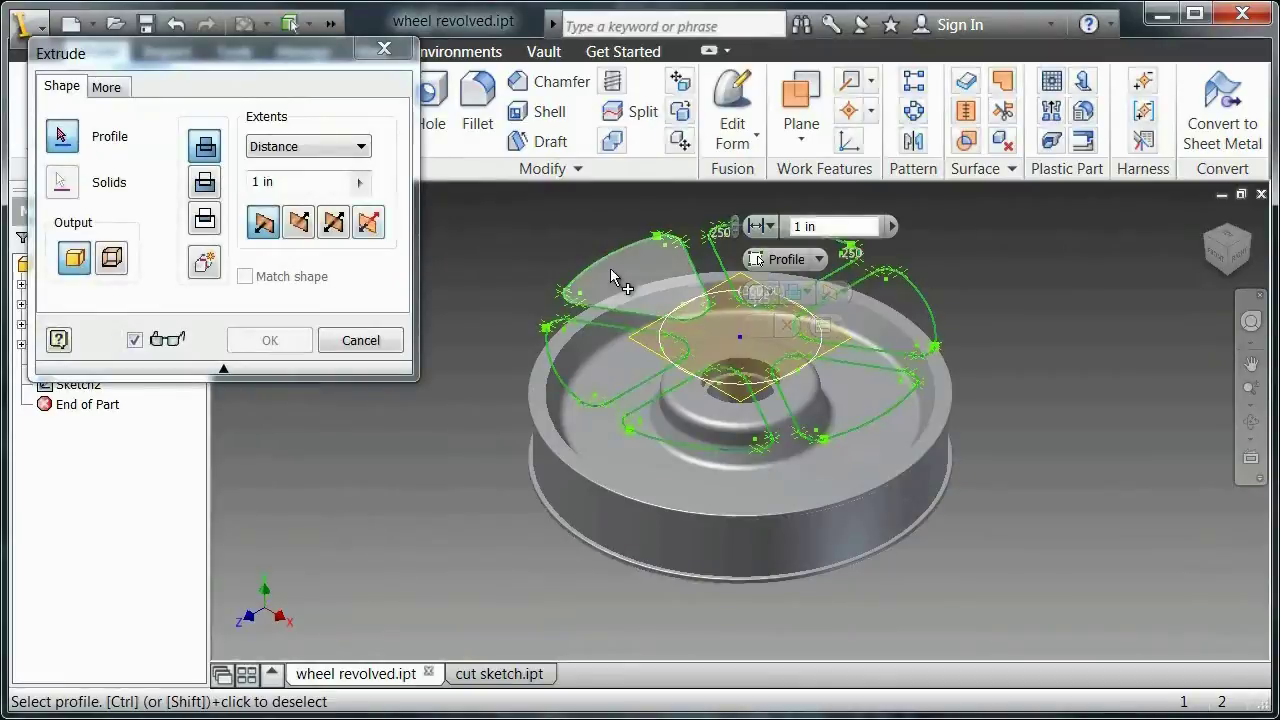
pyautogui.click(611, 277)
pyautogui.click(598, 360)
pyautogui.click(700, 410)
pyautogui.click(850, 380)
pyautogui.click(866, 305)
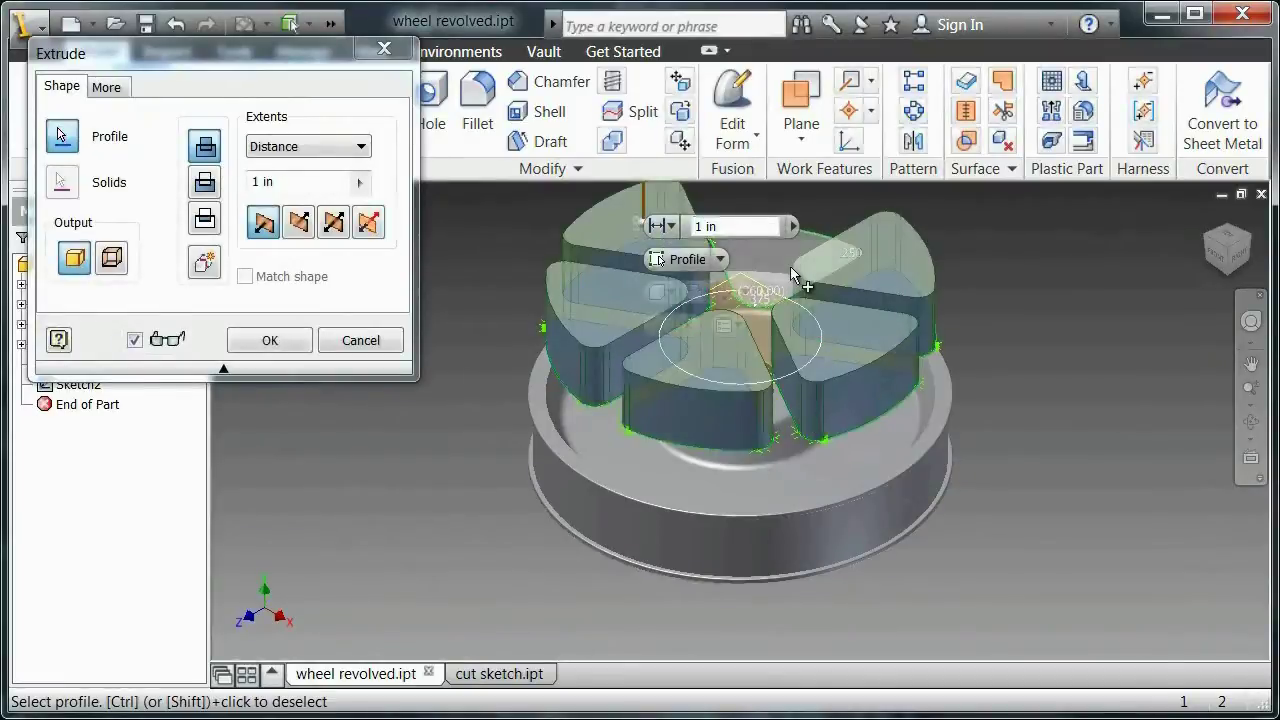
pyautogui.click(790, 271)
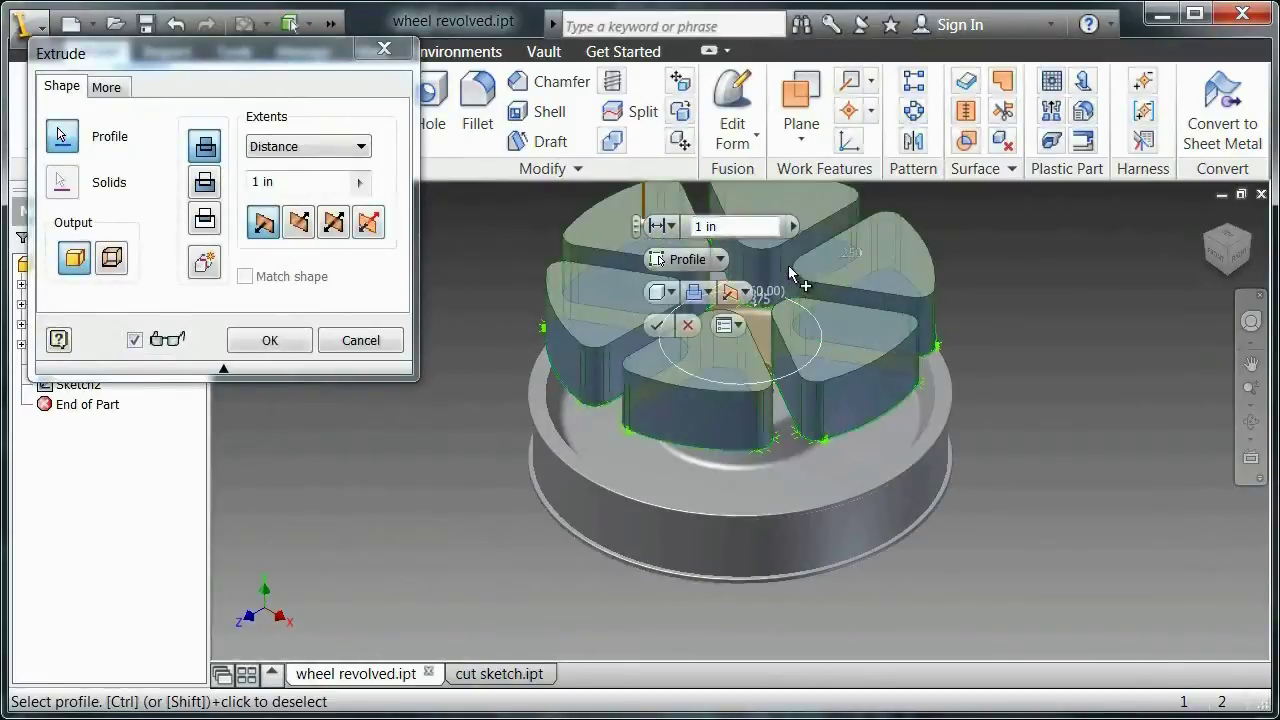
pyautogui.click(205, 182)
pyautogui.click(333, 148)
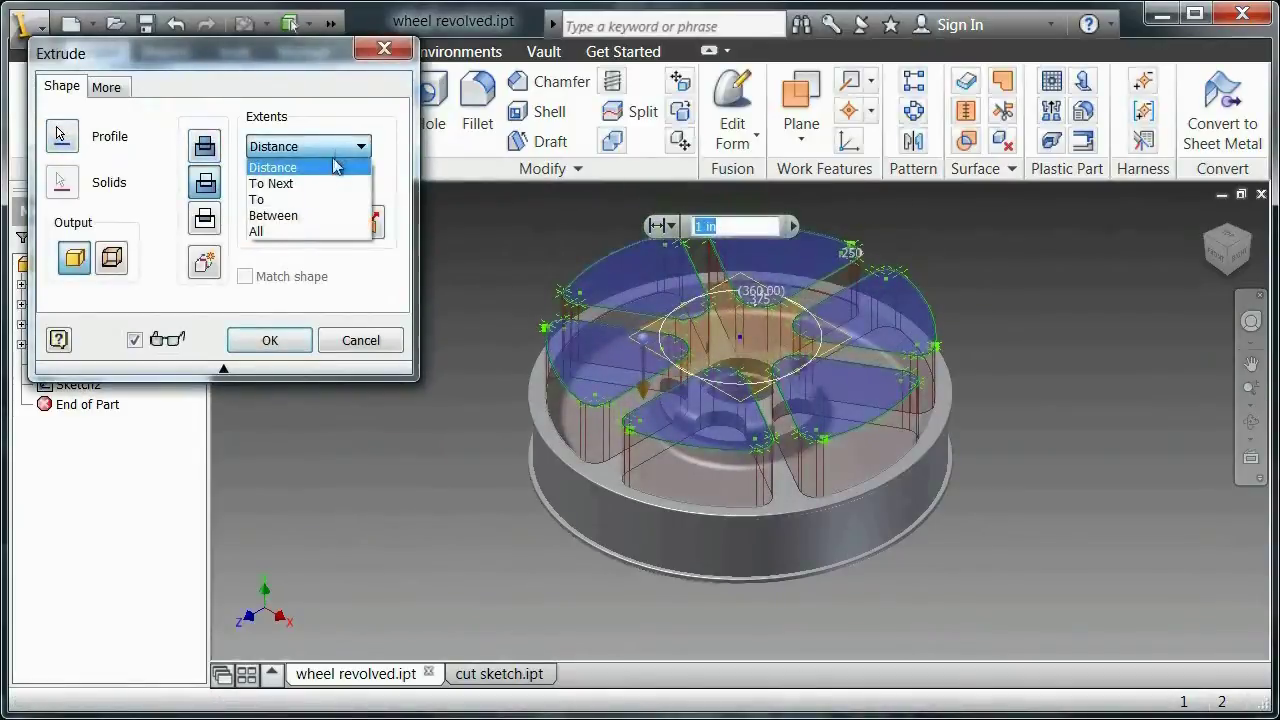
pyautogui.click(313, 186)
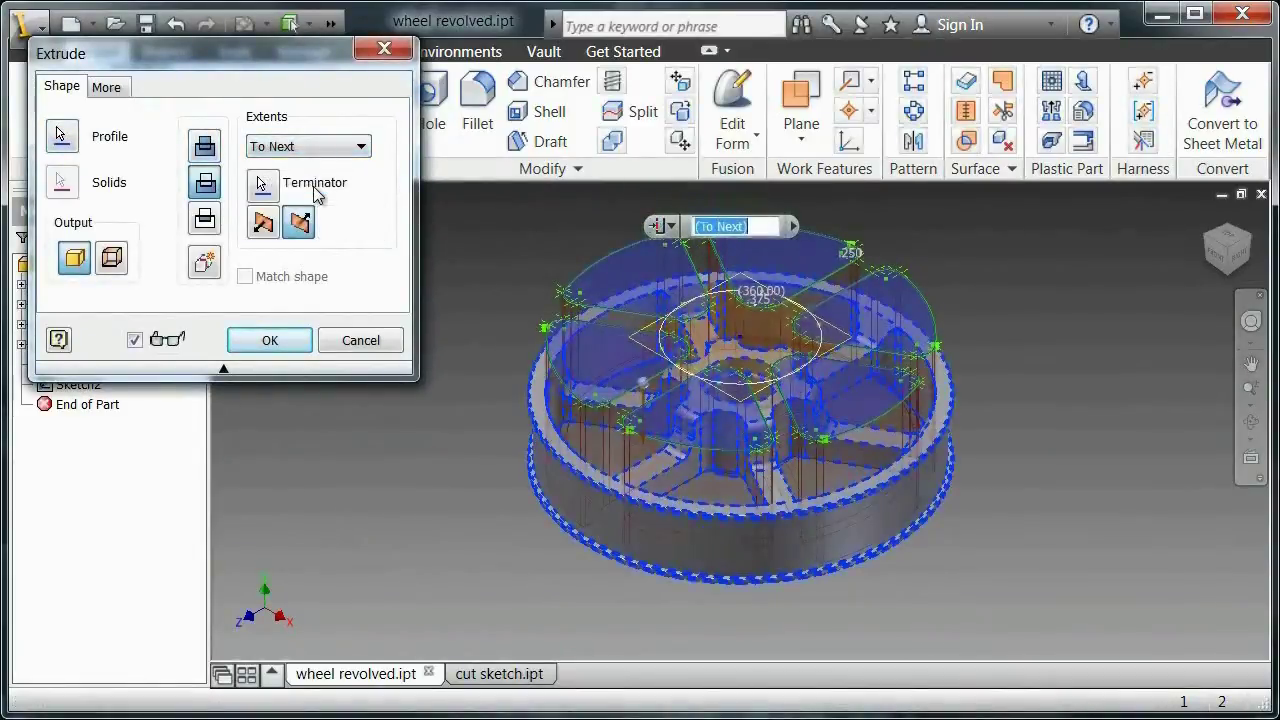
pyautogui.click(287, 342)
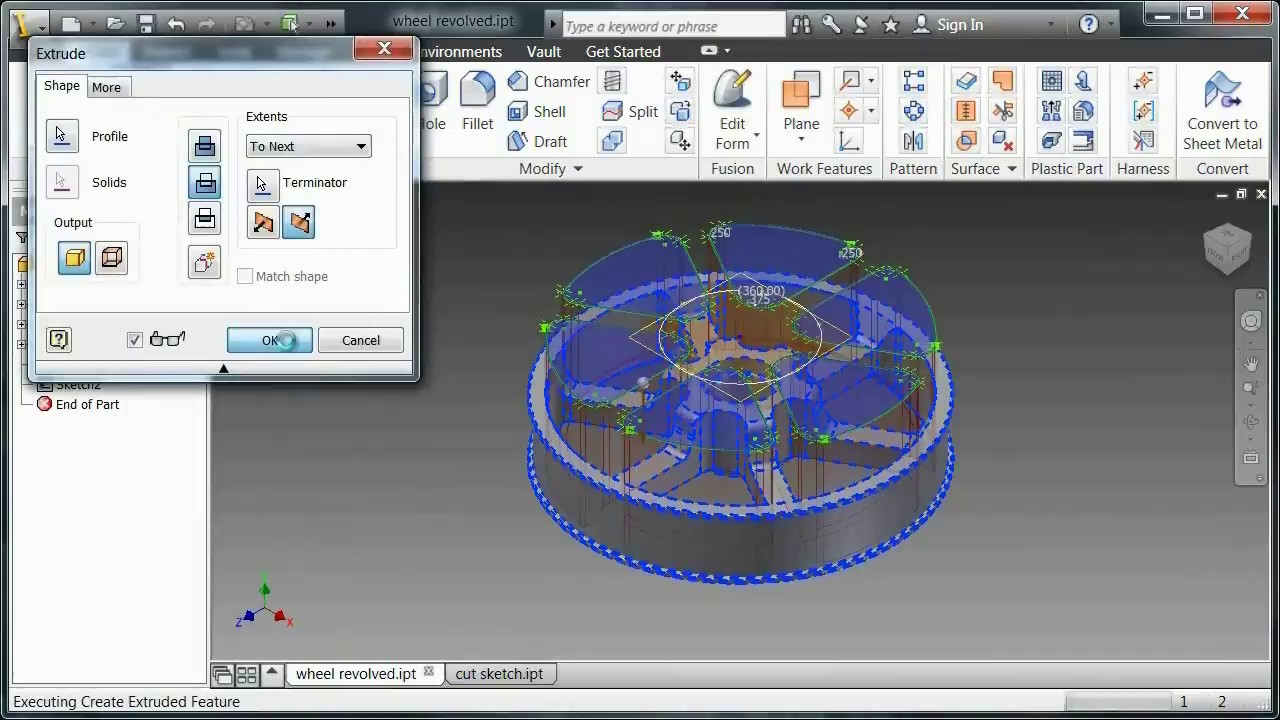
# - Hide the offset work plane above the hub and examine the six cut openings
pyautogui.rightClick(99, 369)
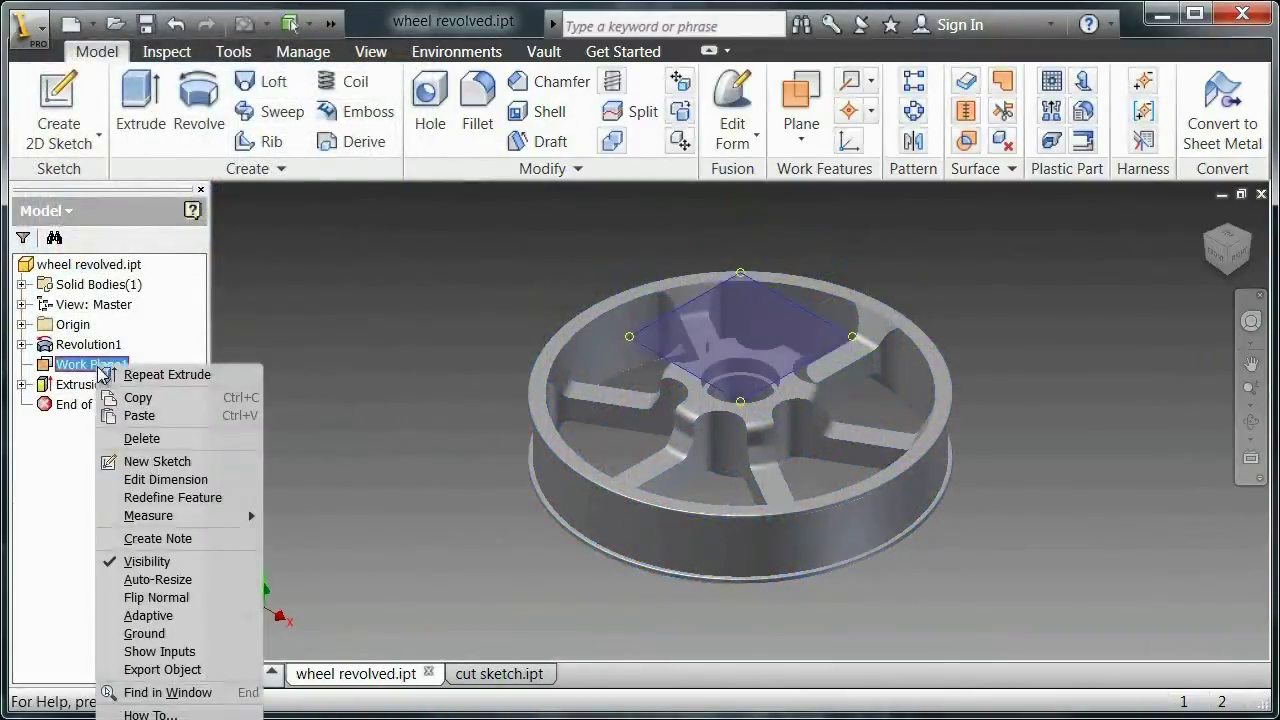
pyautogui.click(181, 567)
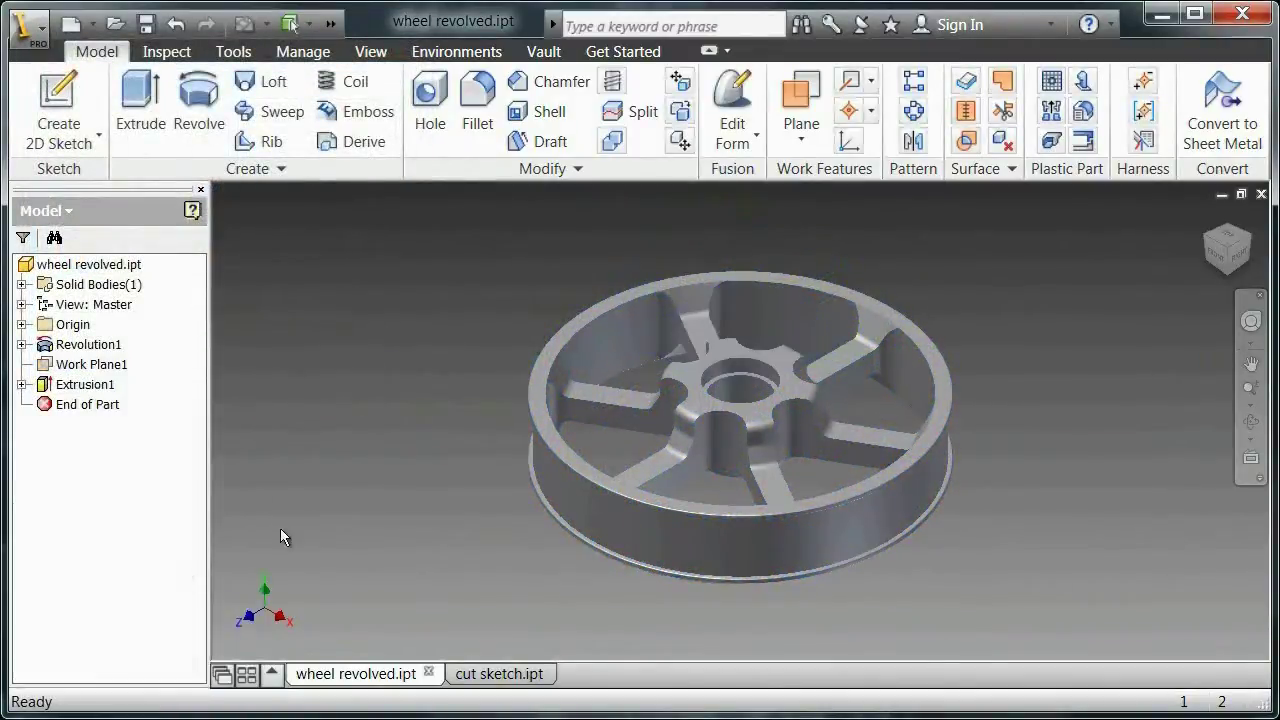
pyautogui.moveTo(1234, 272)
pyautogui.mouseDown()
pyautogui.moveTo(1228, 252)
pyautogui.moveTo(1157, 654)
pyautogui.moveTo(1009, 229)
pyautogui.moveTo(974, 423)
pyautogui.mouseUp()
pyautogui.scroll(-3, 824, 446)
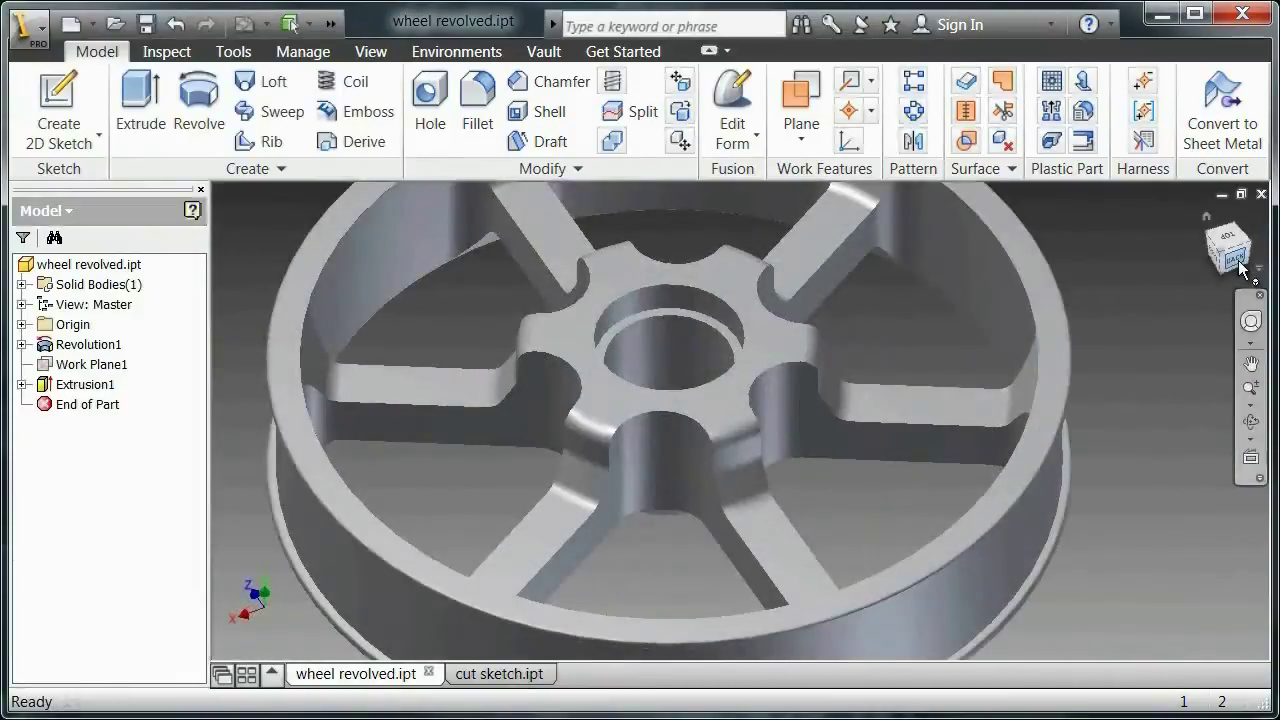
pyautogui.moveTo(1240, 268)
pyautogui.mouseDown()
pyautogui.moveTo(1014, 190)
pyautogui.moveTo(940, 259)
pyautogui.mouseUp()
pyautogui.keyDown('shift'); pyautogui.moveTo(940, 258); pyautogui.dragTo(948, 254, button='middle'); pyautogui.keyUp('shift')
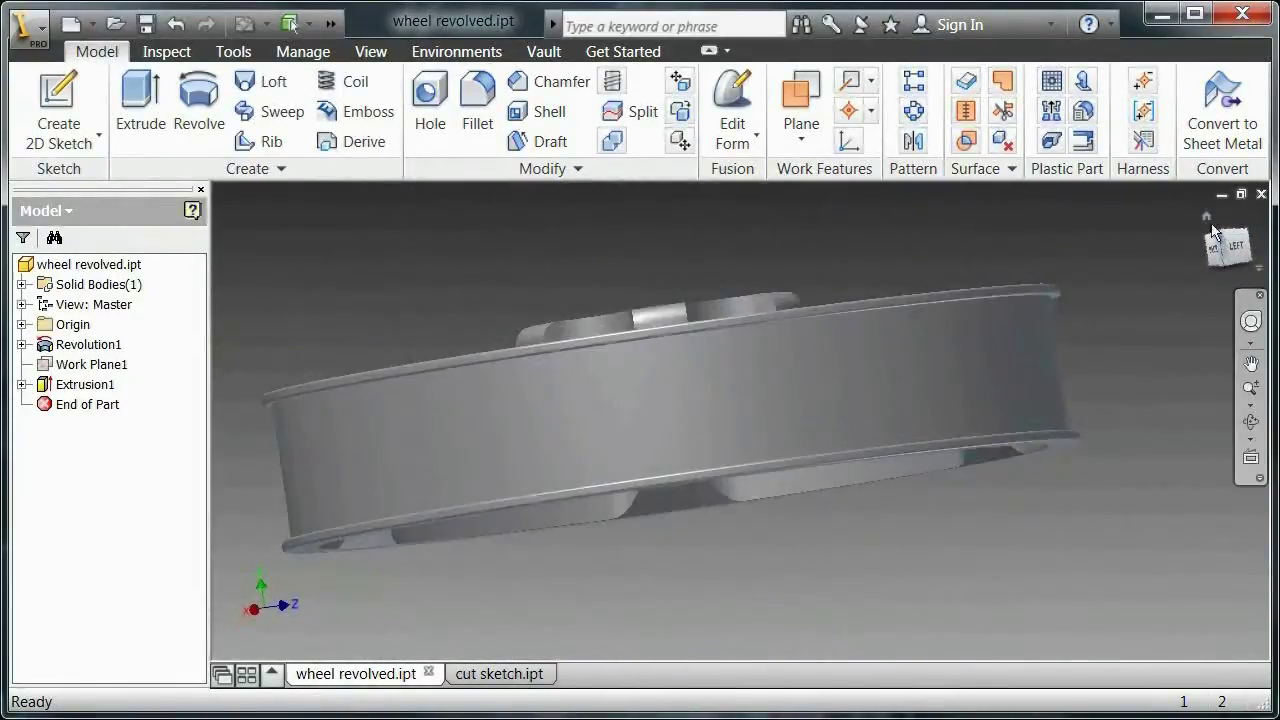
pyautogui.click(1205, 222)
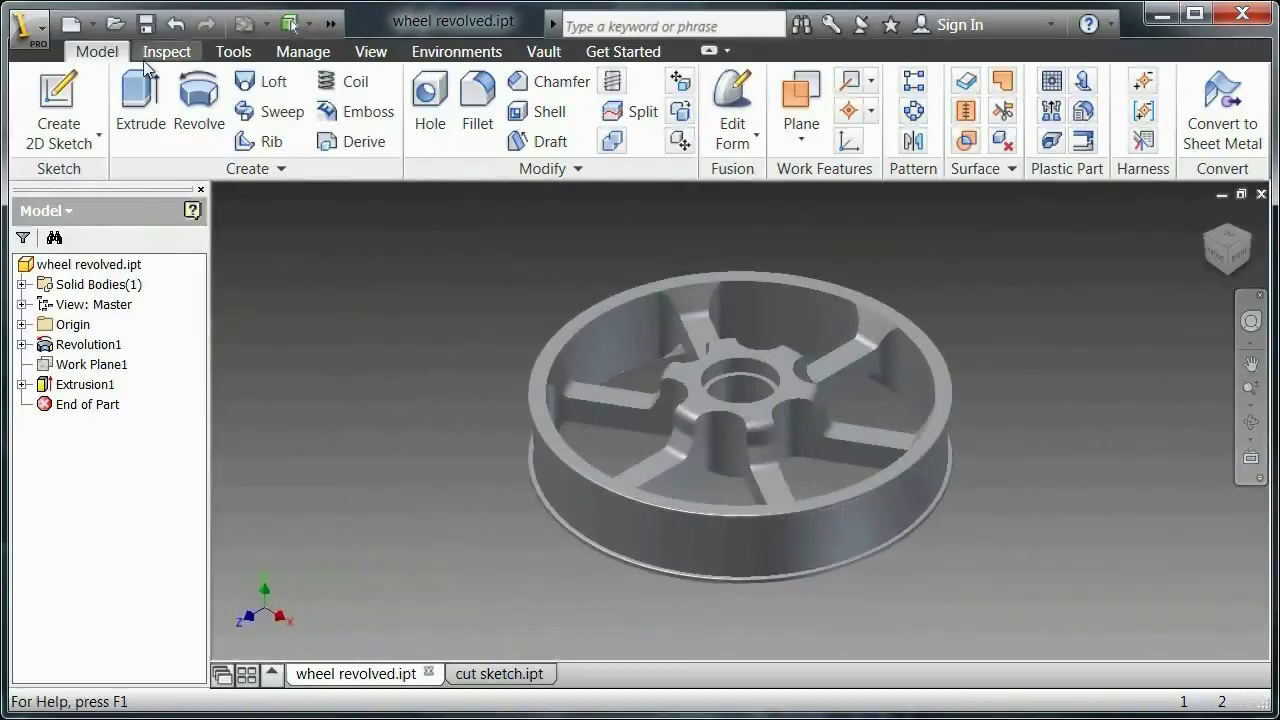
# - Save the part in the ClawArm folder under the new file name wheelcut.ipt
pyautogui.click(28, 28)
pyautogui.click(100, 328)
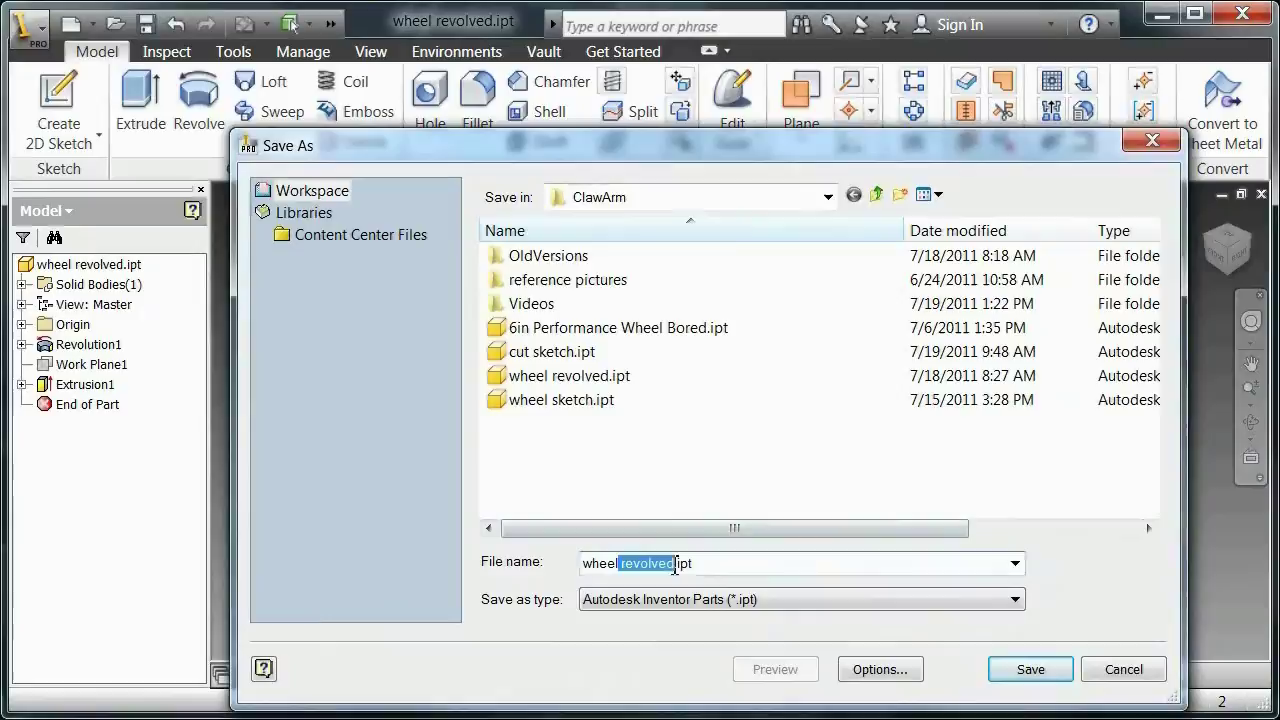
pyautogui.write('cut')
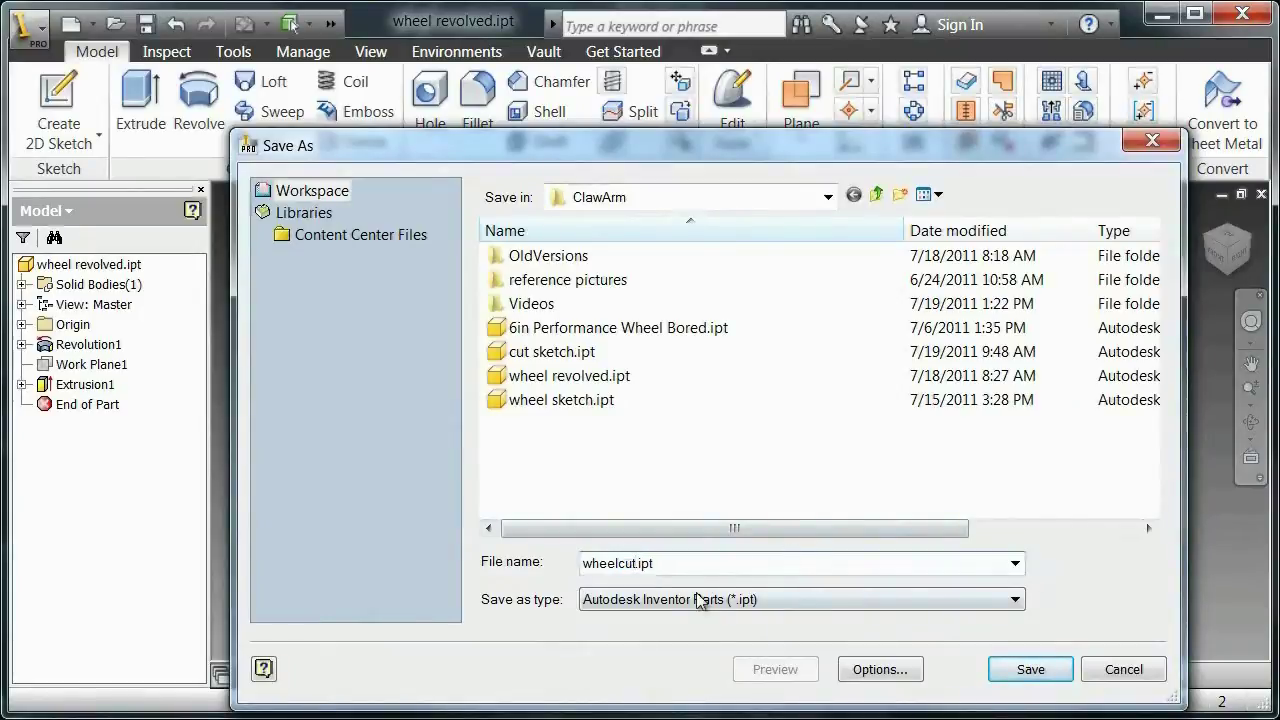
pyautogui.click(1030, 669)
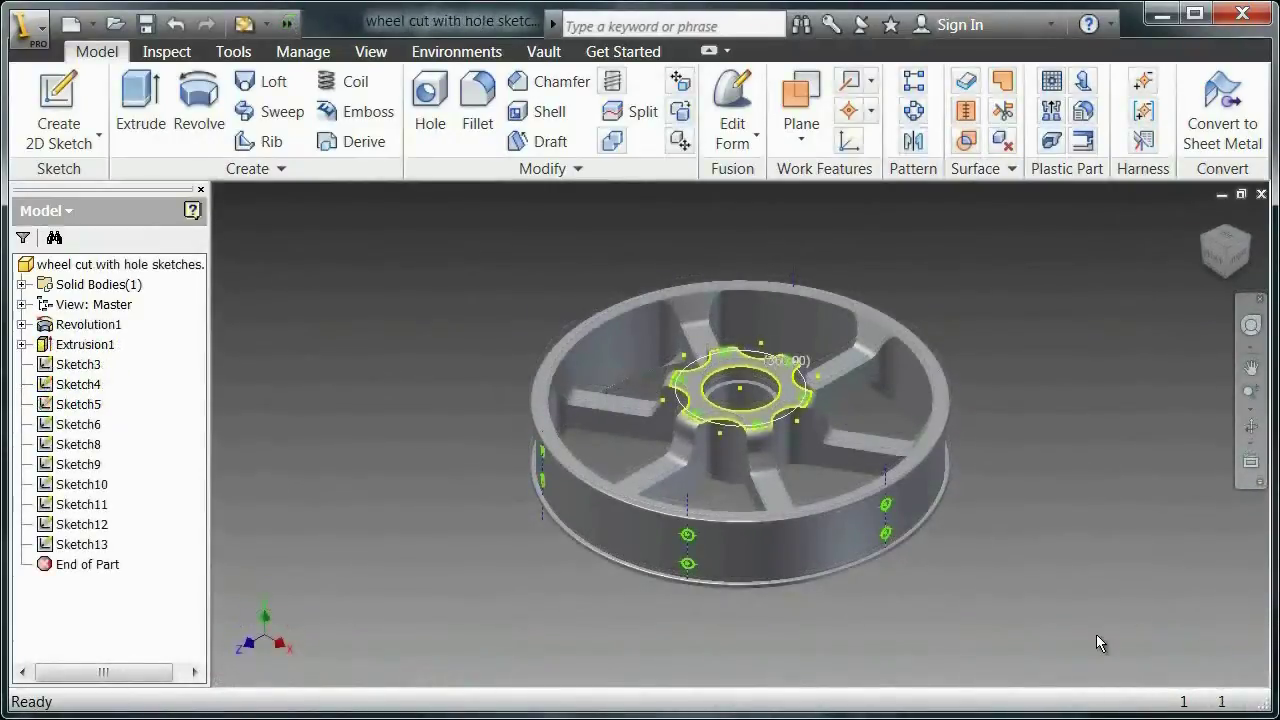
# - Add a drilled hole at the upper circle's center on the front rim: diameter .171, Distance termination 1 in, flat drill point
pyautogui.click(425, 147)
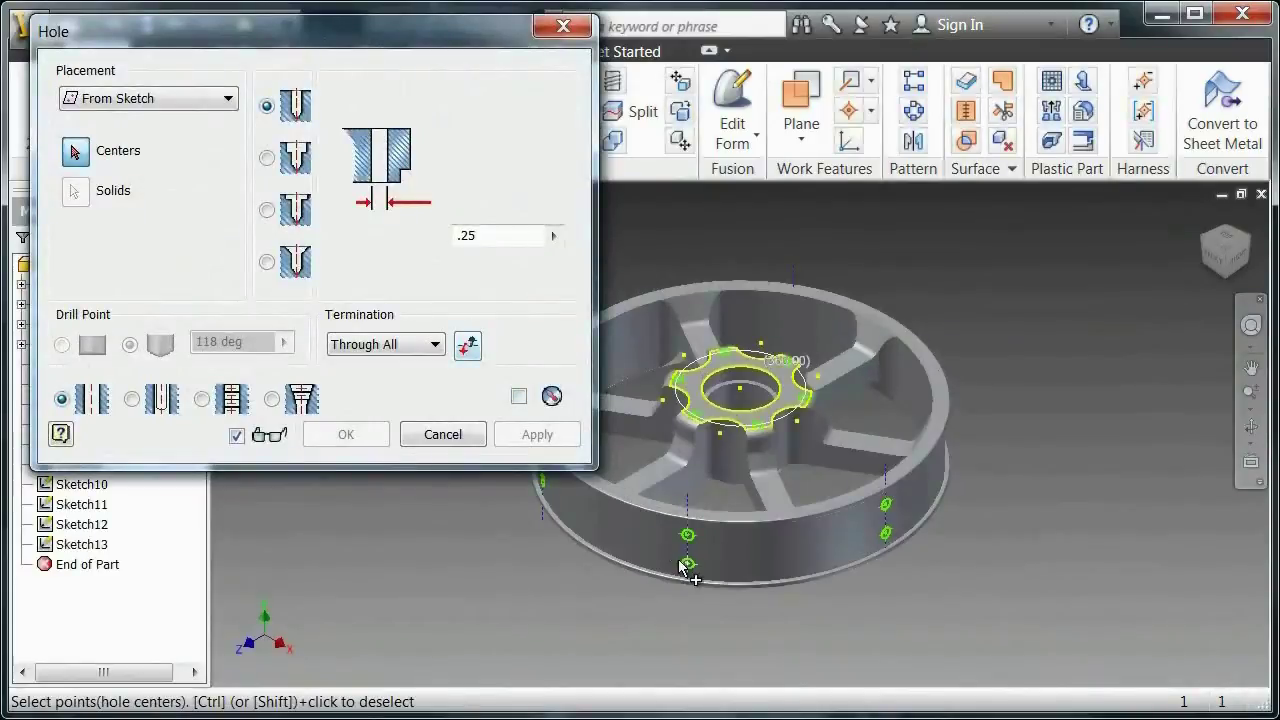
pyautogui.scroll(10, 686, 563)
pyautogui.moveTo(712, 452); pyautogui.dragTo(766, 452, button='middle')
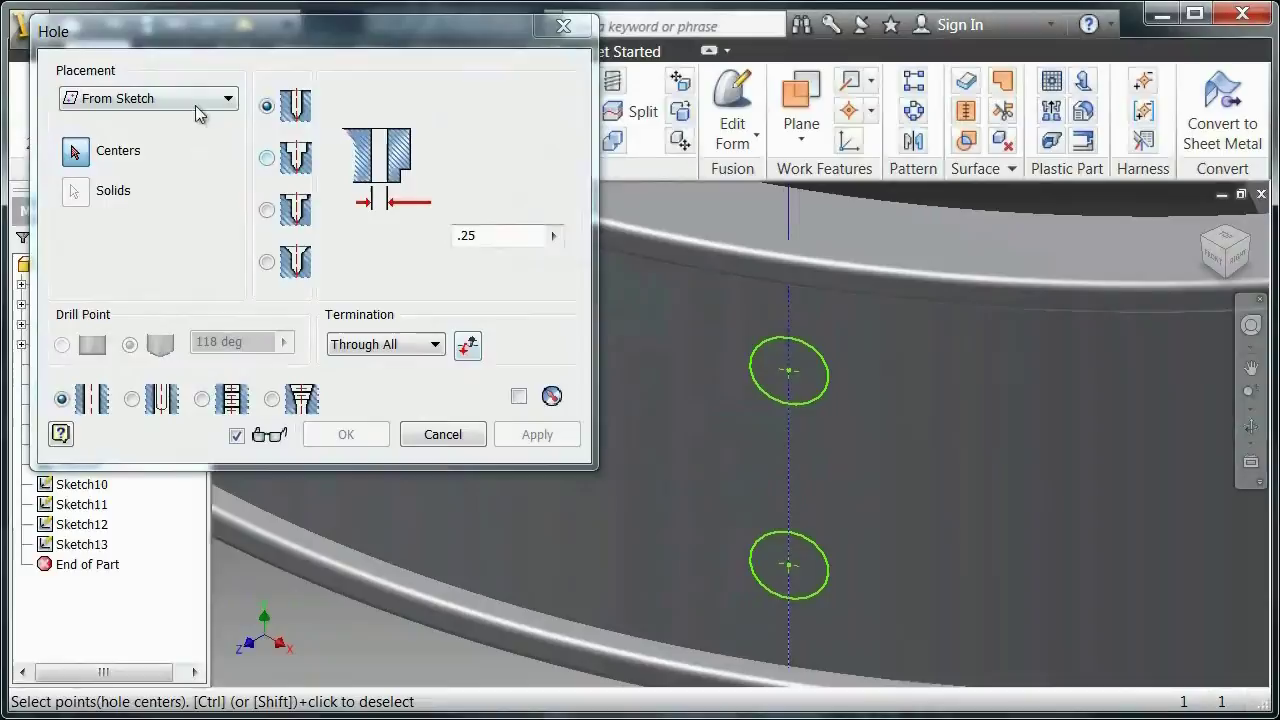
pyautogui.click(789, 371)
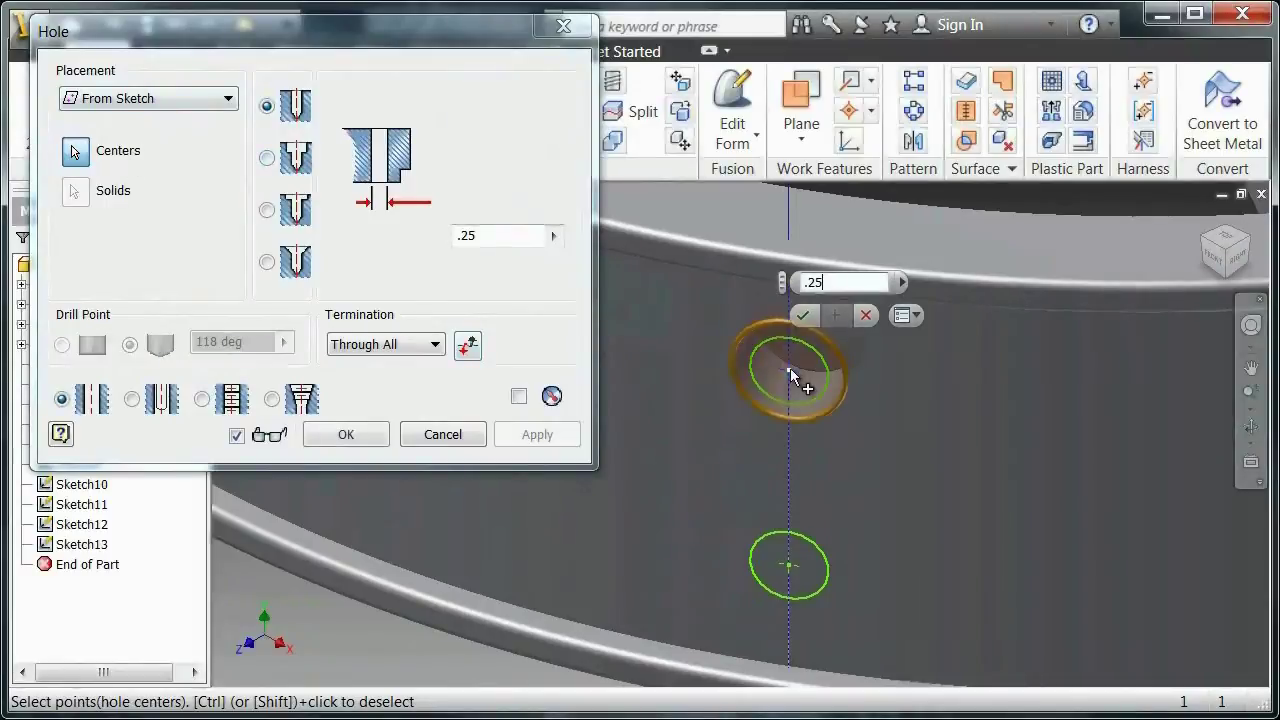
pyautogui.doubleClick(457, 240)
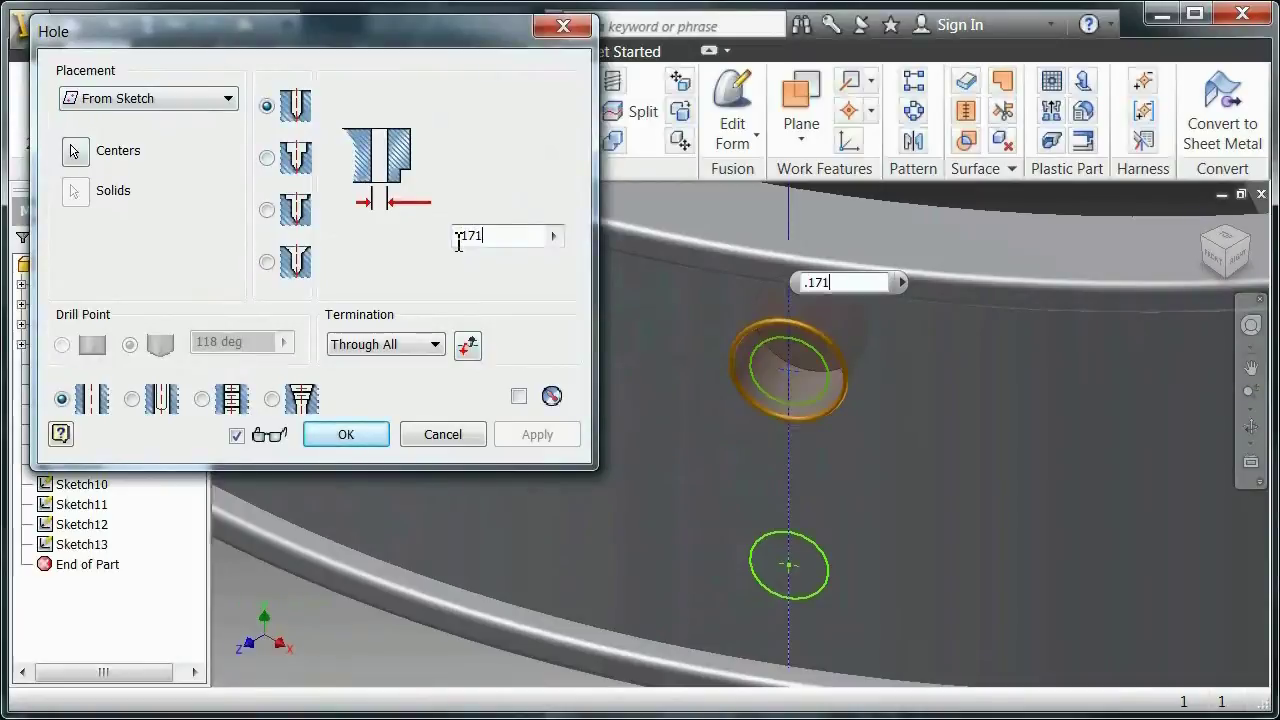
pyautogui.click(421, 345)
pyautogui.click(403, 362)
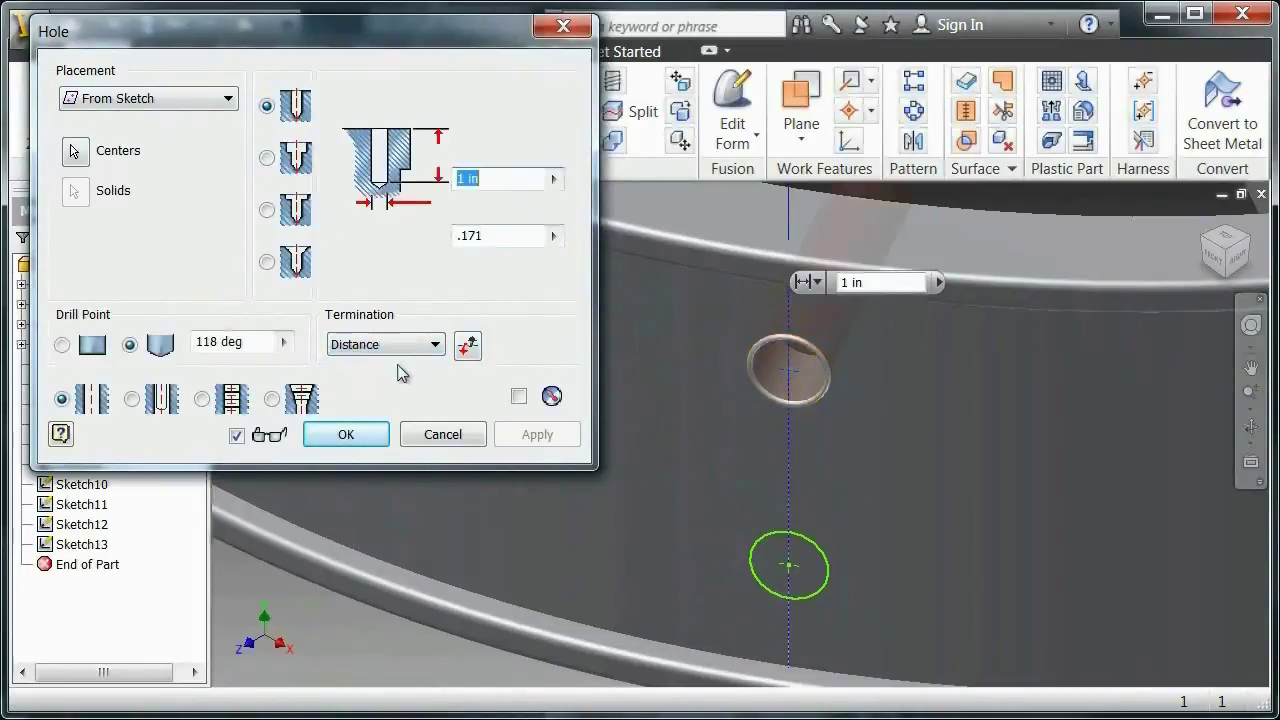
pyautogui.click(90, 350)
pyautogui.click(322, 437)
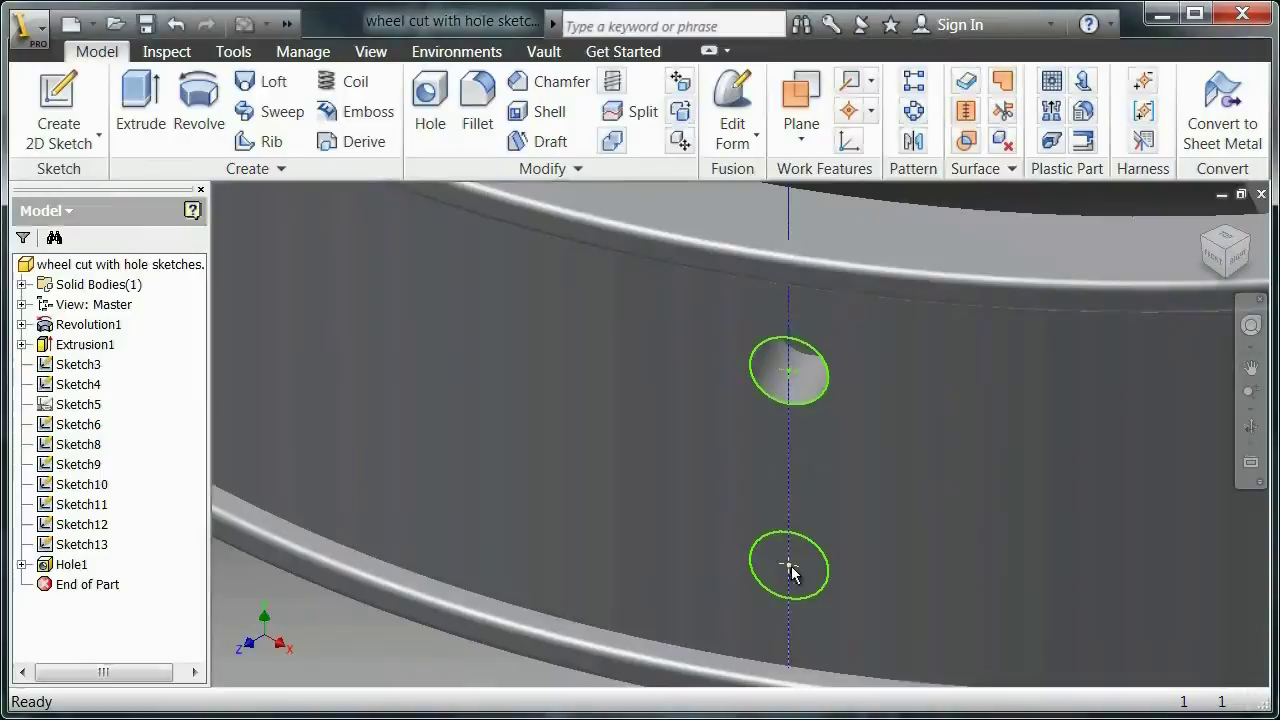
# - Add a matching .171 diameter hole at the lower circle's center on the front rim, with Distance termination
pyautogui.click(790, 568)
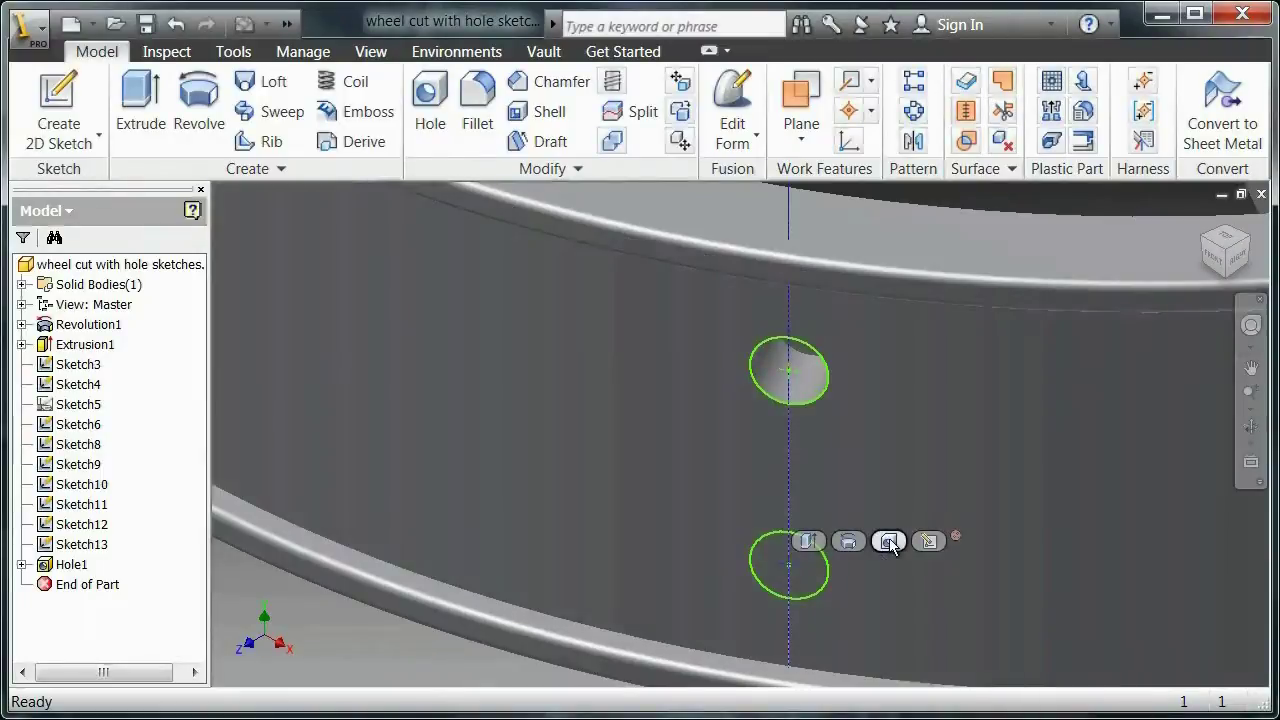
pyautogui.click(888, 541)
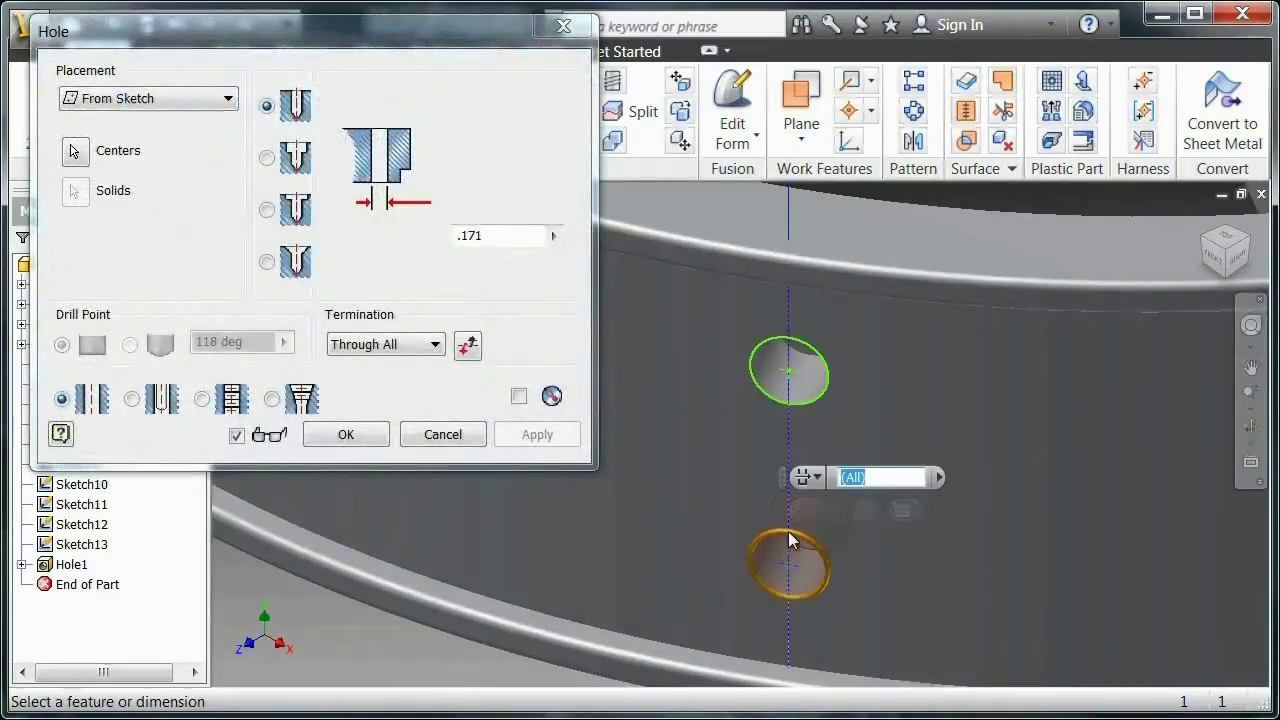
pyautogui.click(818, 478)
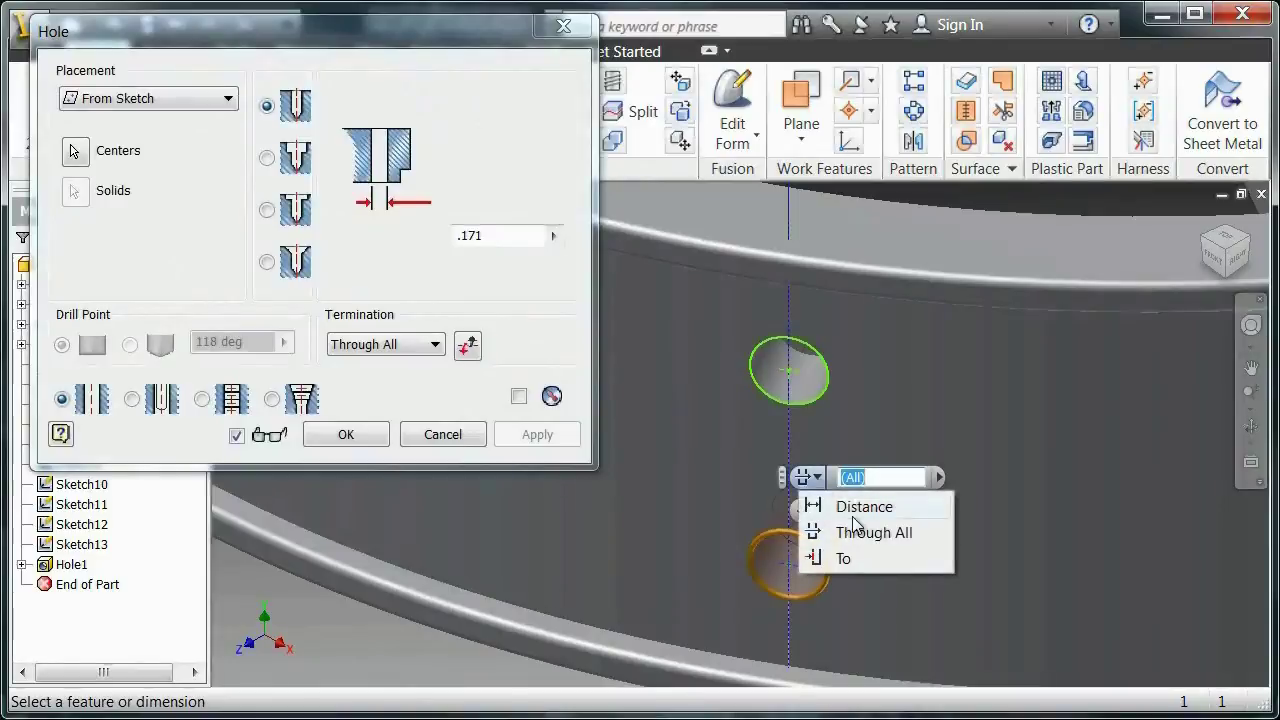
pyautogui.click(852, 514)
pyautogui.click(803, 511)
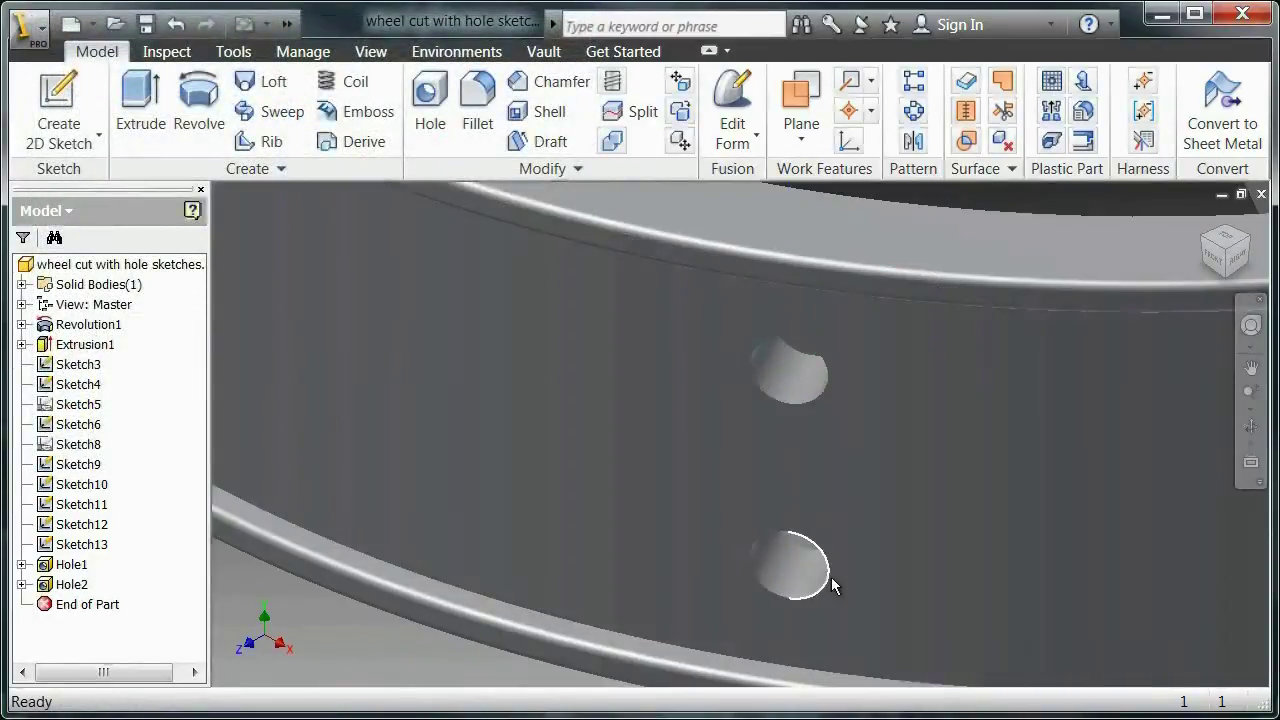
pyautogui.scroll(5, 831, 577)
pyautogui.scroll(2, 831, 577)
pyautogui.moveTo(900, 520); pyautogui.dragTo(739, 564, button='middle')
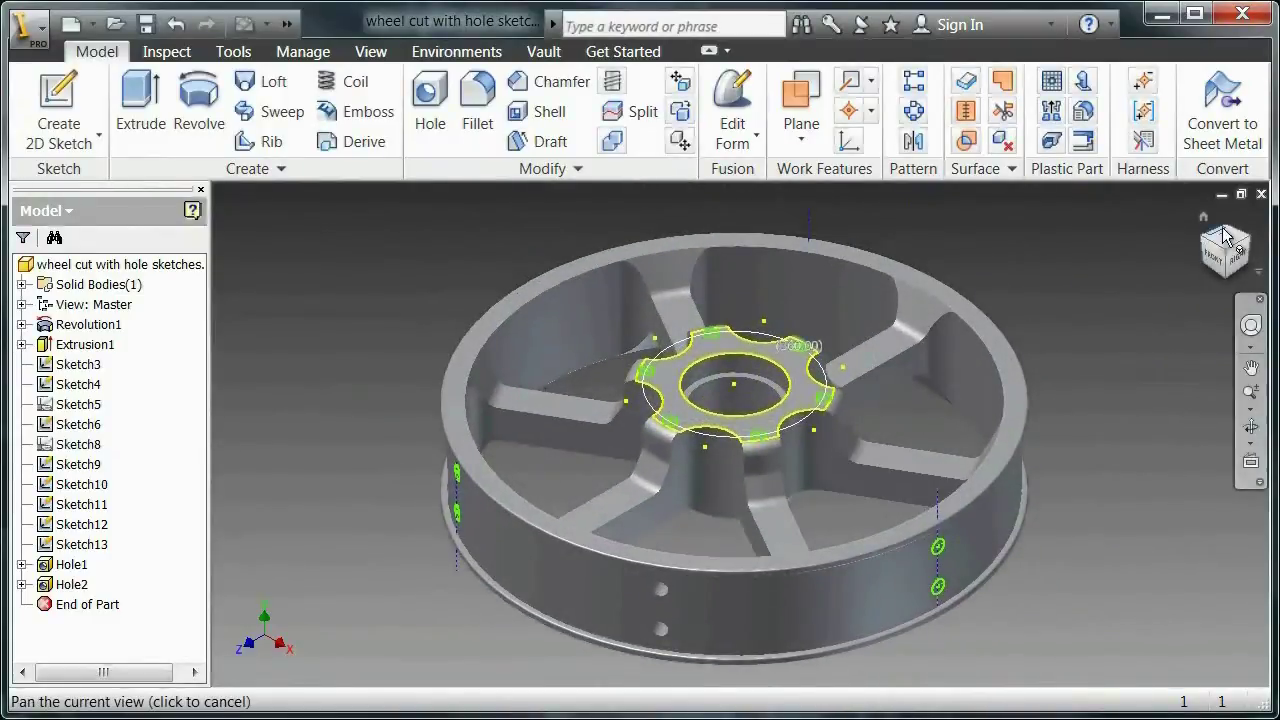
pyautogui.scroll(3, 850, 545)
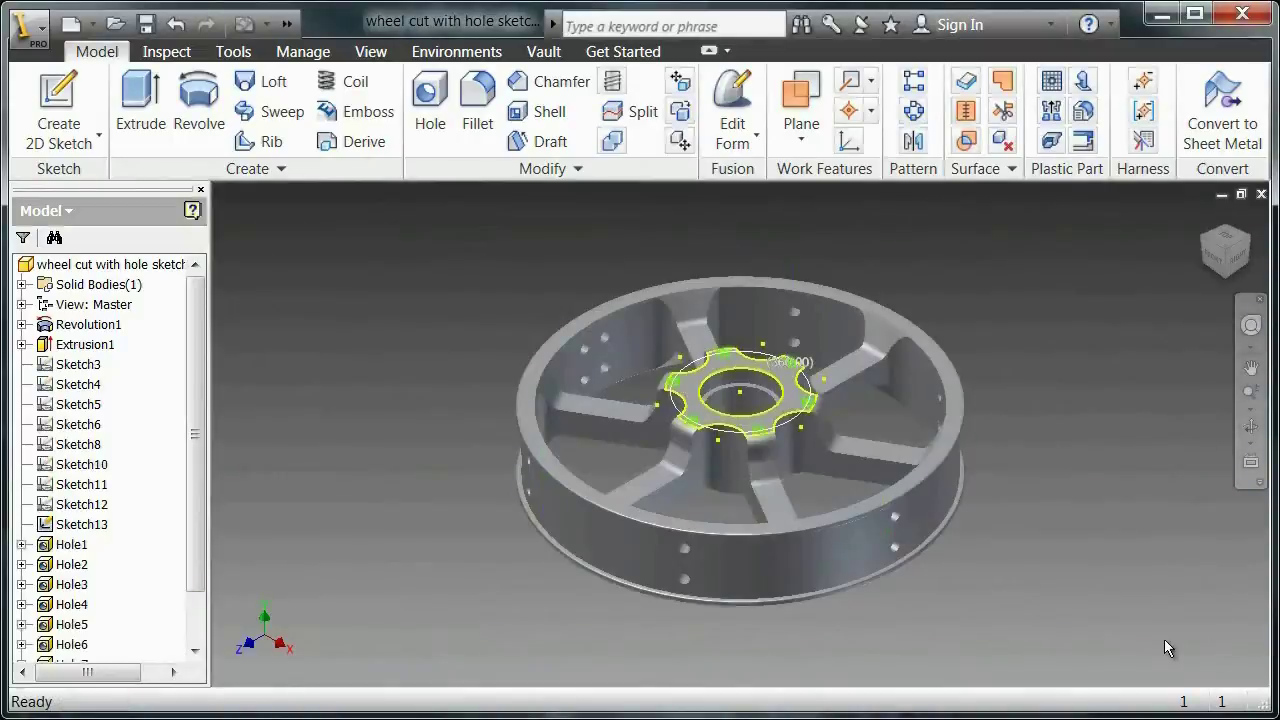
# - Start a Hole feature on the six circle centers of the hub-face sketch and set the diameter to .1562
pyautogui.click(1224, 243)
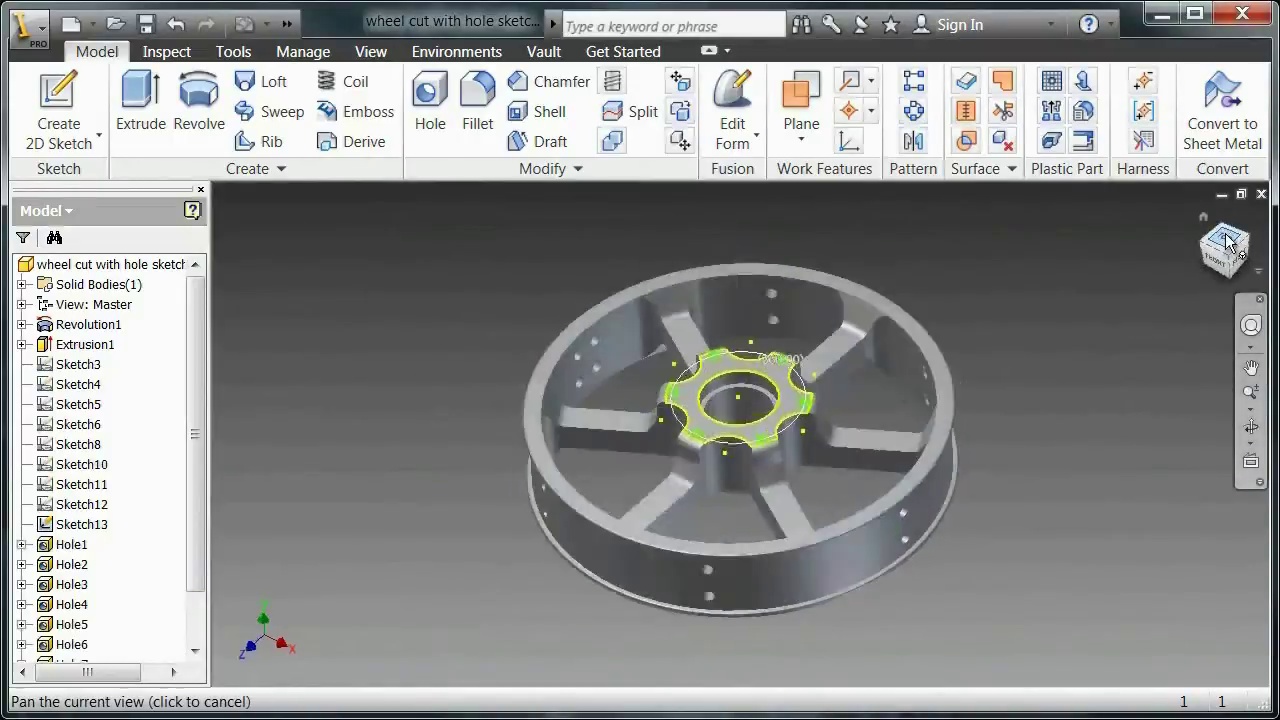
pyautogui.scroll(-5, 733, 458)
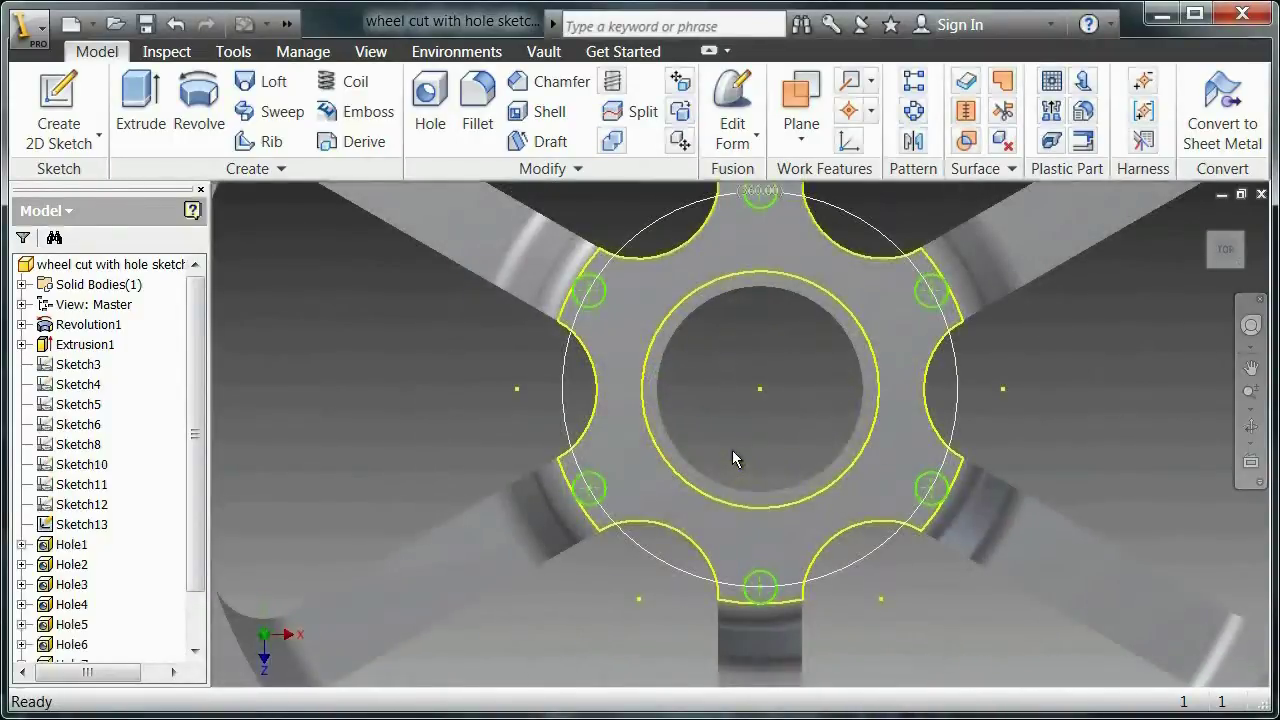
pyautogui.moveTo(737, 409); pyautogui.dragTo(730, 460, button='middle')
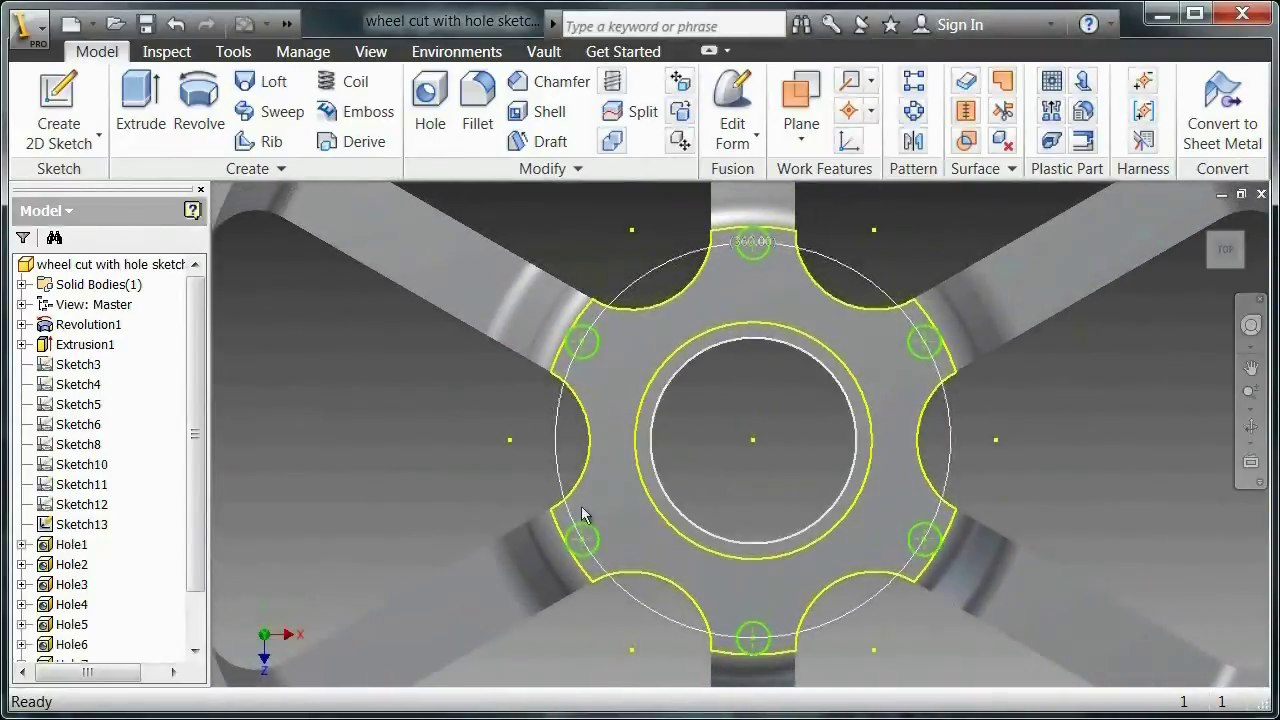
pyautogui.click(72, 526)
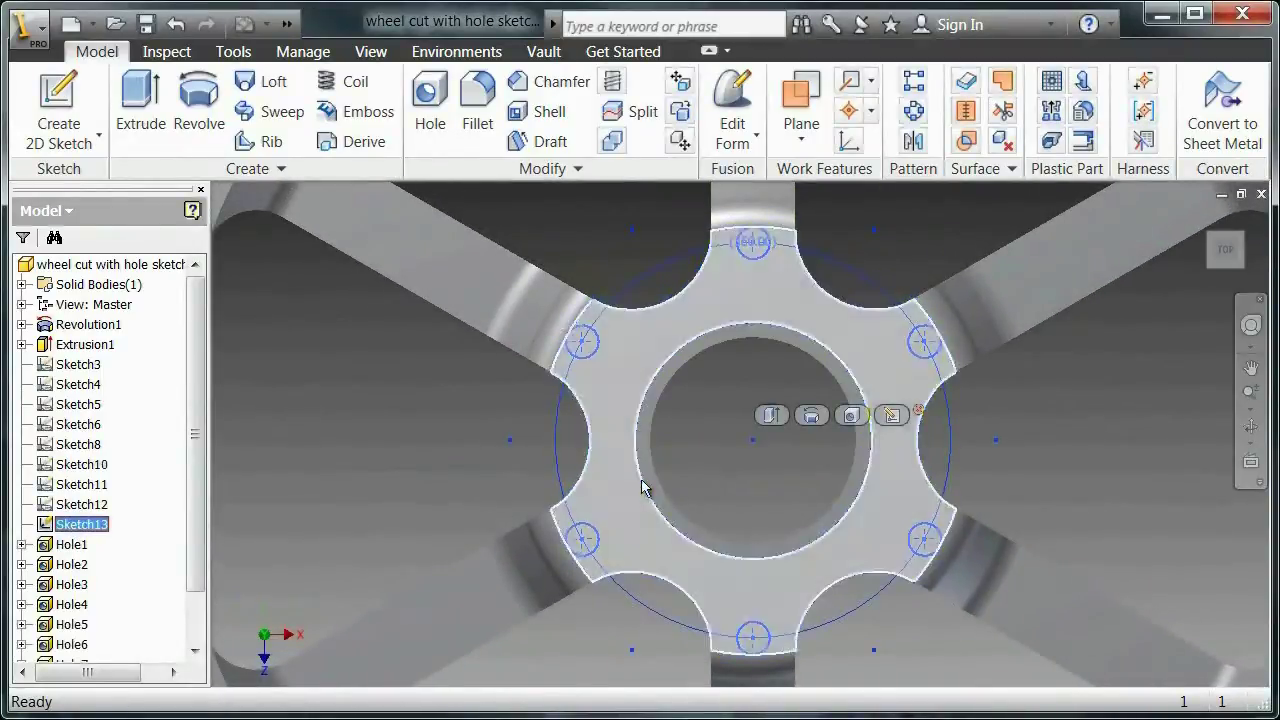
pyautogui.click(850, 418)
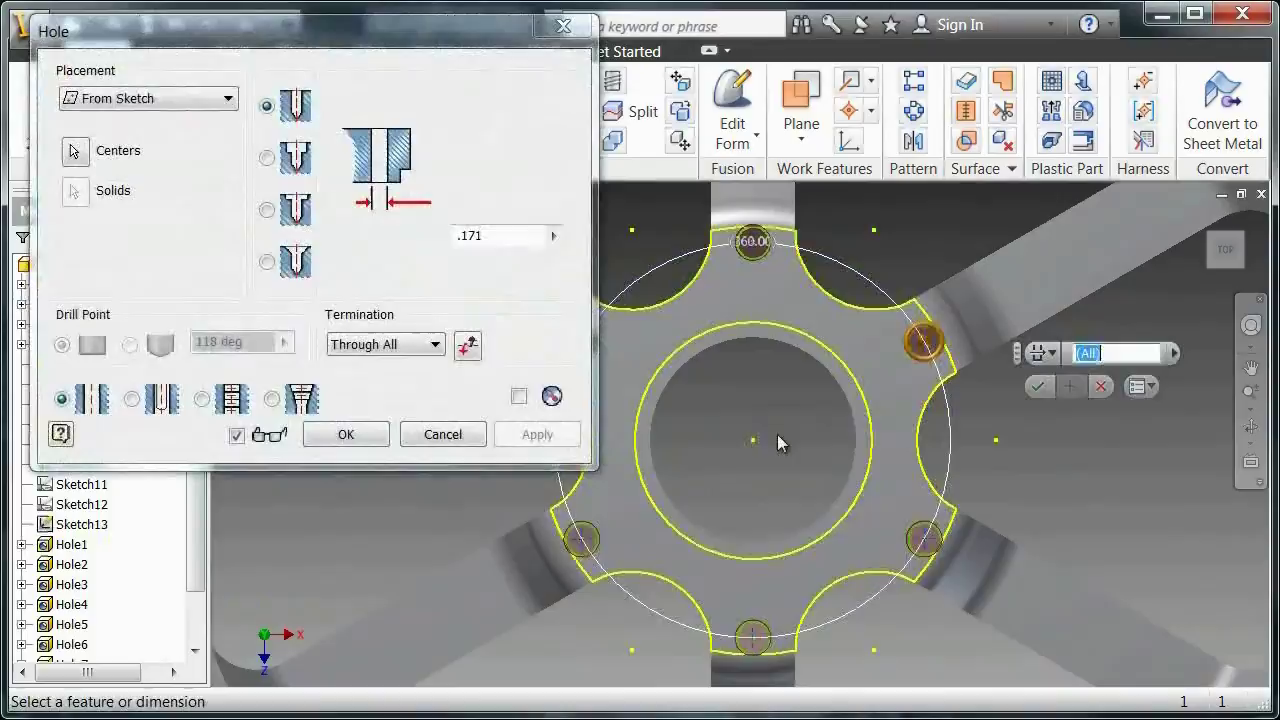
pyautogui.doubleClick(463, 237)
pyautogui.press('BackSpace')
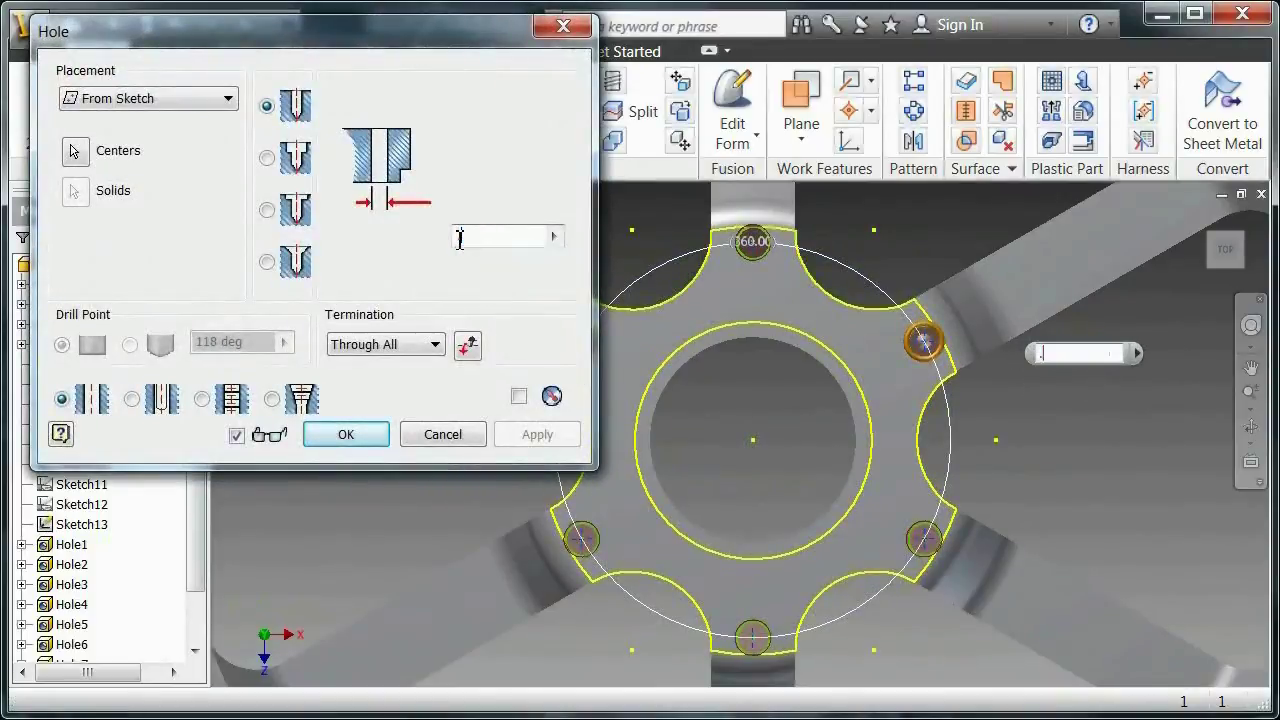
pyautogui.write('.1562')
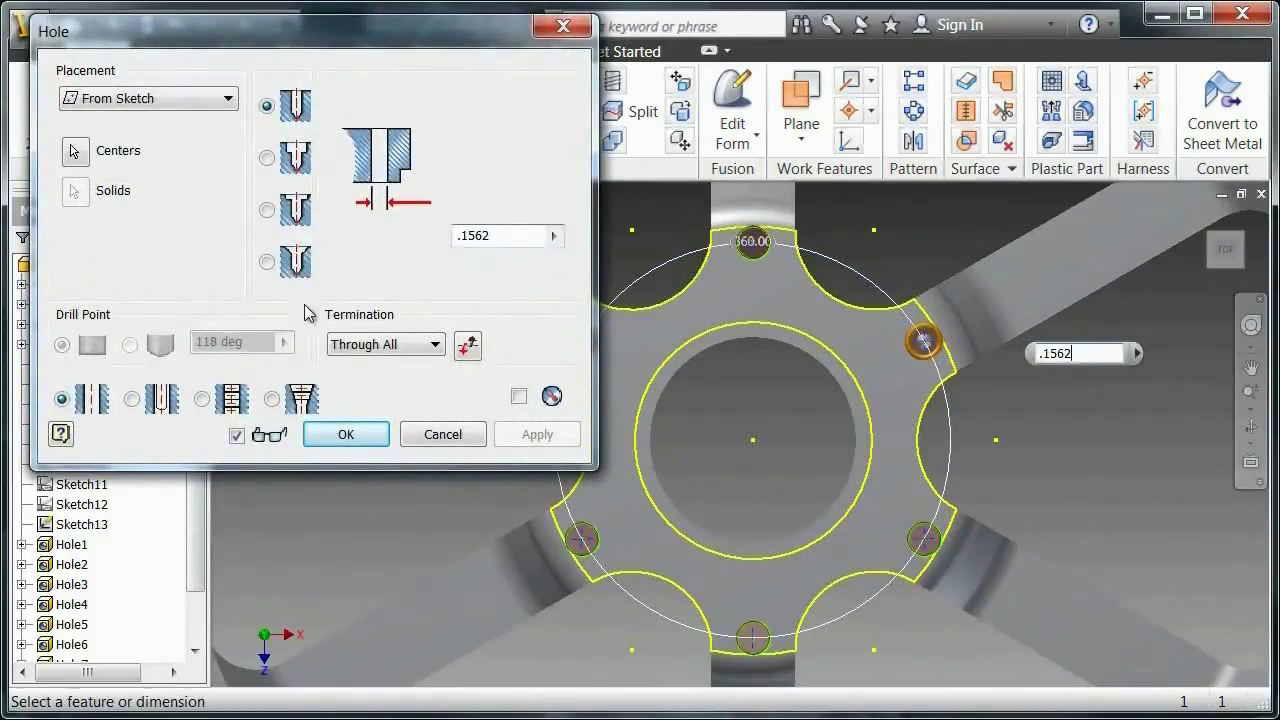
# - Set the hub holes to Distance termination with a depth of .63 and a 118 deg angled drill point
pyautogui.click(347, 345)
pyautogui.click(353, 365)
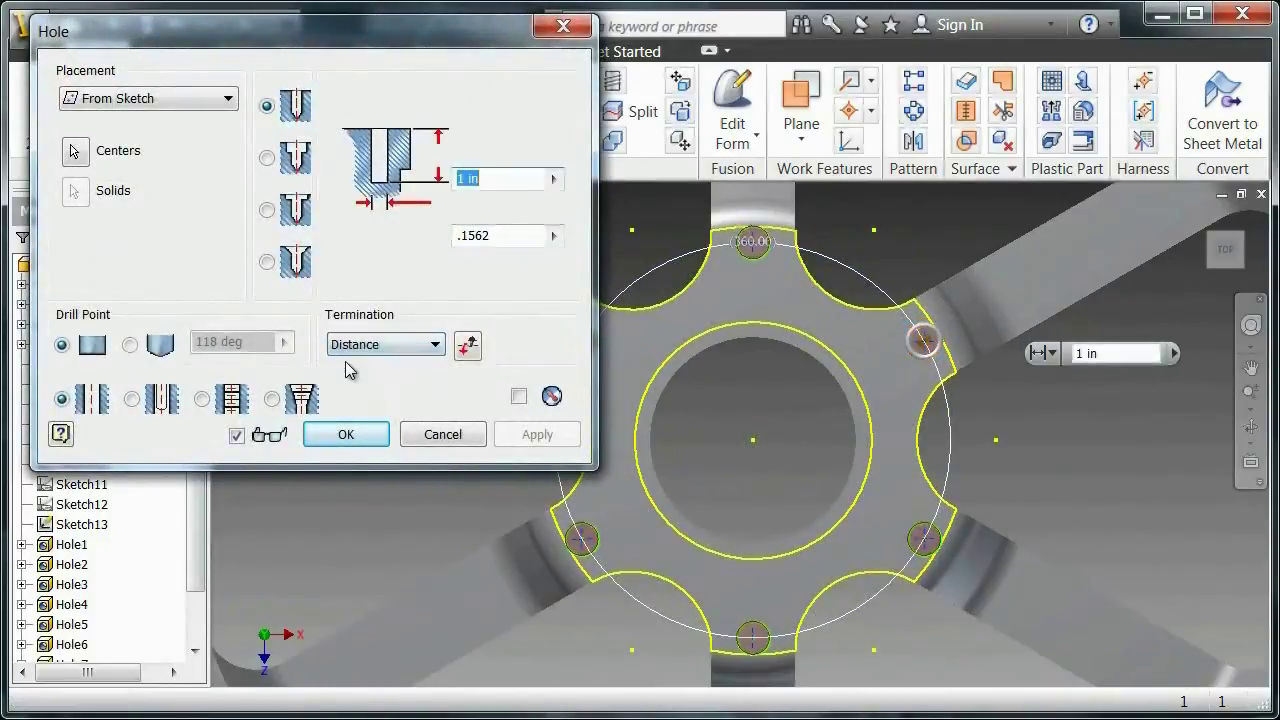
pyautogui.click(130, 344)
pyautogui.click(486, 179)
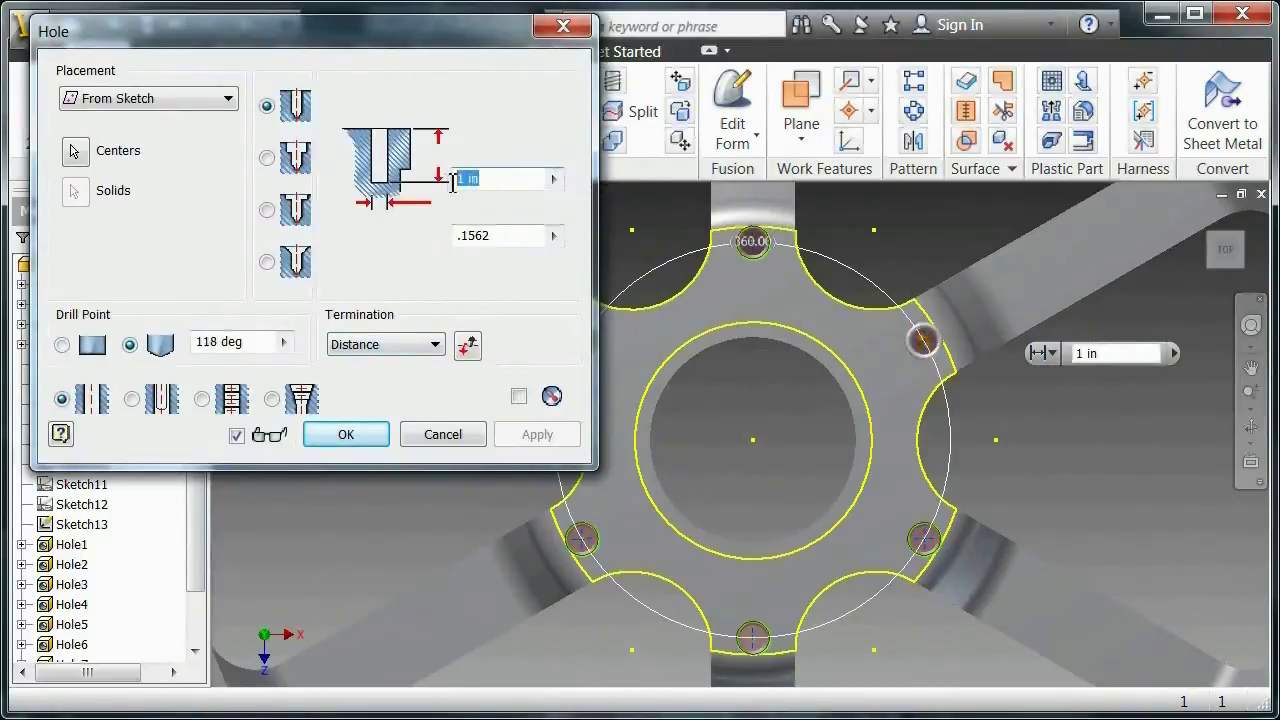
pyautogui.write('.63')
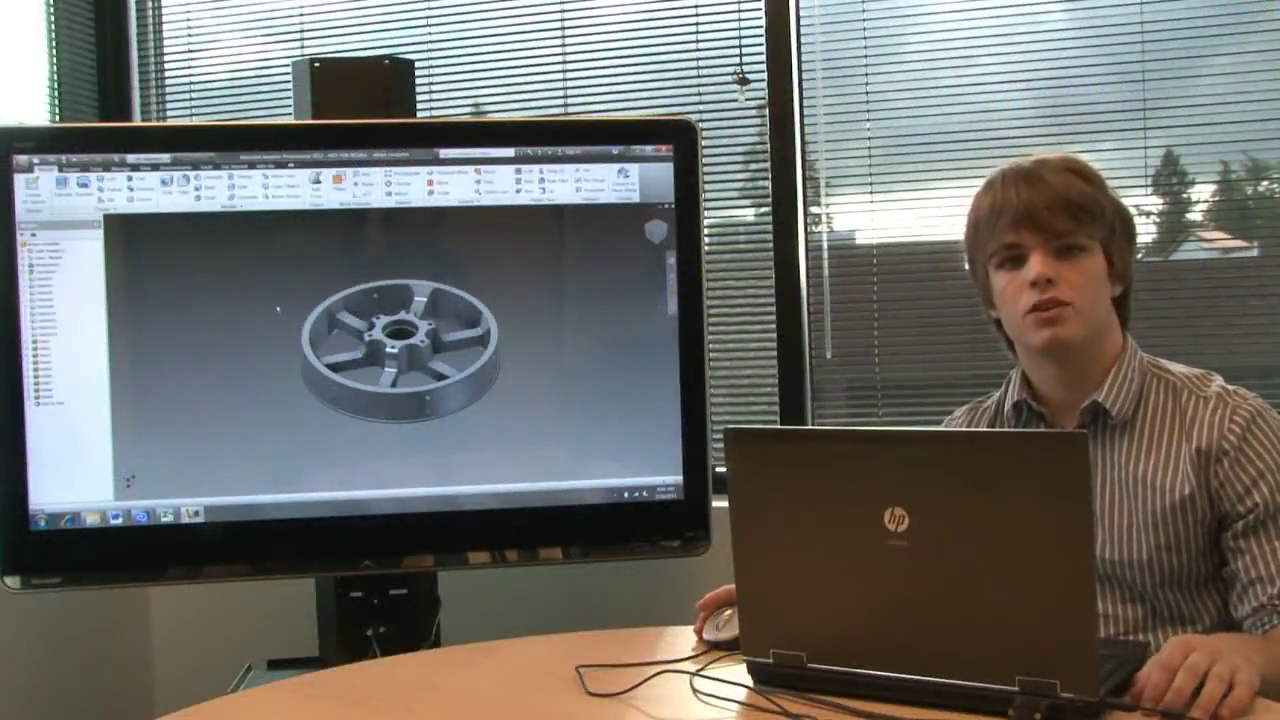
pyautogui.click(666, 226)
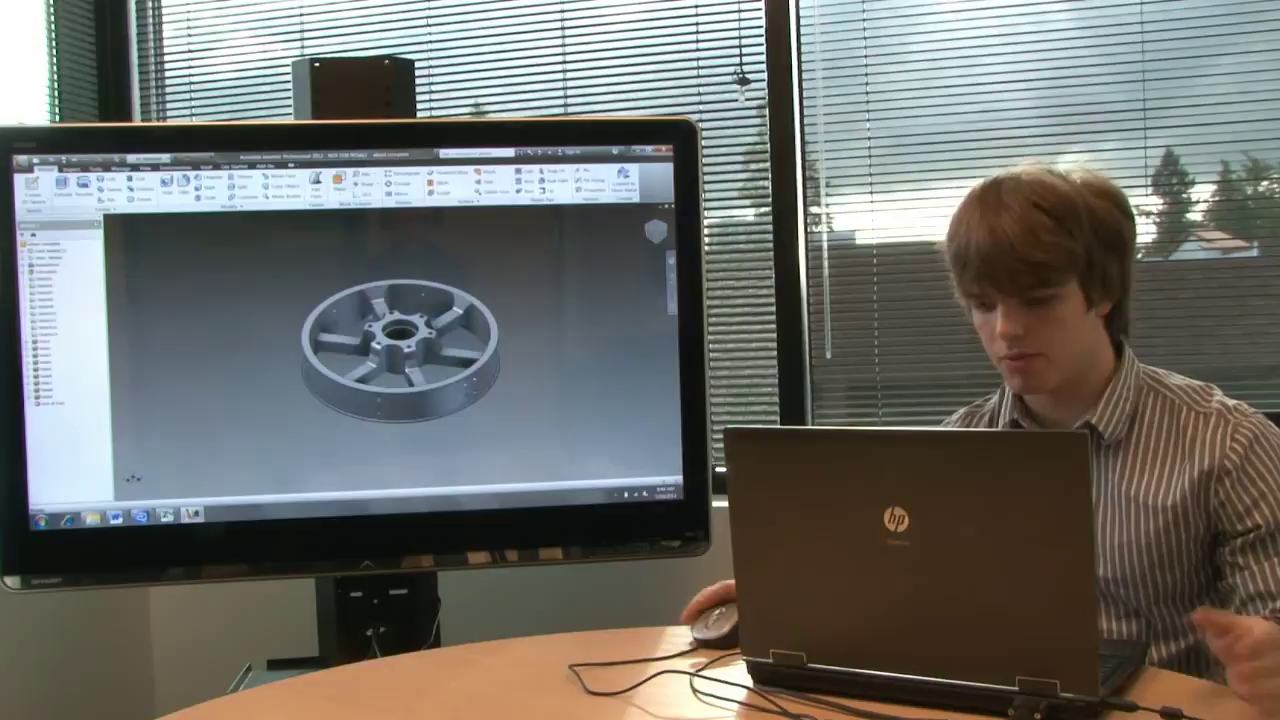